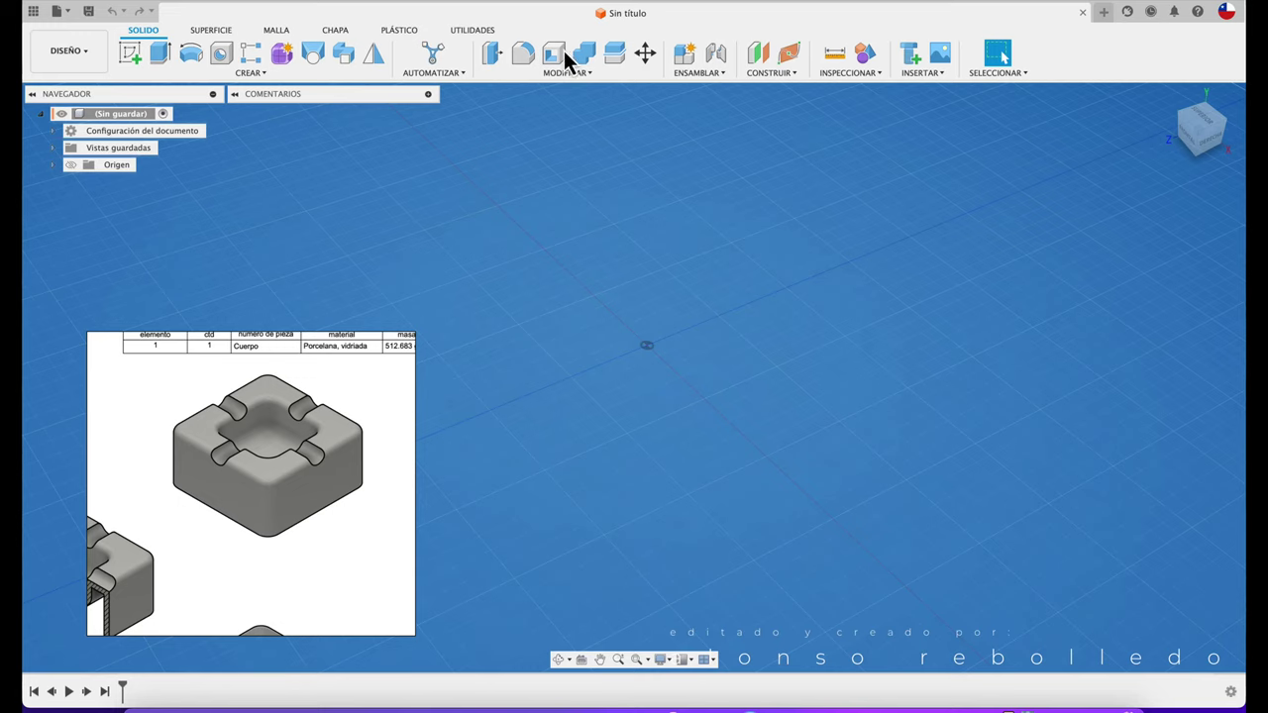
Show the origin and start a sketch on the horizontal ground plane, viewed from the top.
left_click(258, 74)
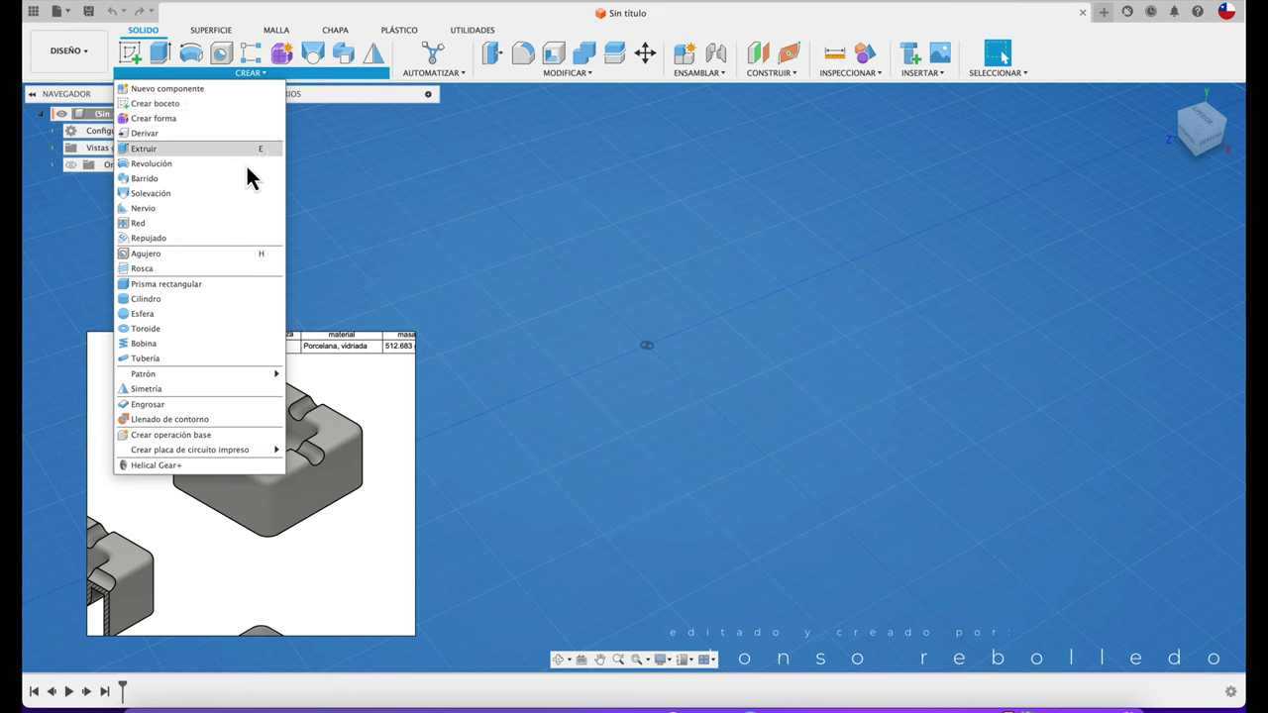
mouse_move(143, 374)
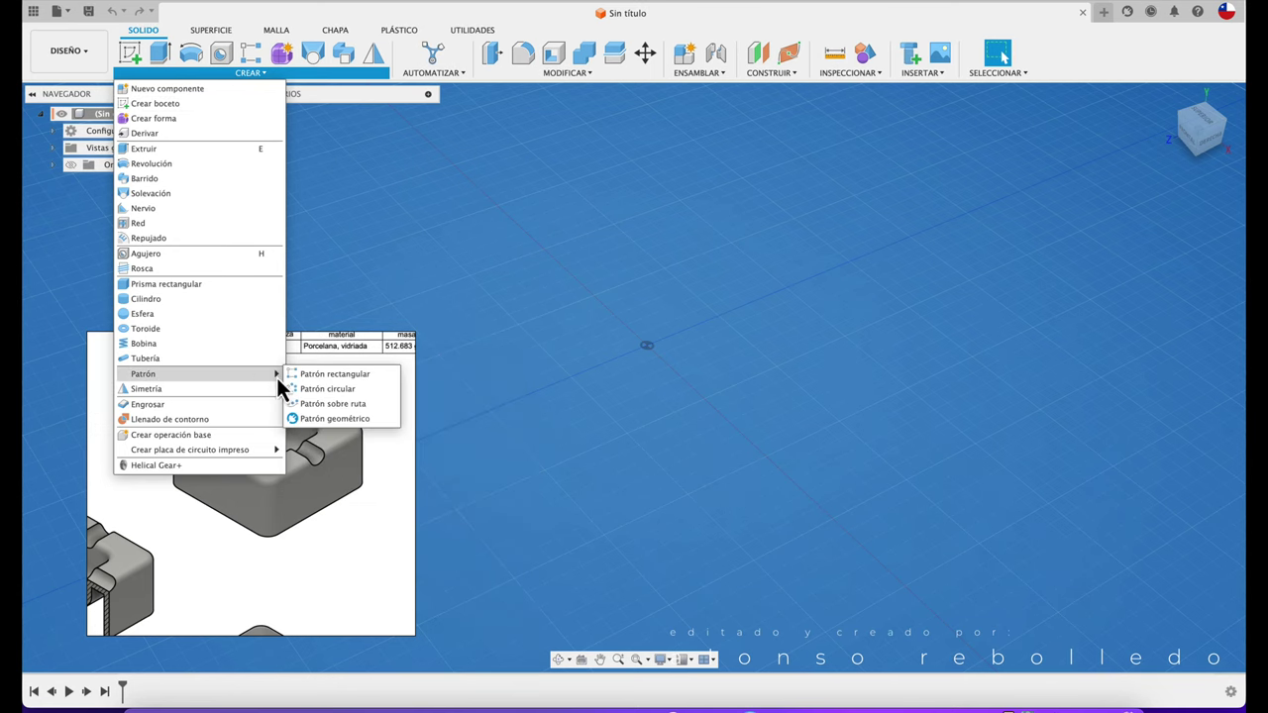
left_click(410, 283)
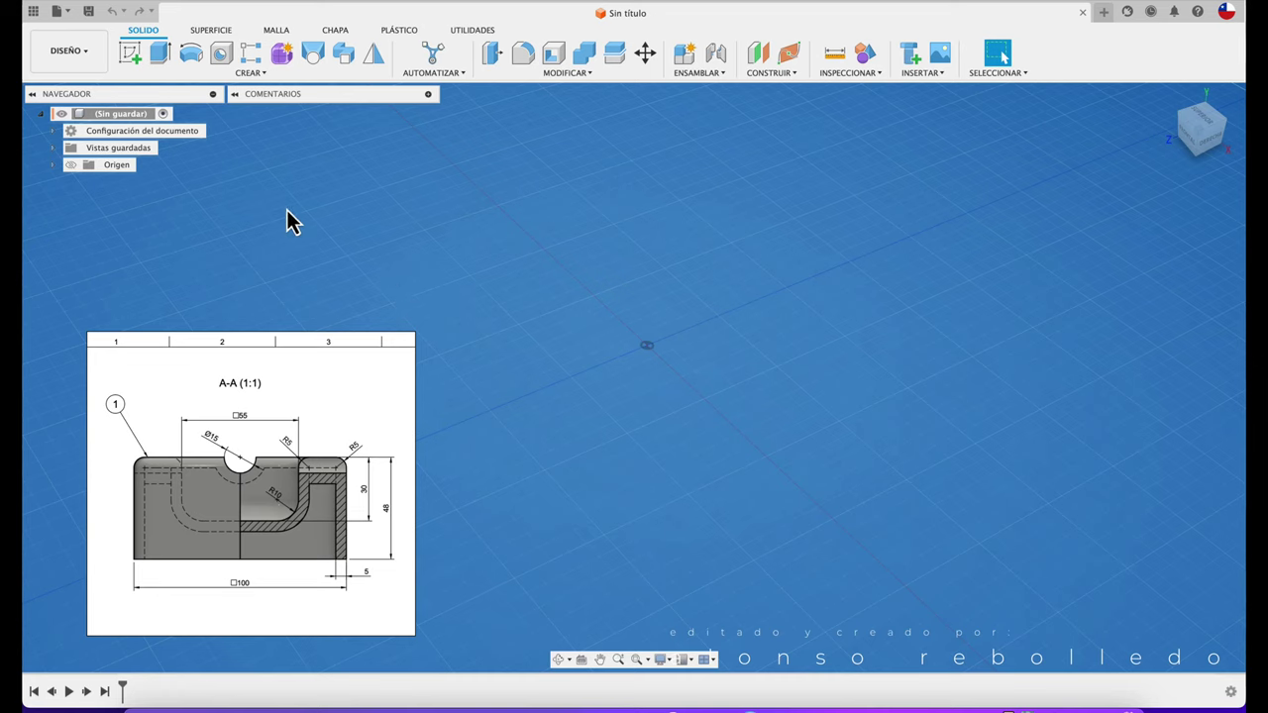
left_click(70, 164)
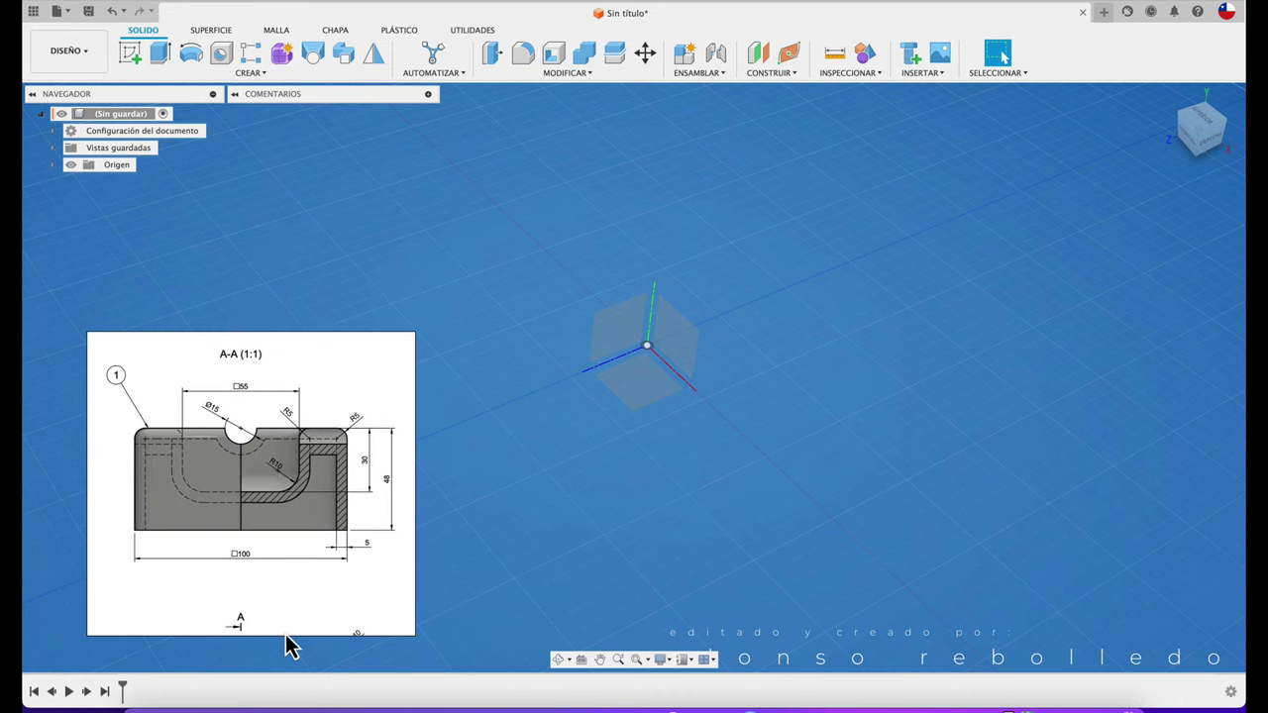
left_click(129, 52)
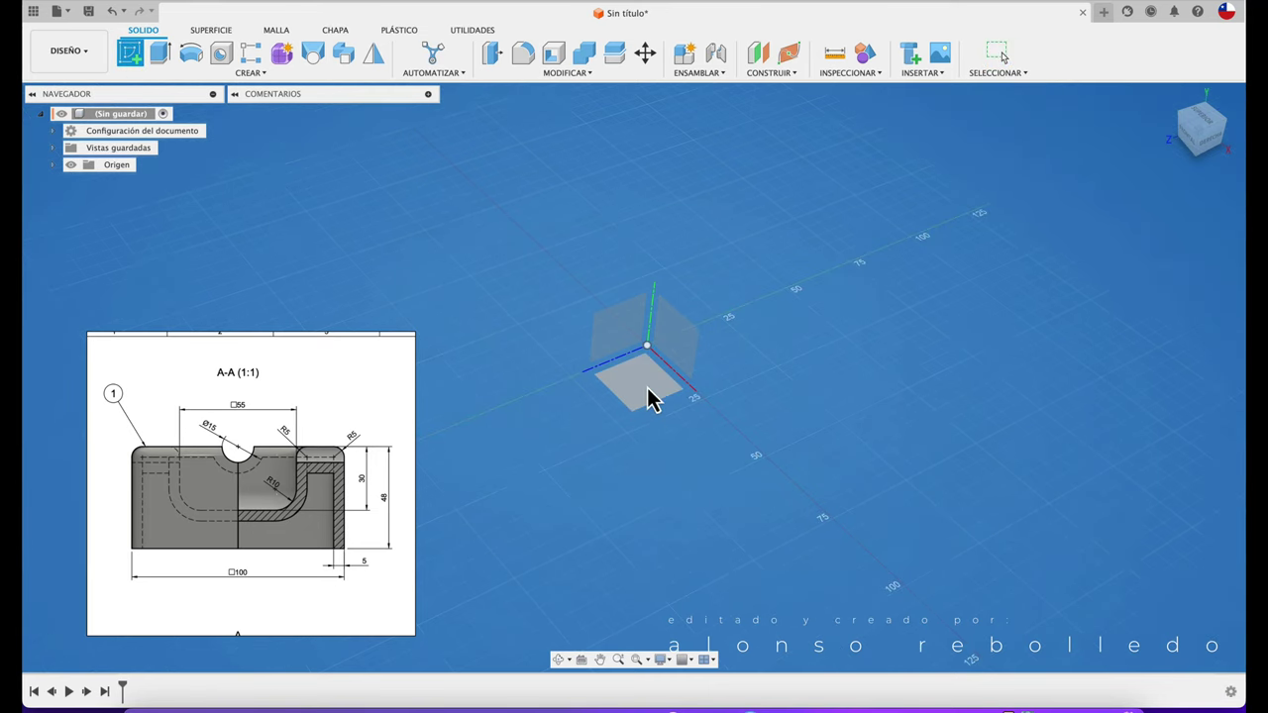
mouse_move(1203, 126)
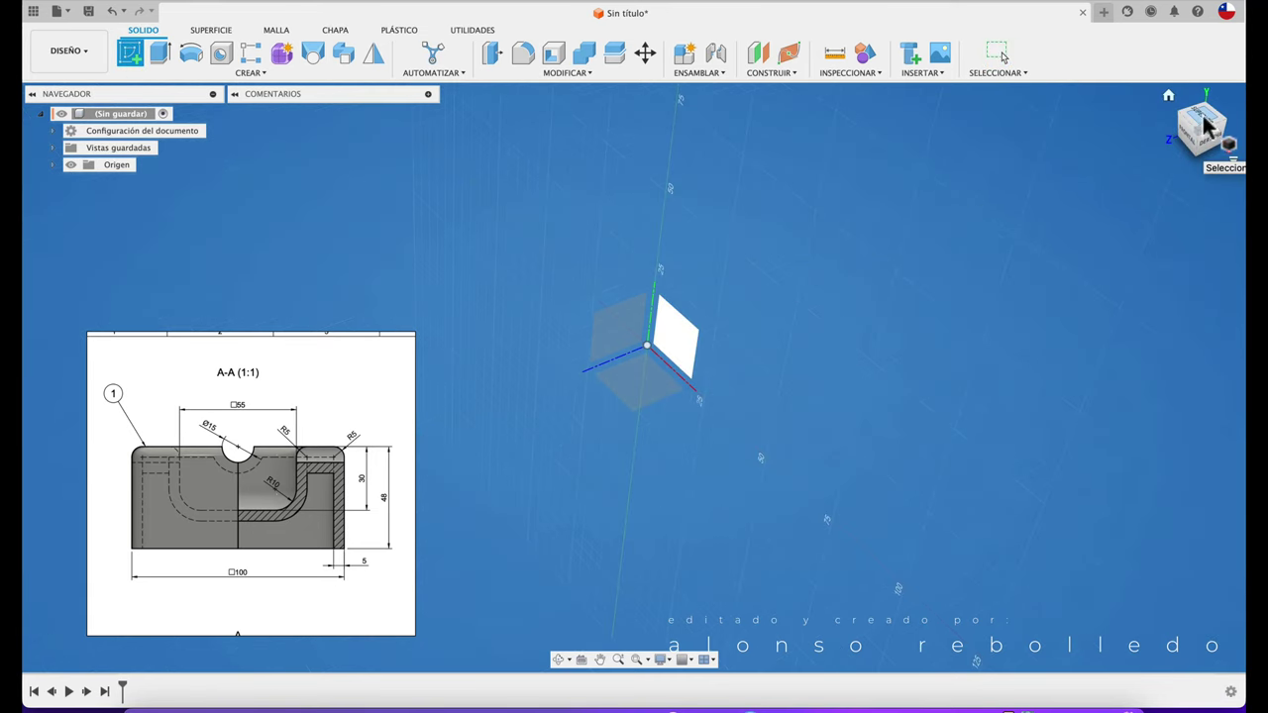
left_click(637, 404)
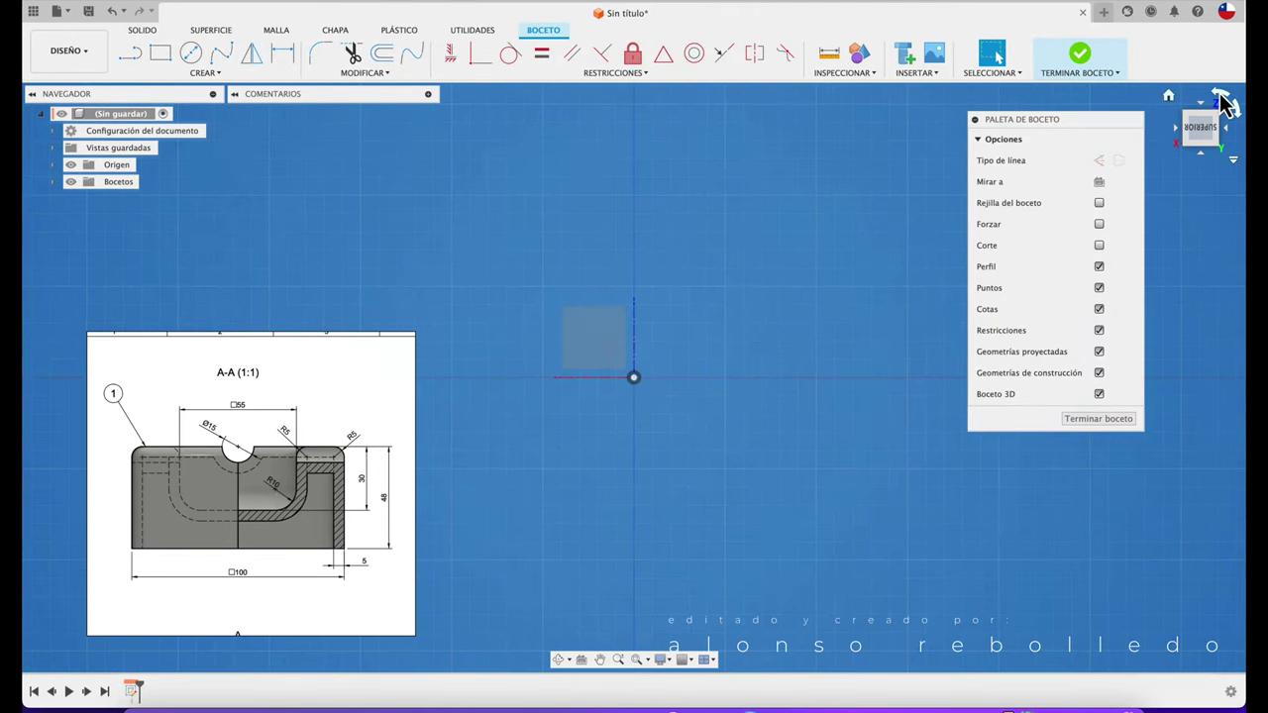
left_click(1222, 99)
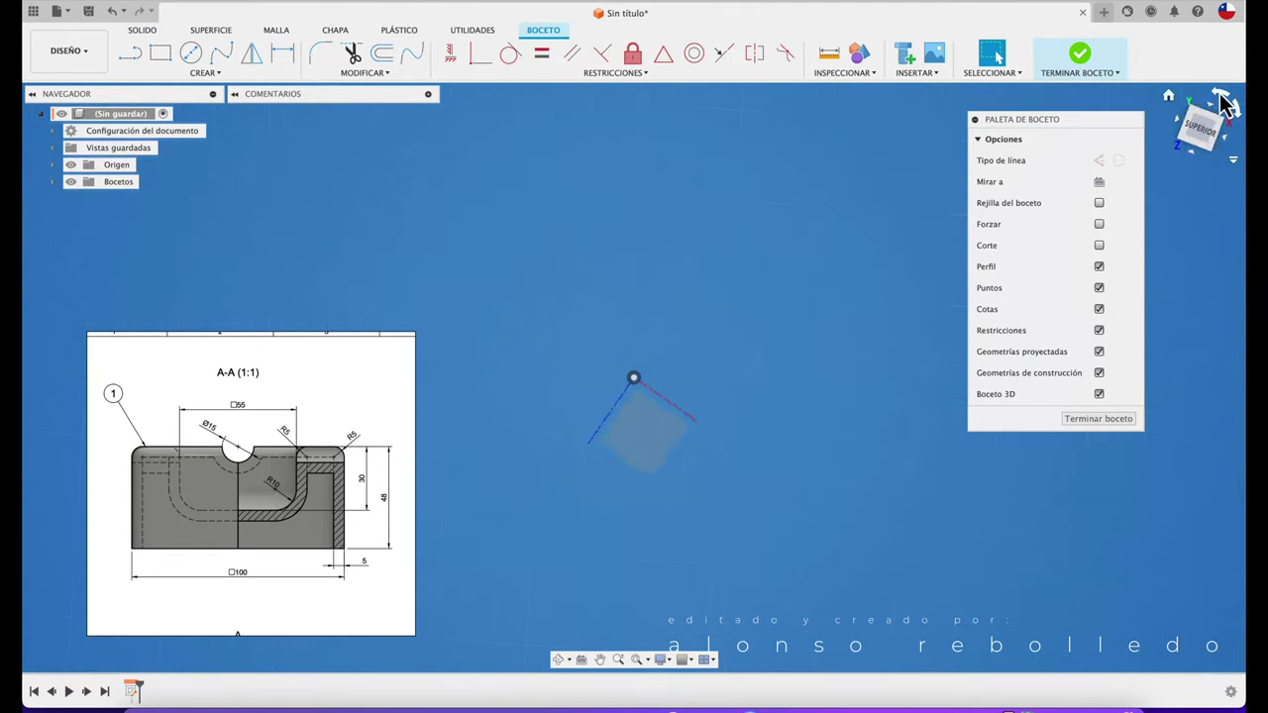
left_click(221, 78)
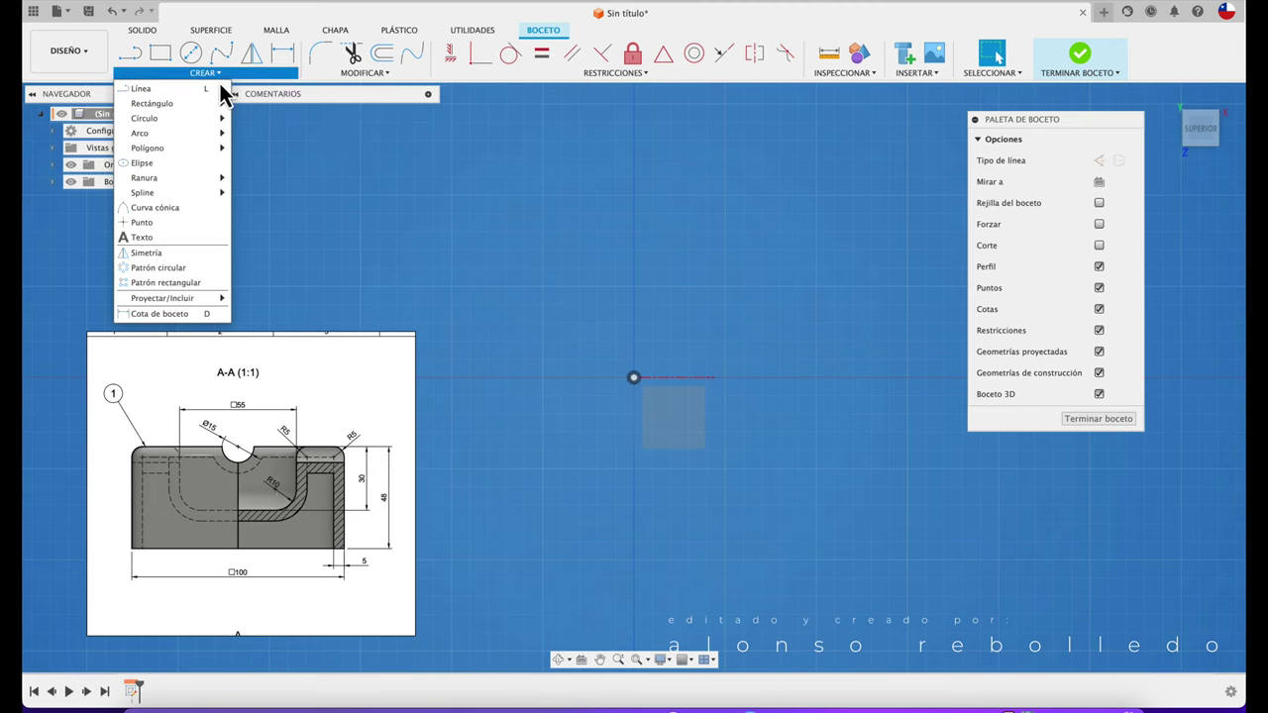
mouse_move(152, 103)
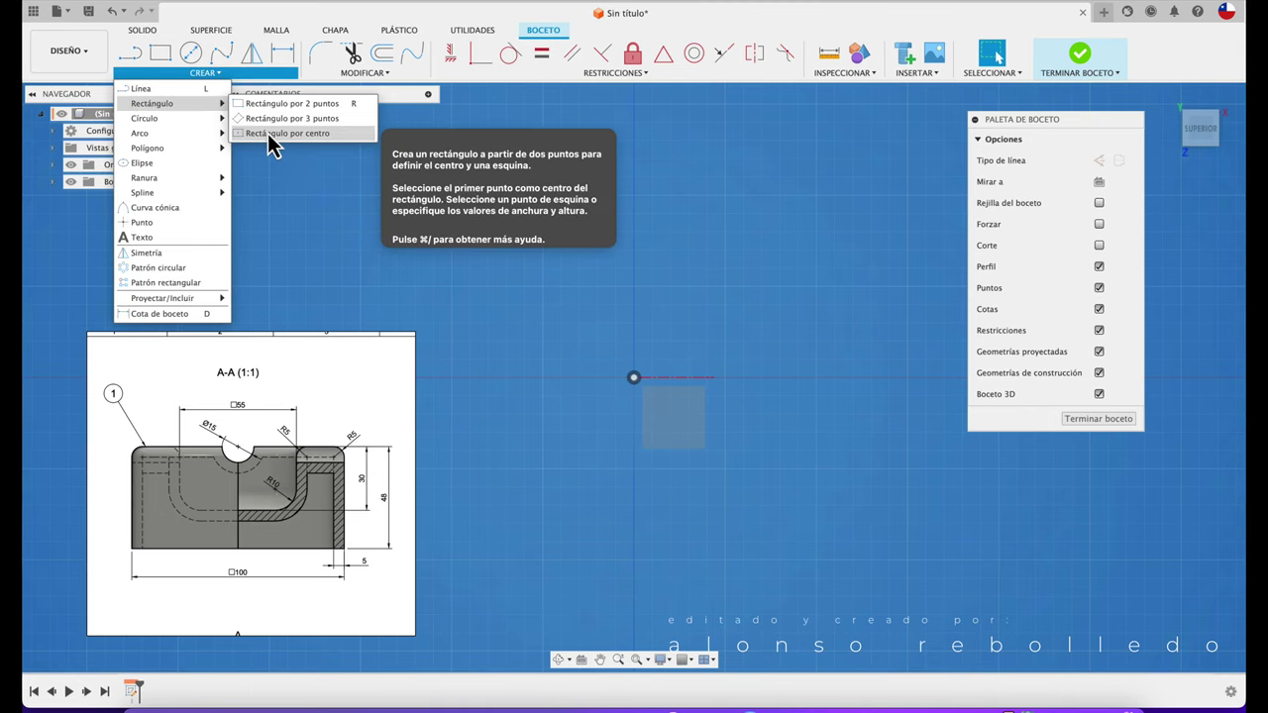
Draw a centre-point rectangle anchored at the origin.
left_click(267, 133)
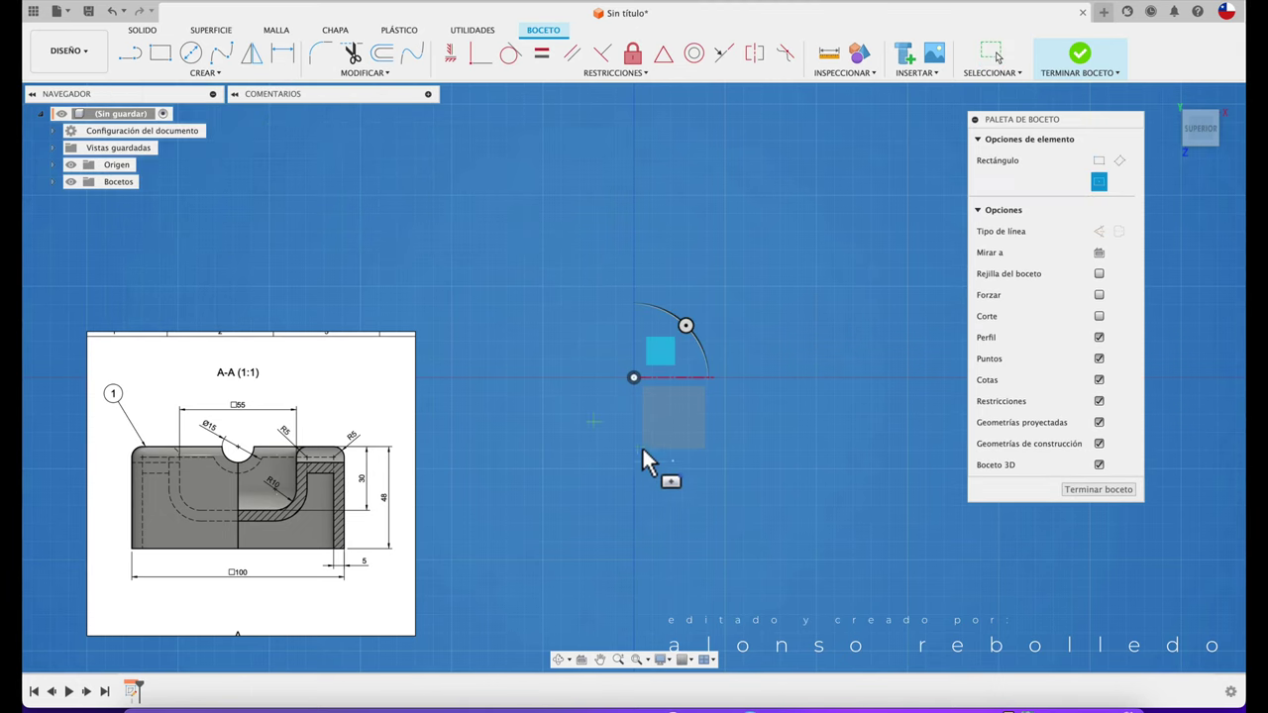
left_click(634, 377)
left_click(774, 535)
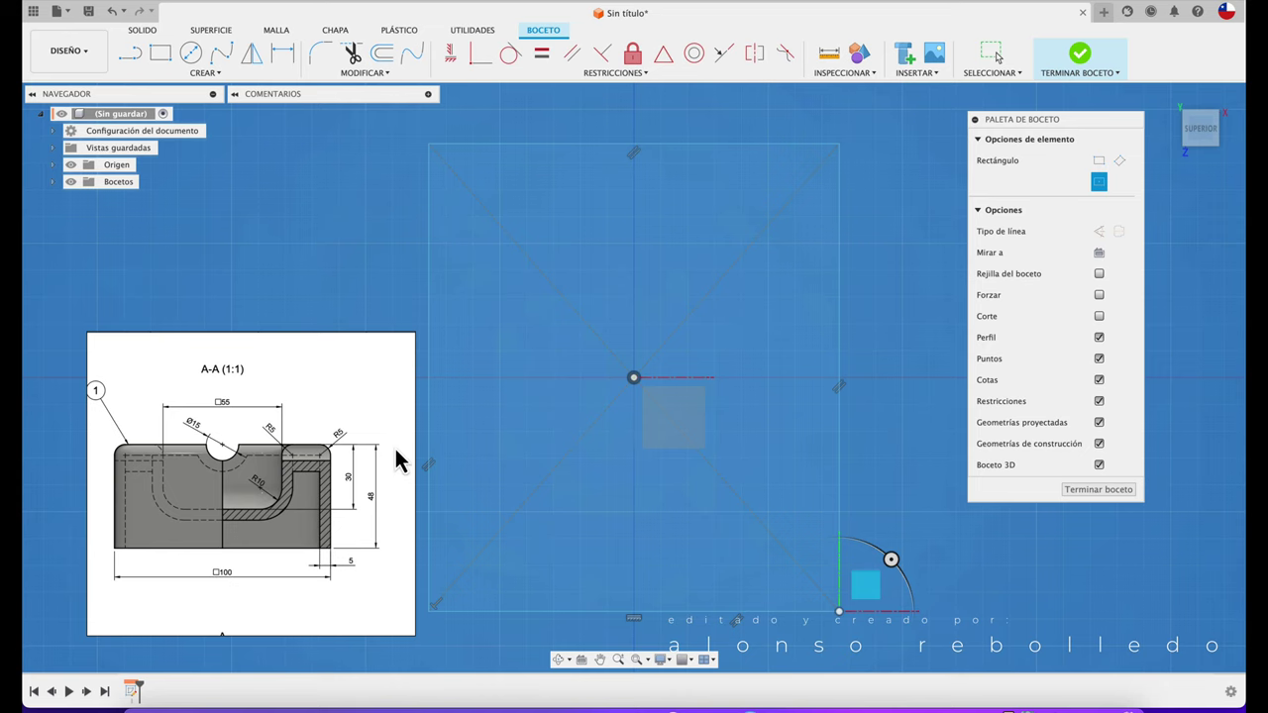
left_click(667, 357)
scroll(669, 359, "down", 2)
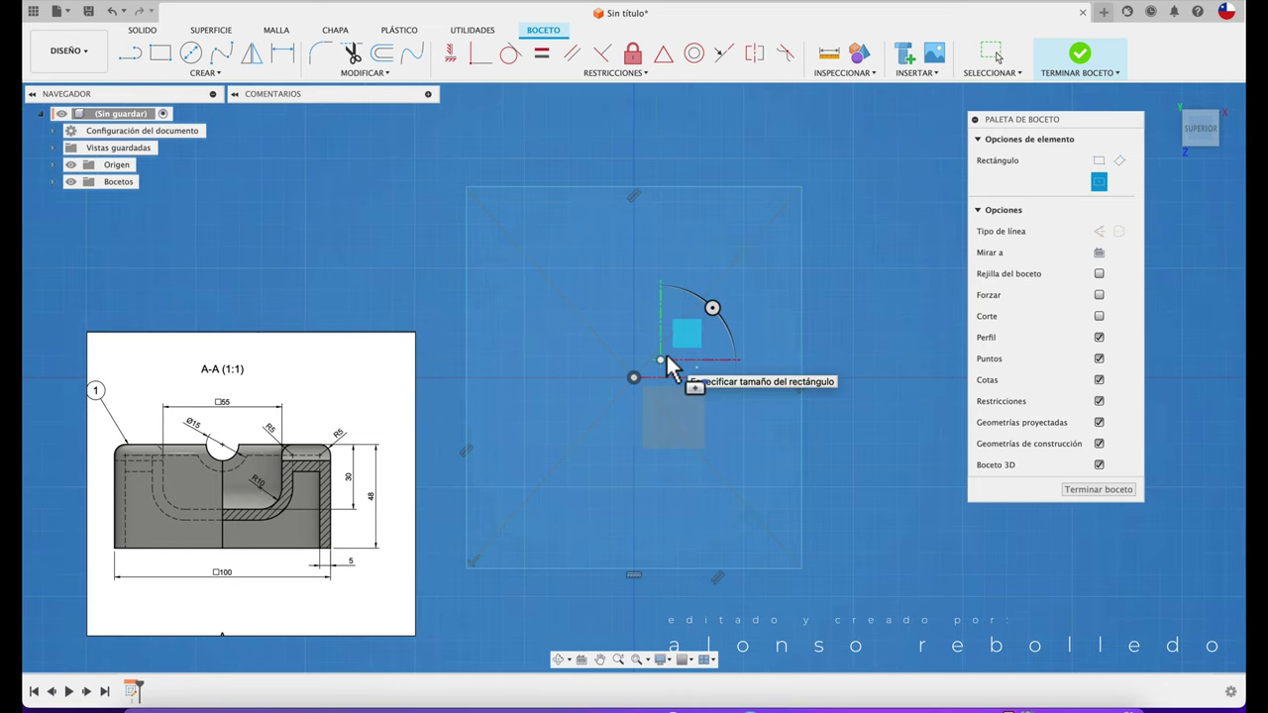
key("Escape")
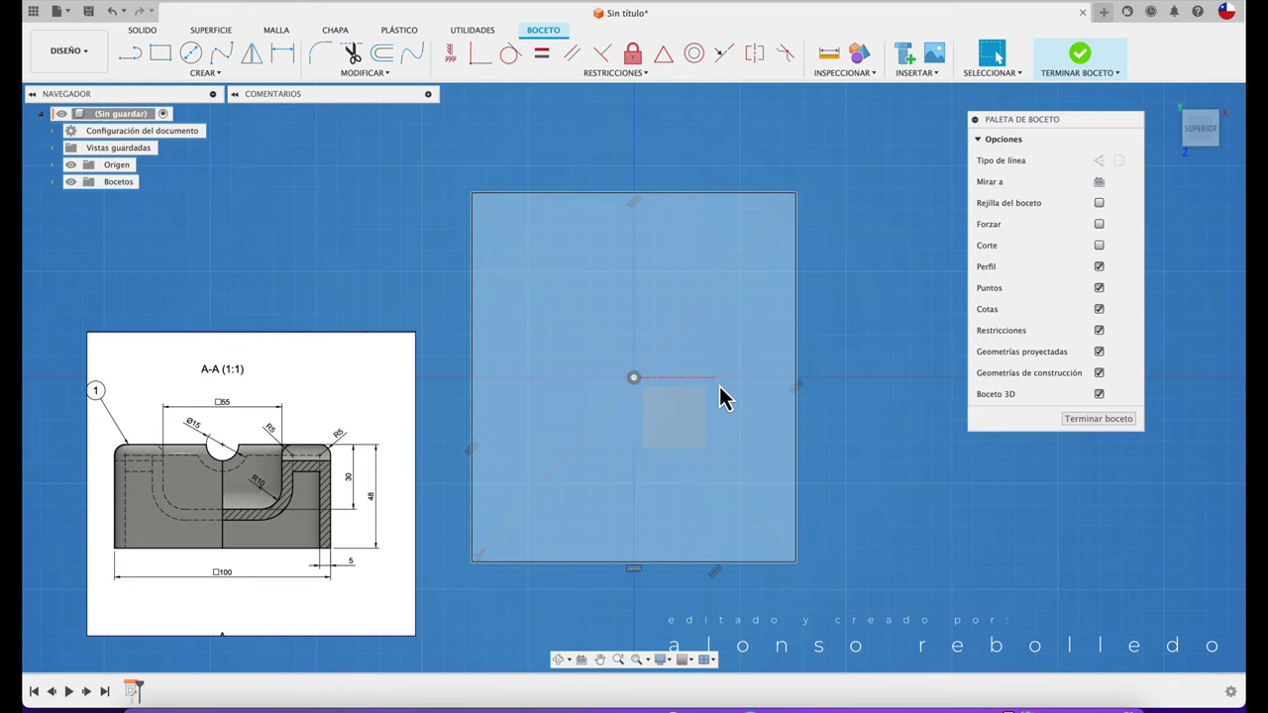
Dimension the rectangle's height to 100 mm and link its width to that 100 mm value.
key("d")
left_click(796, 339)
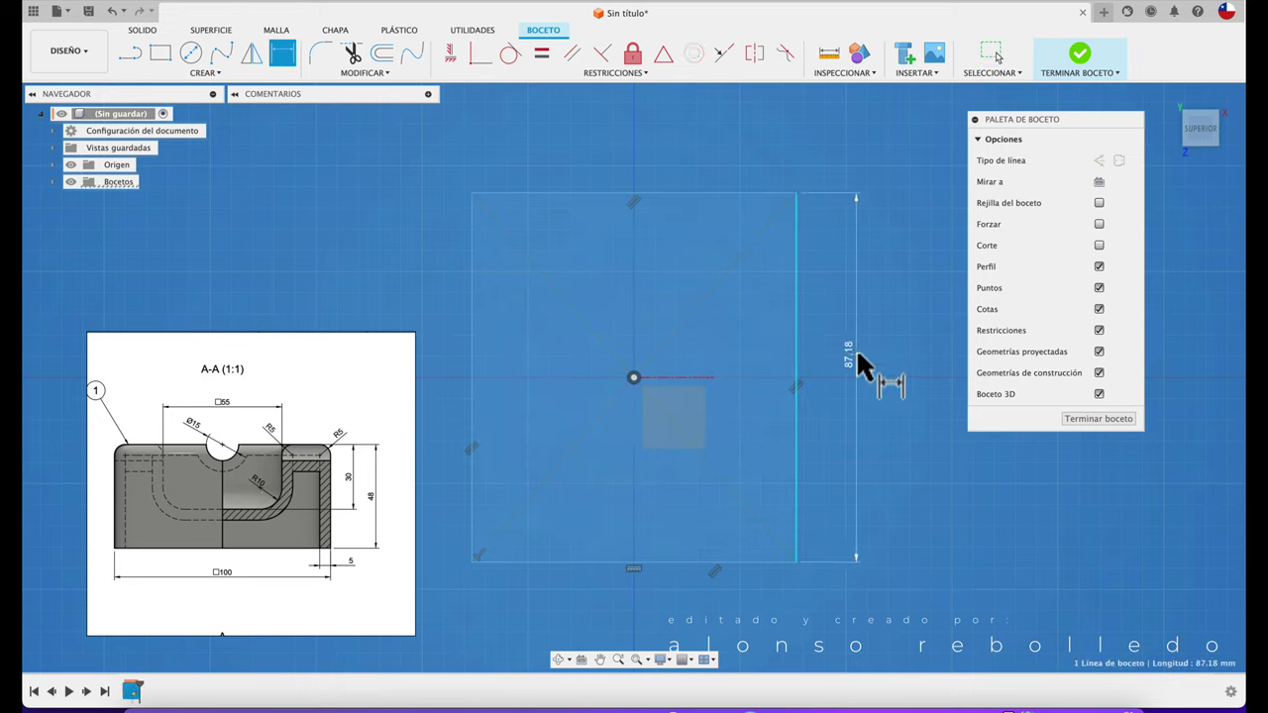
left_click(857, 352)
type("100")
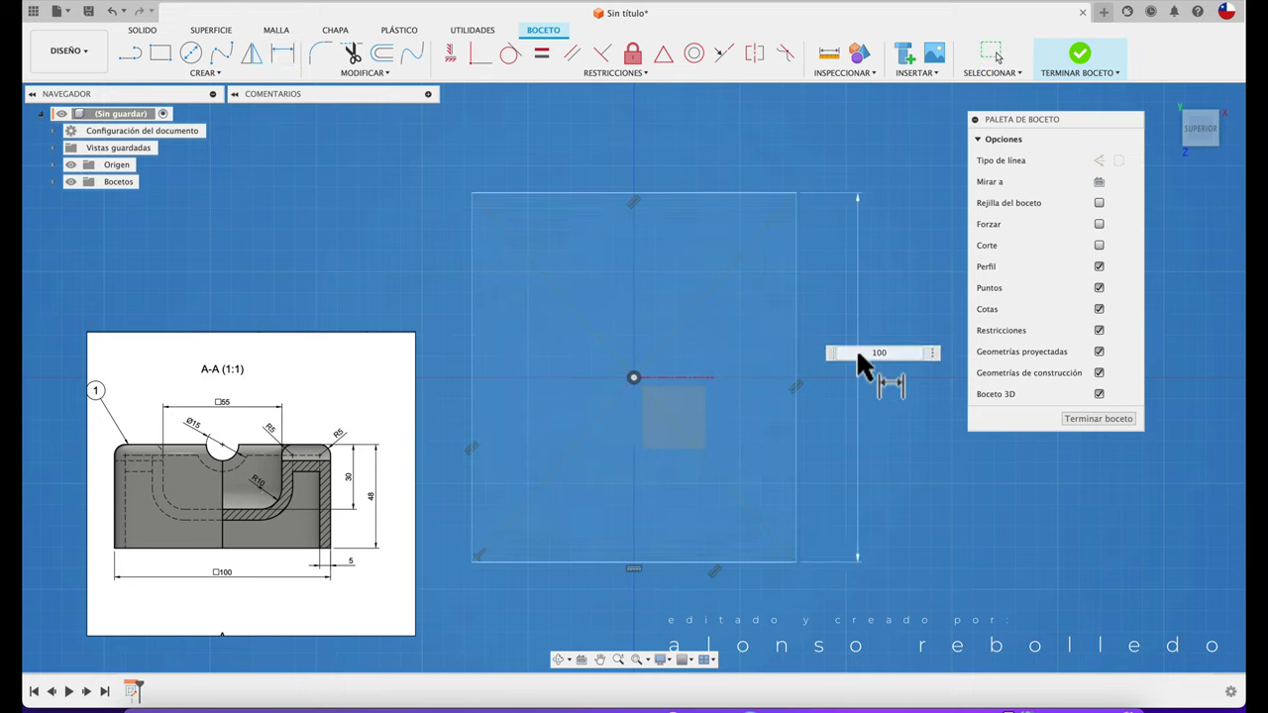
key("Return")
left_click(660, 168)
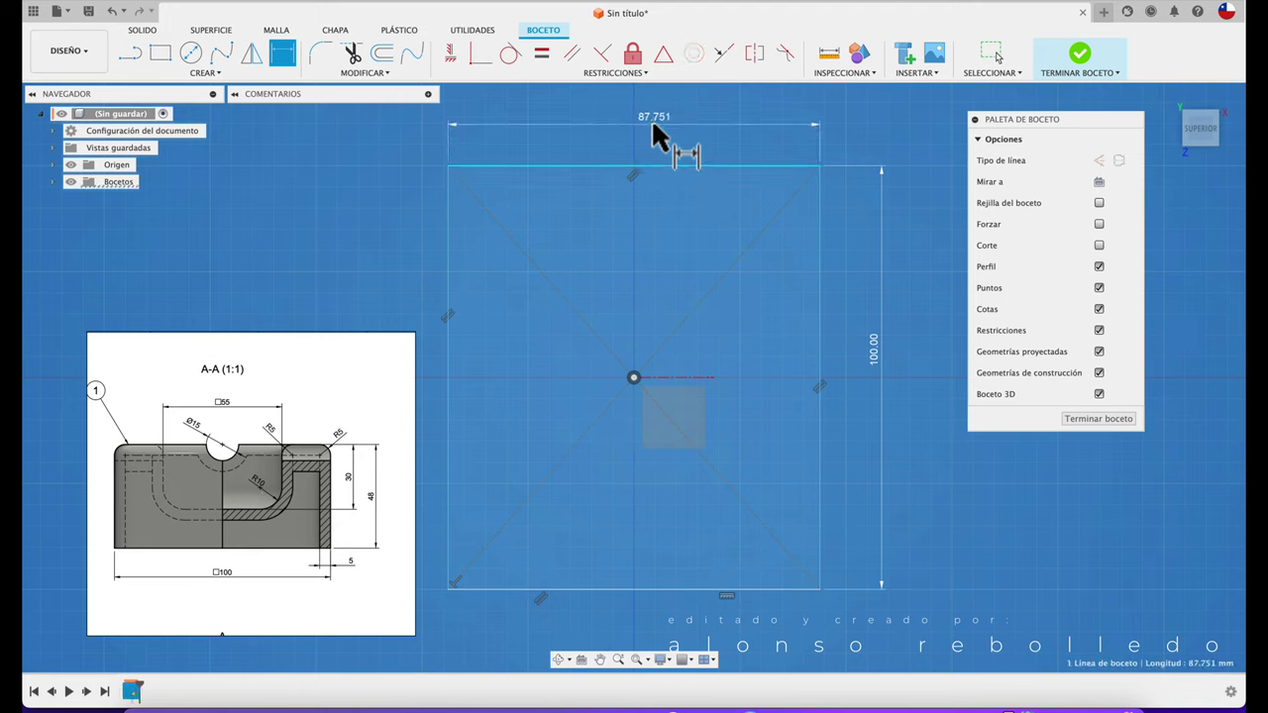
left_click(650, 121)
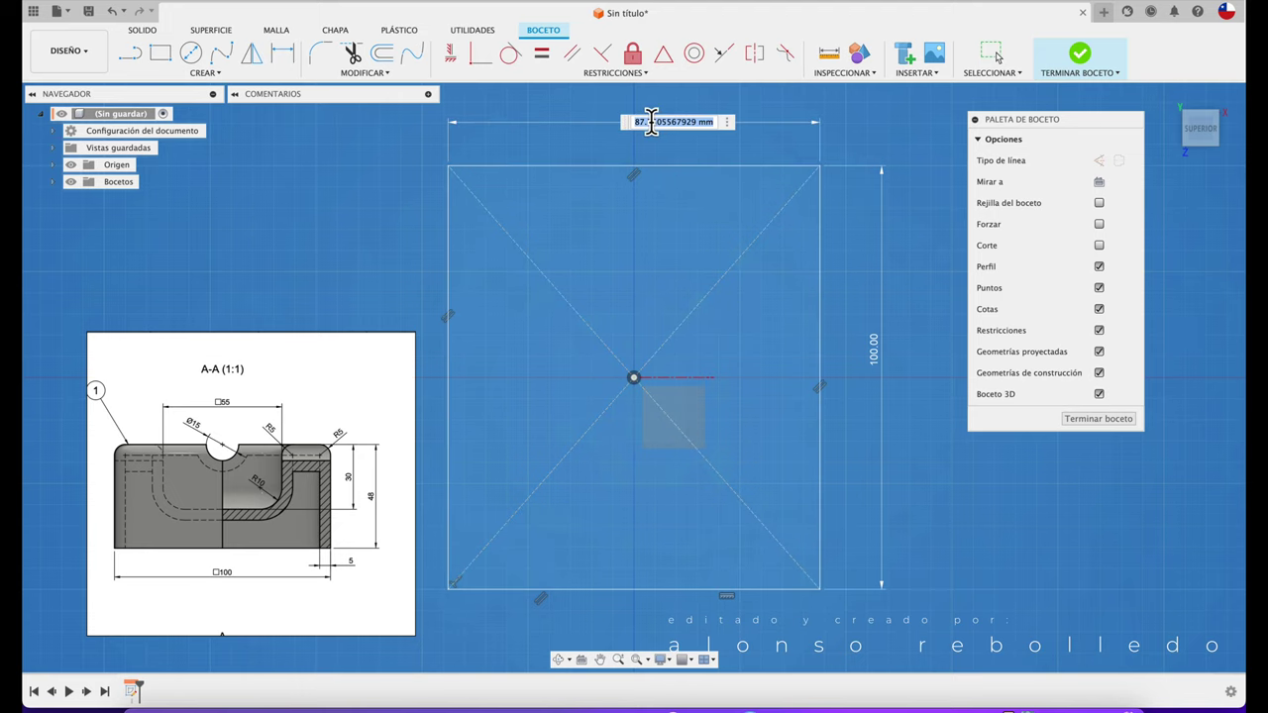
left_click(877, 372)
key("Return")
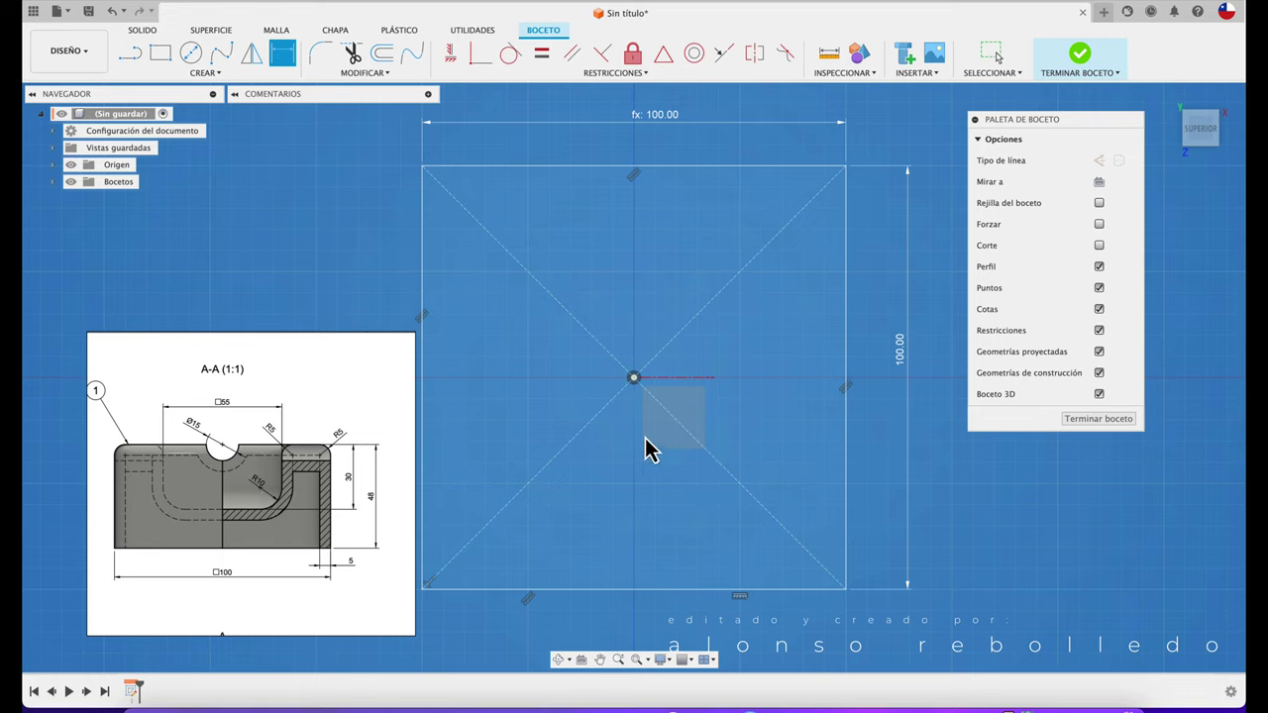
Finish the sketch and extrude the 100 mm square upward 48 mm into a solid box.
left_click(1080, 55)
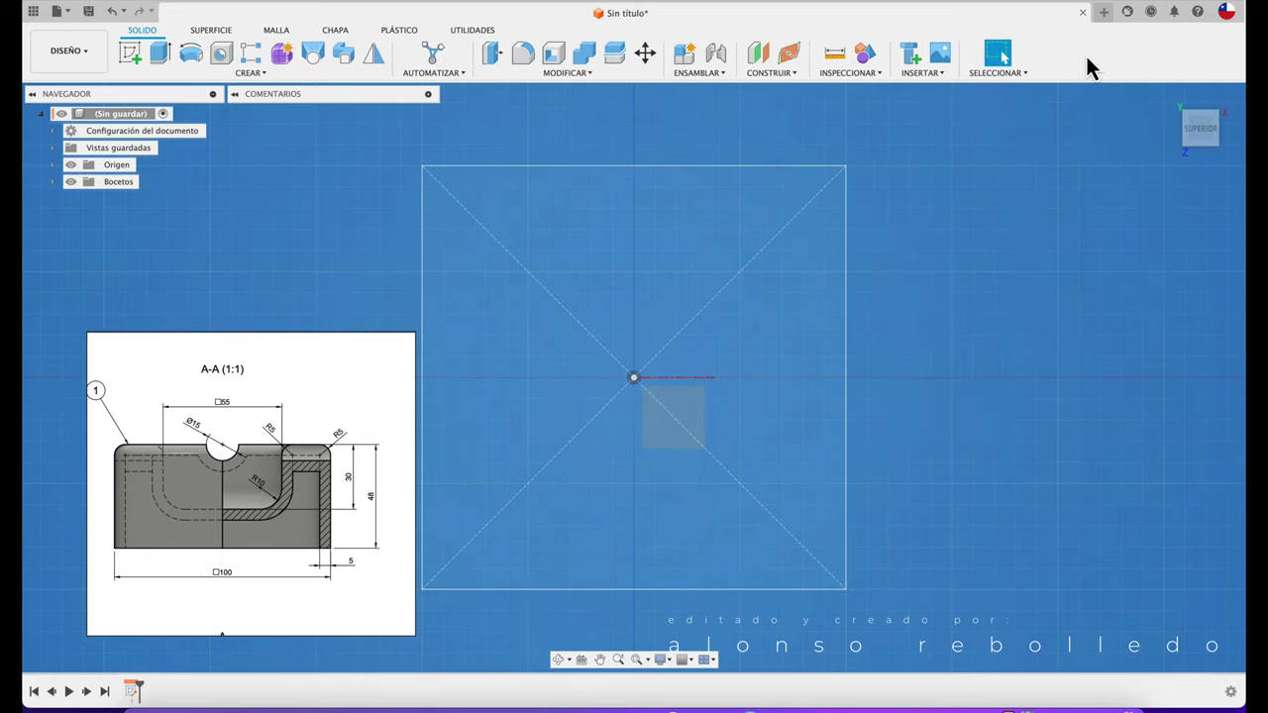
left_click(1166, 99)
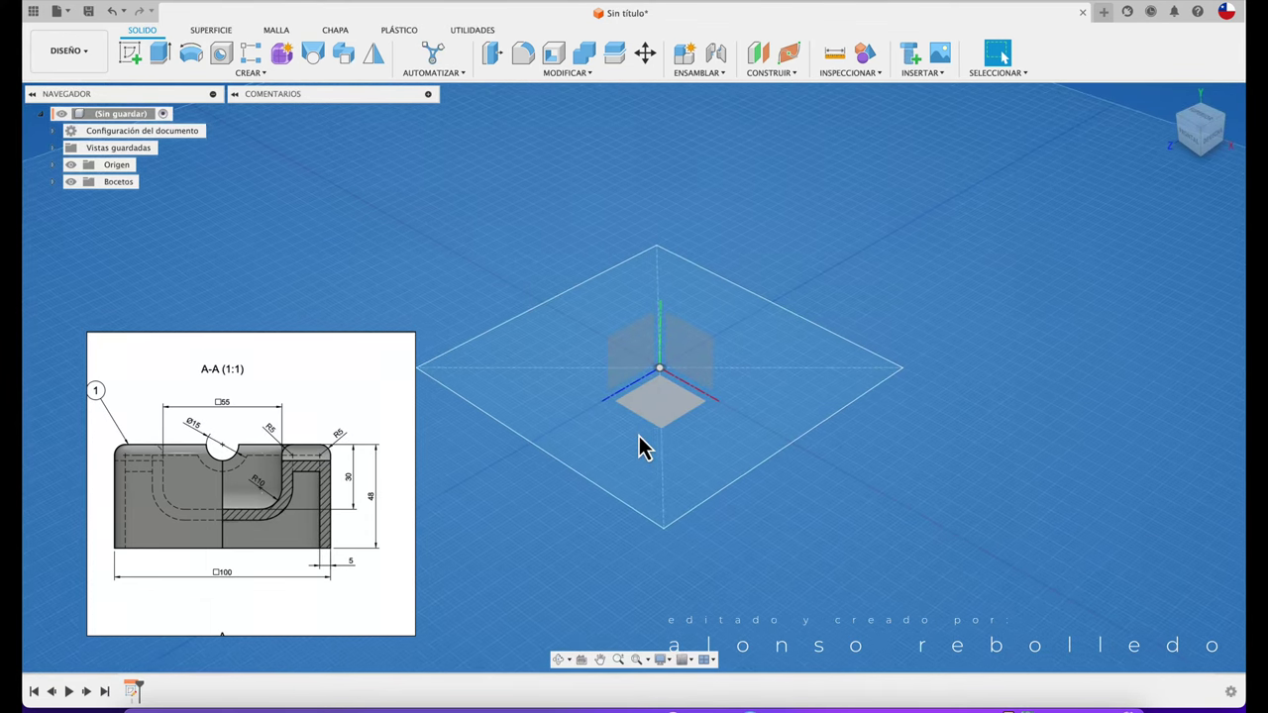
key("e")
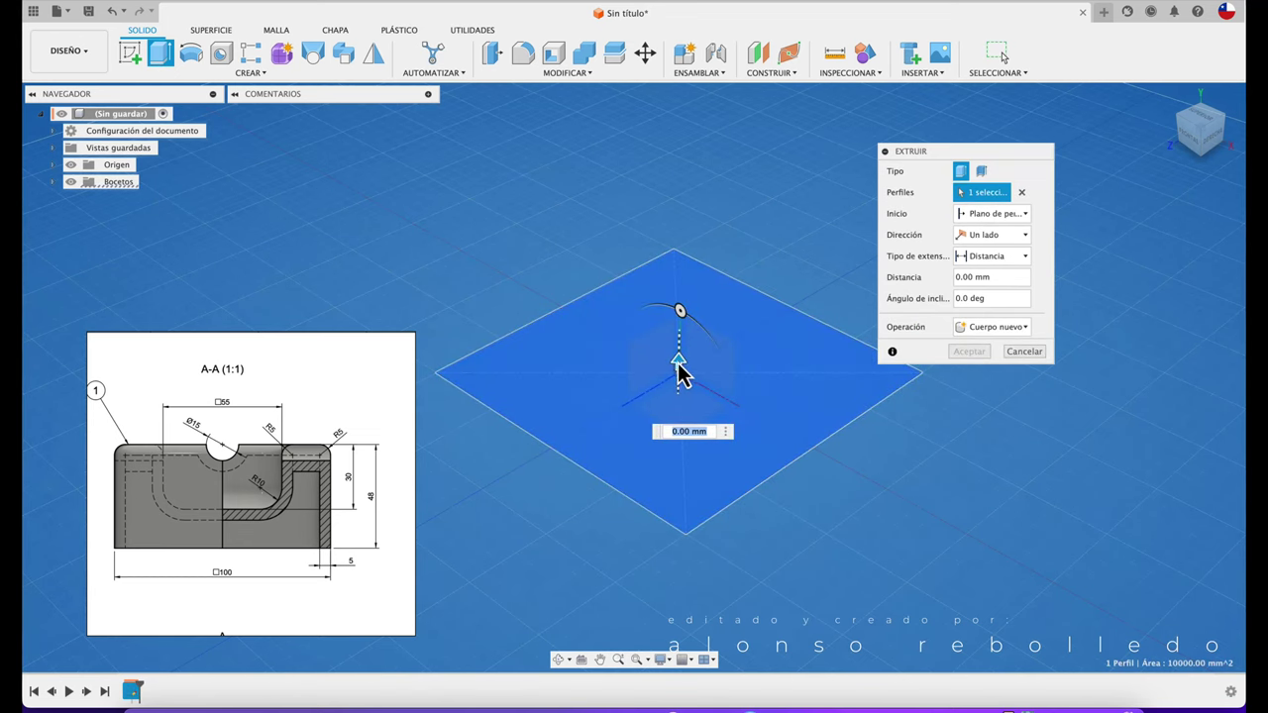
left_click_drag(680, 363, 687, 227)
type("4")
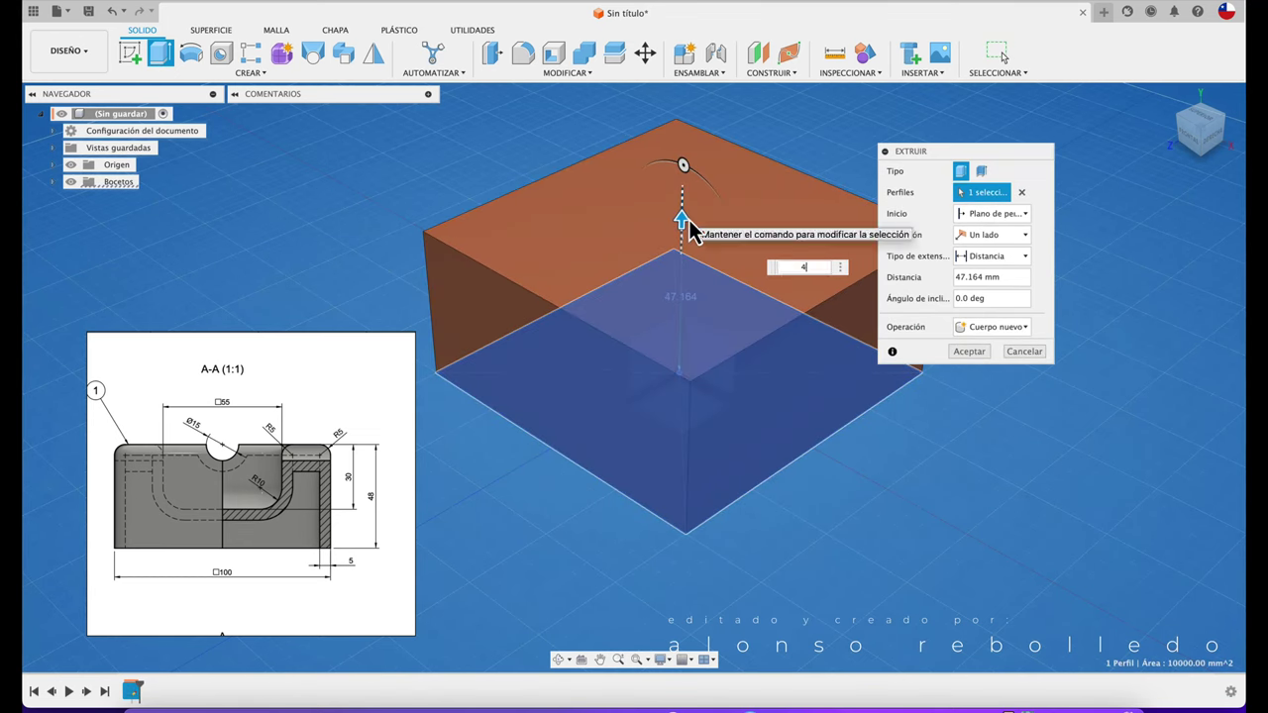
type("8")
key("Return")
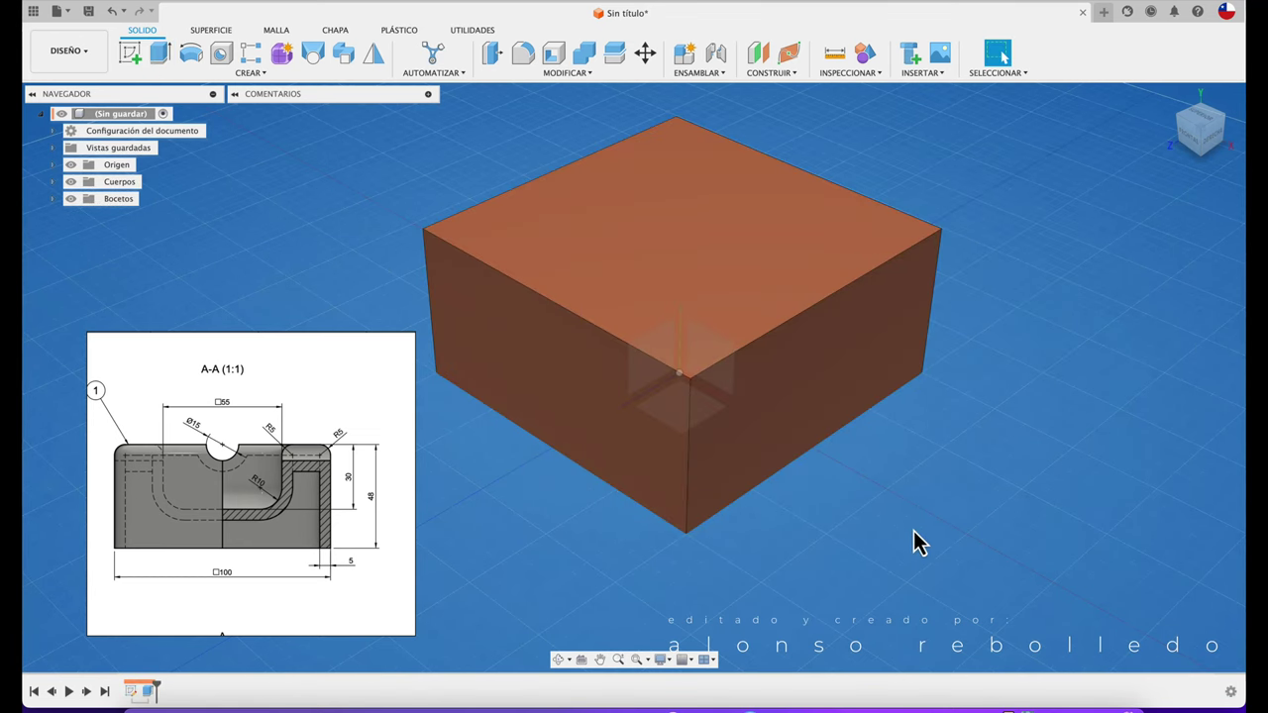
middle_click_drag(561, 410, 591, 413, "shift")
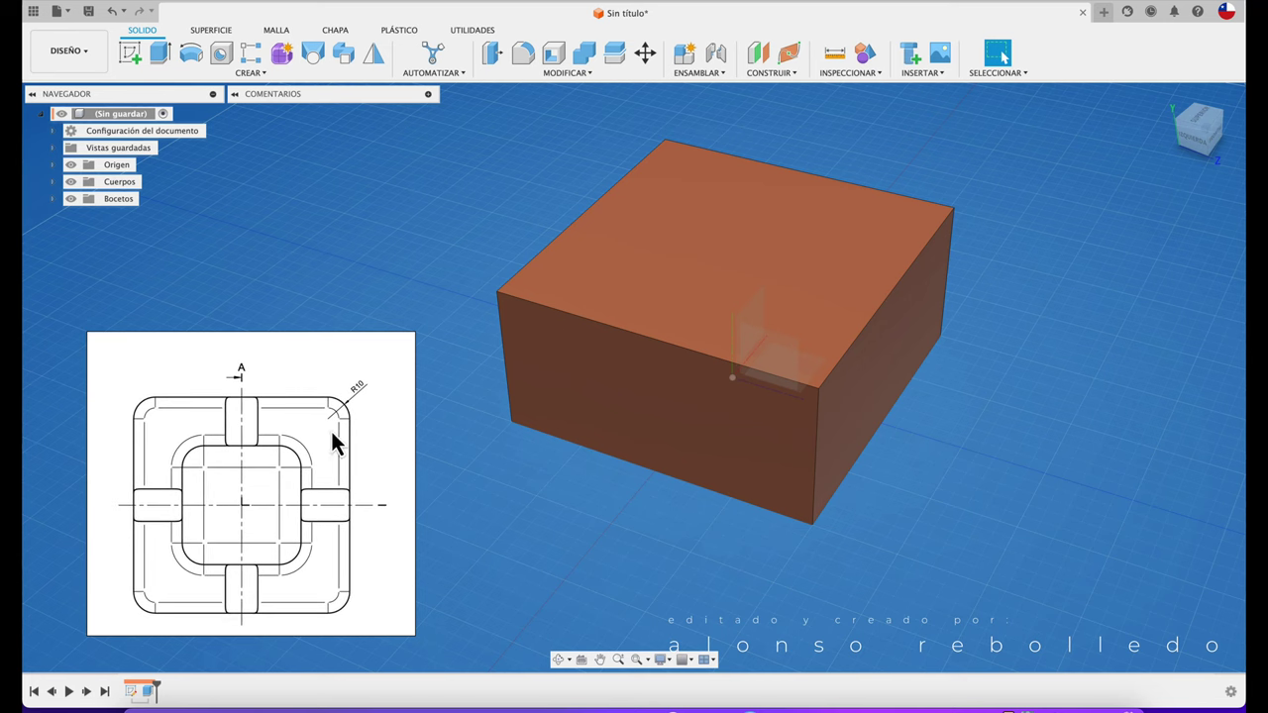
Round two of the box's vertical corner edges with a 10 mm fillet.
left_click(529, 57)
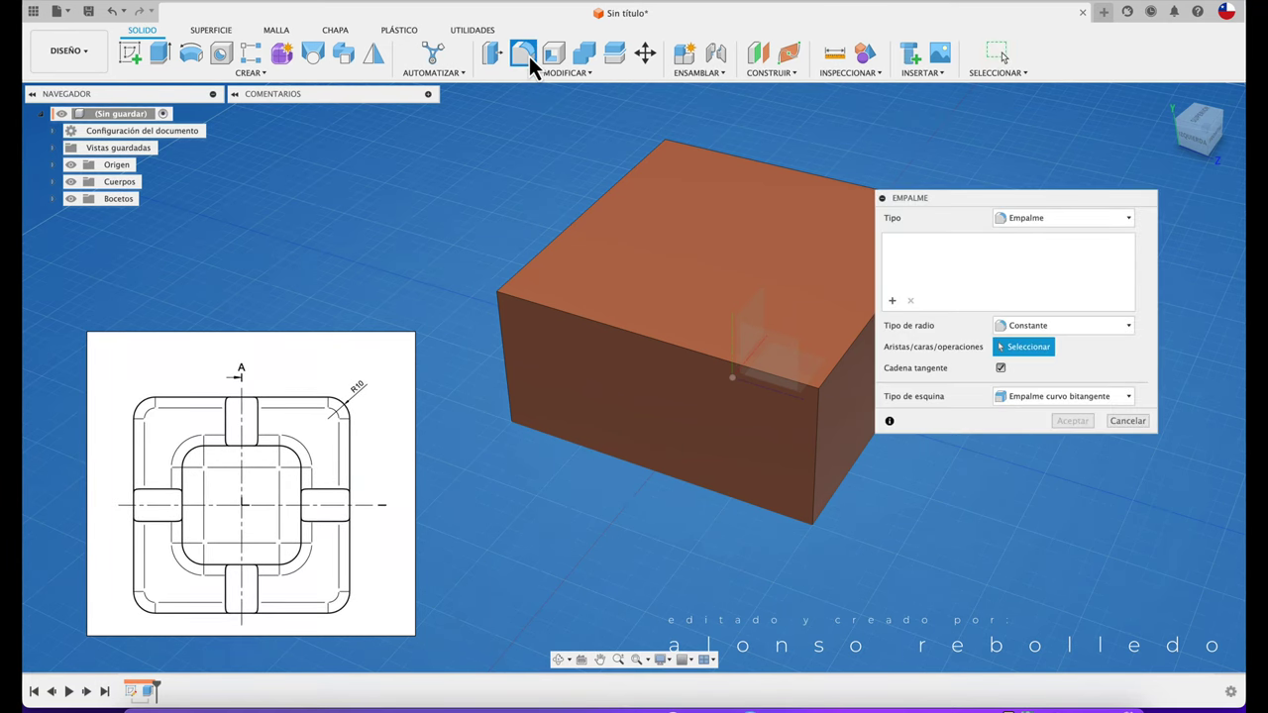
left_click(667, 203)
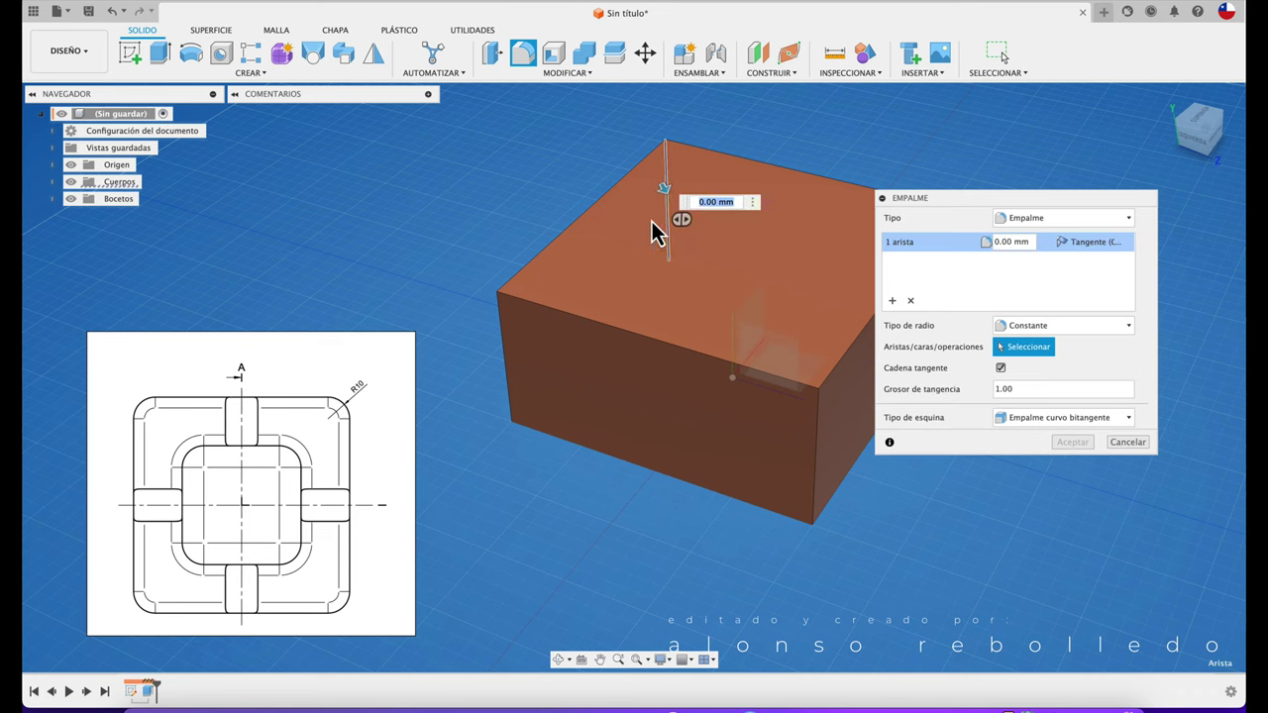
left_click(505, 377)
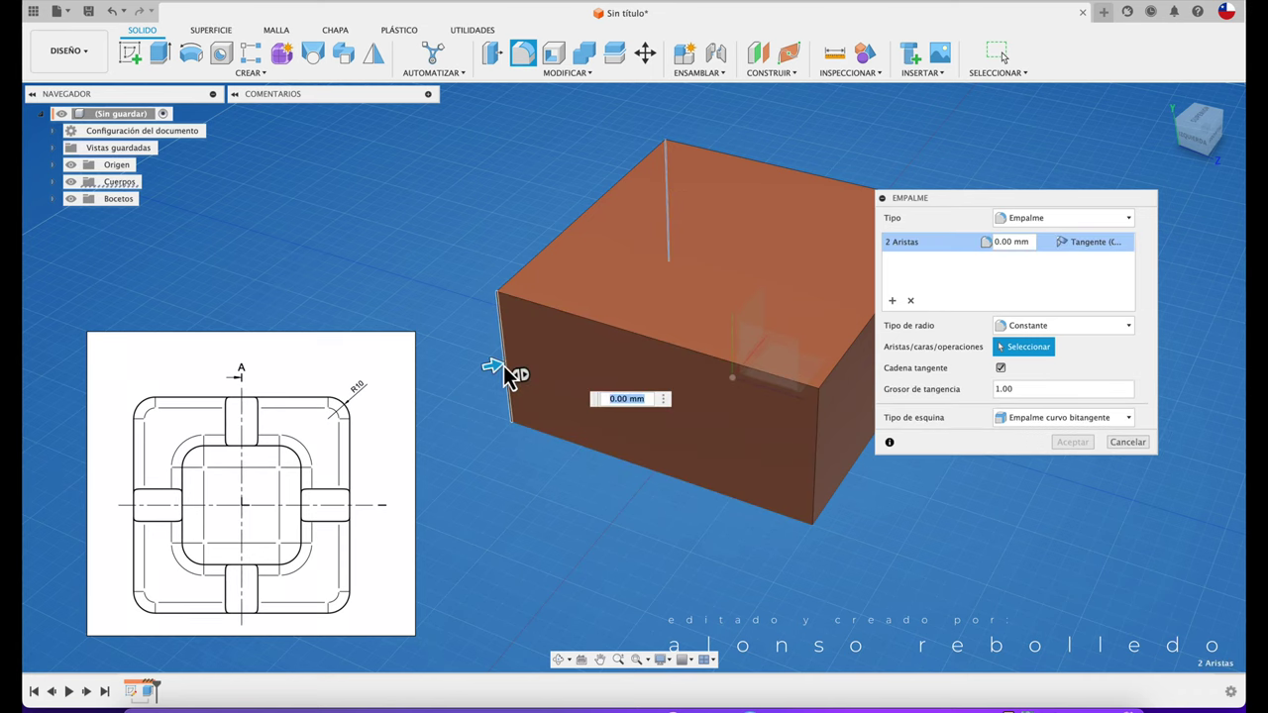
left_click(819, 465)
mouse_move(821, 462)
middle_mouse_down("shift")
mouse_move(707, 503)
mouse_move(693, 481)
middle_mouse_up("shift")
left_click(714, 501)
left_click(588, 287)
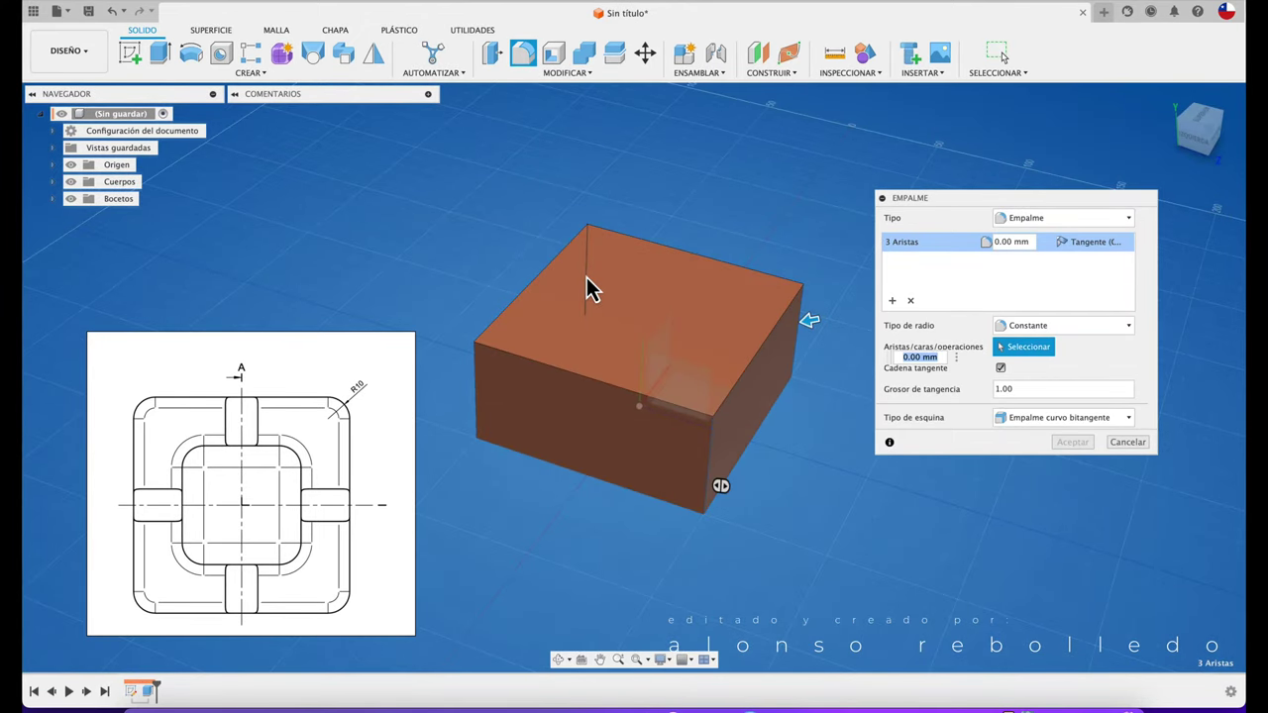
left_click(479, 418)
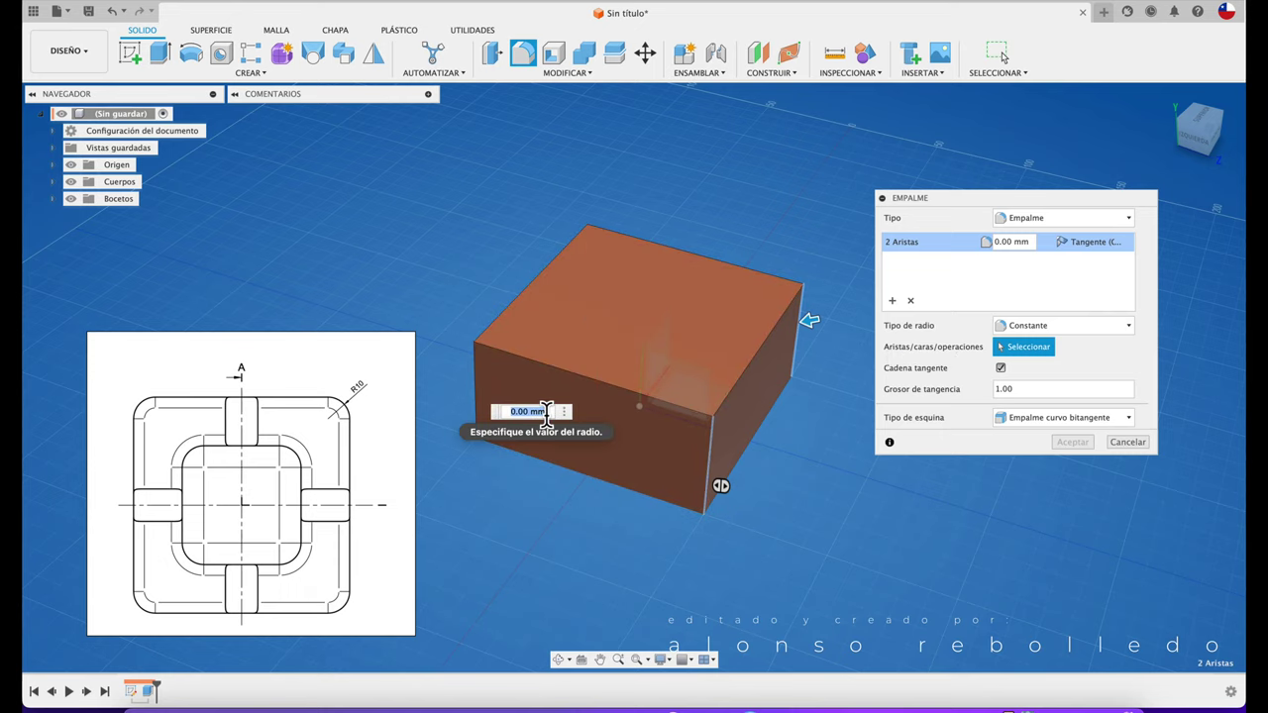
type("10")
key("Return")
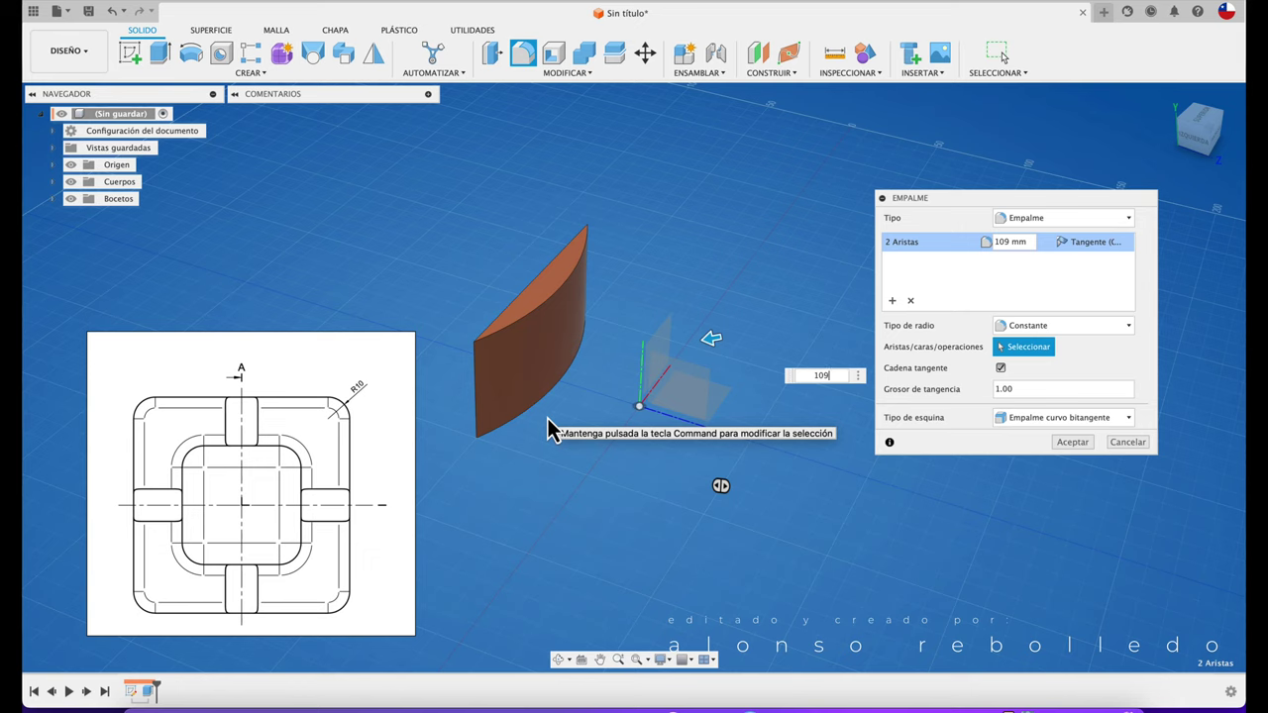
key("Return")
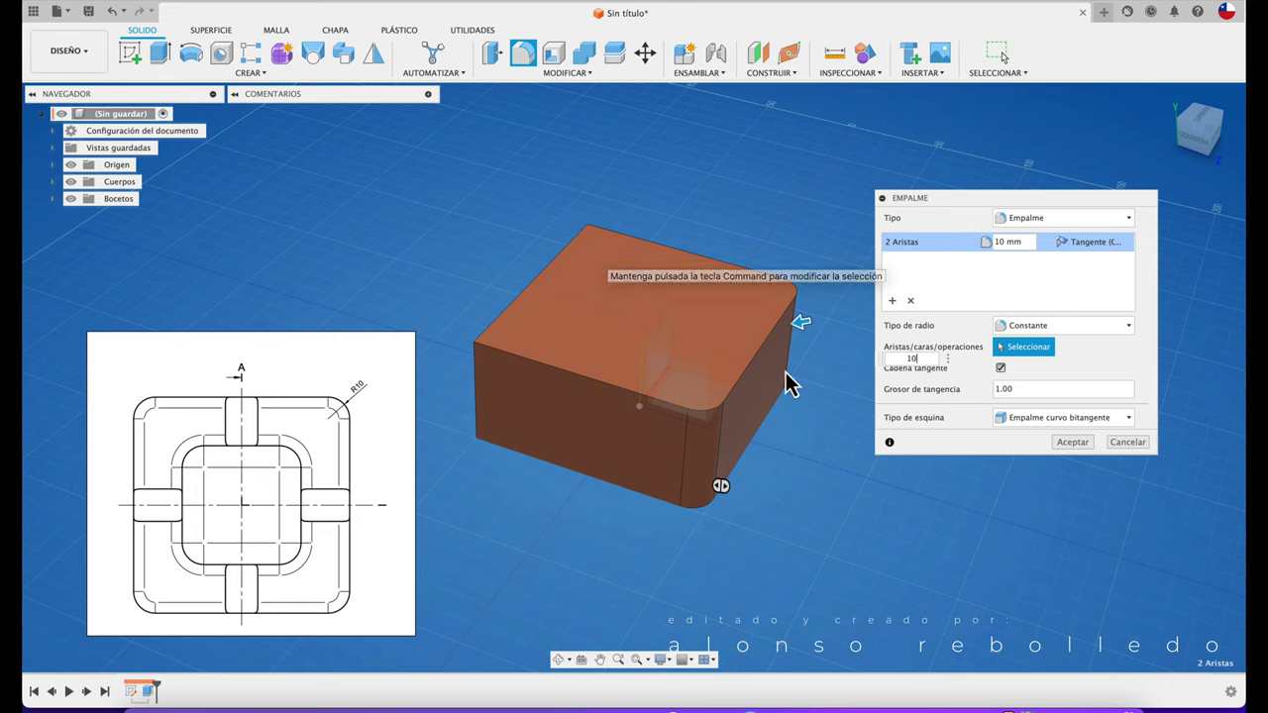
left_click(1062, 445)
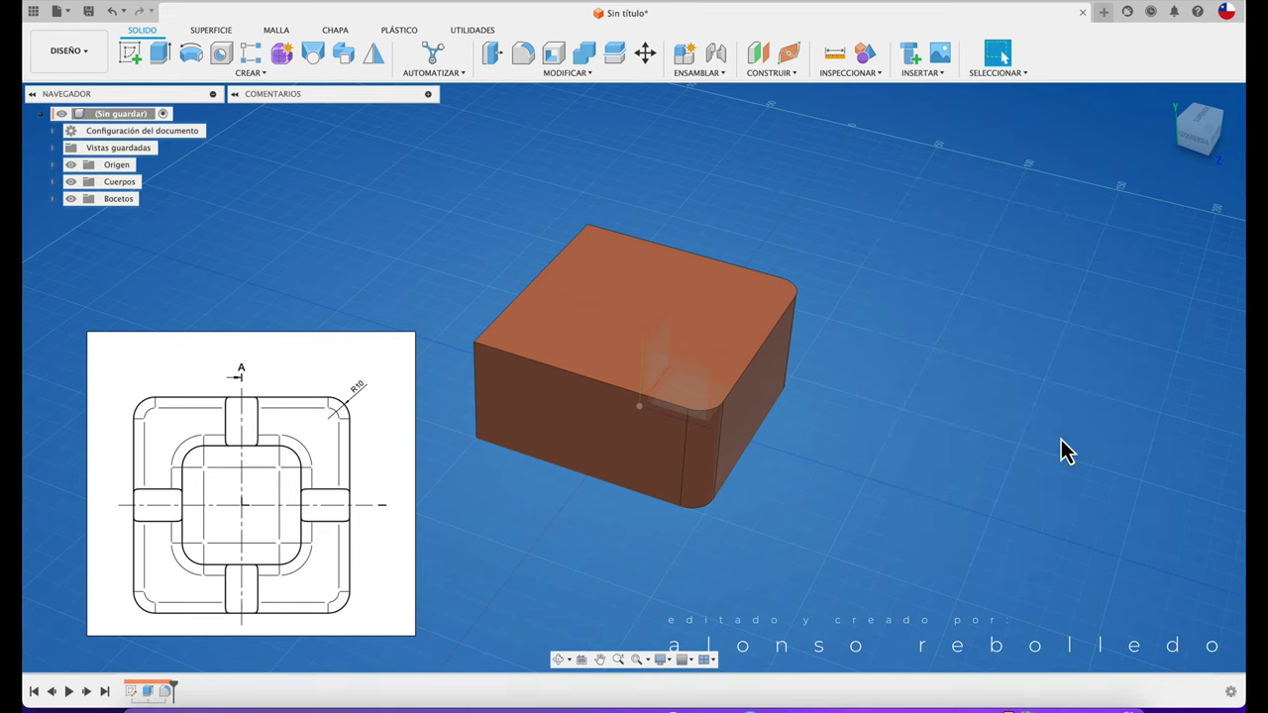
Fillet the remaining two vertical corner edges at 10 mm.
left_click(522, 54)
left_click(591, 273)
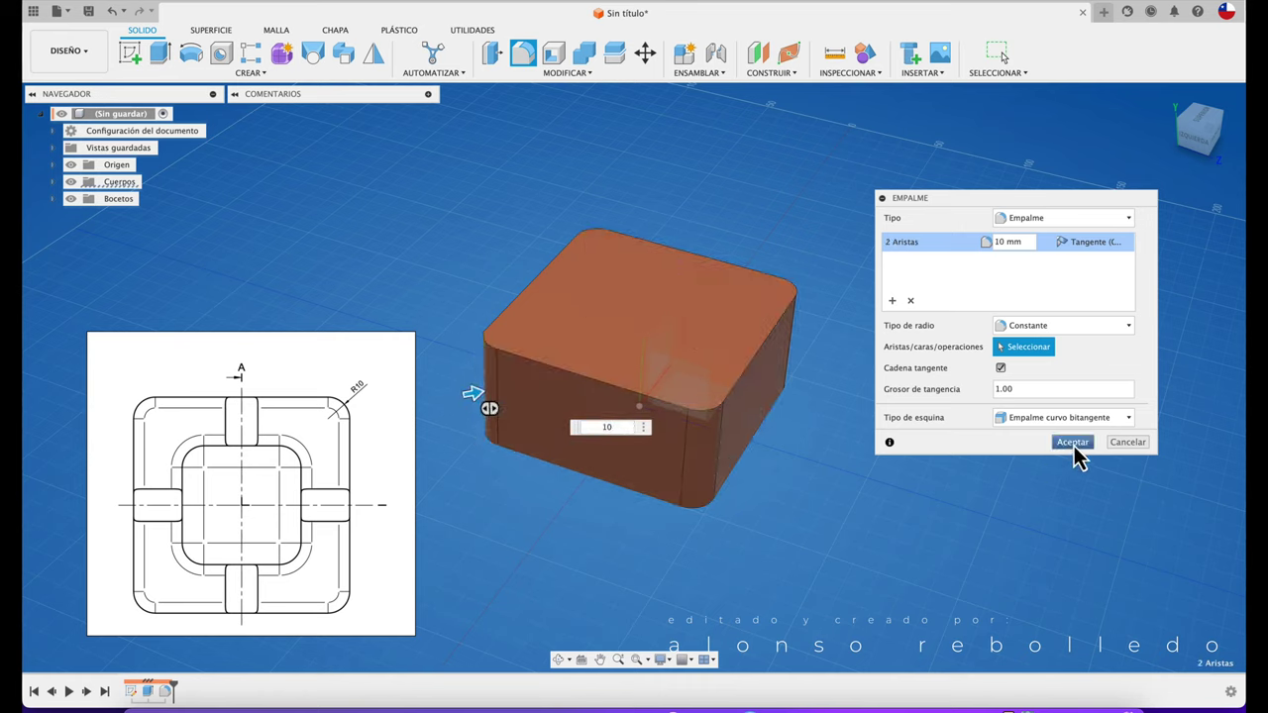
left_click(1073, 444)
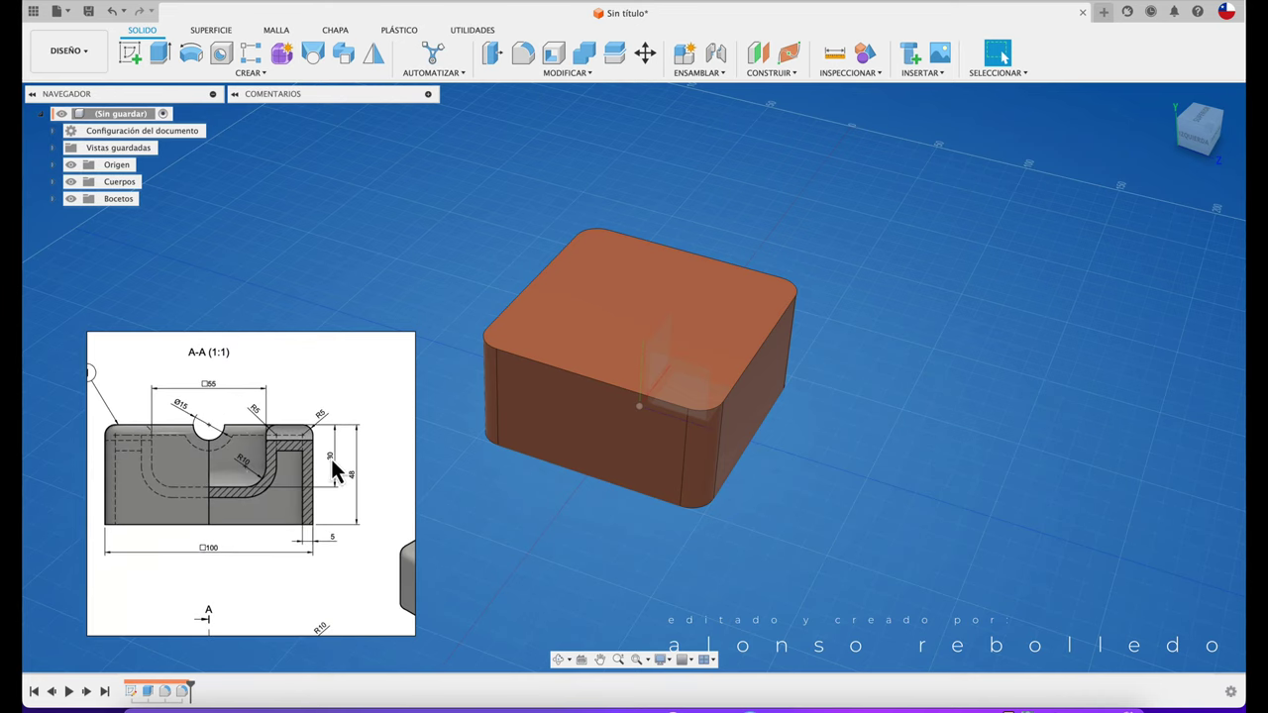
Start a sketch on the box's top face and draw a centre rectangle at the origin.
left_click(133, 62)
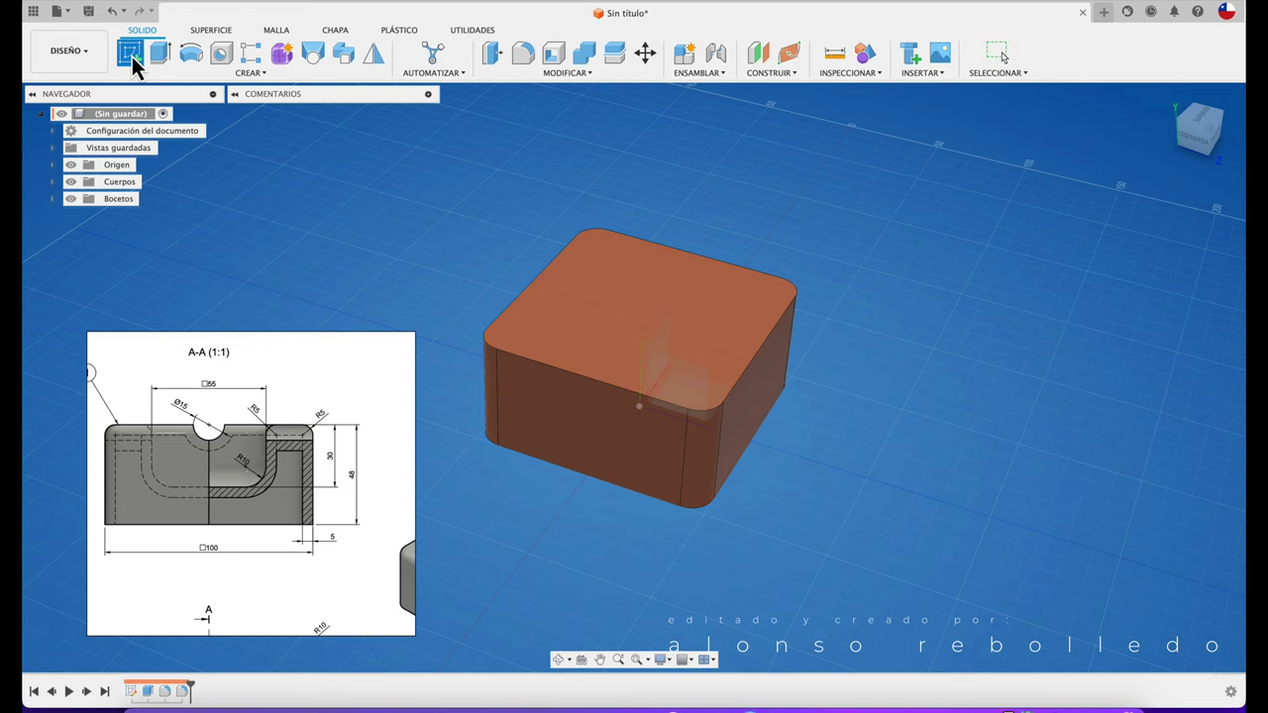
left_click(658, 284)
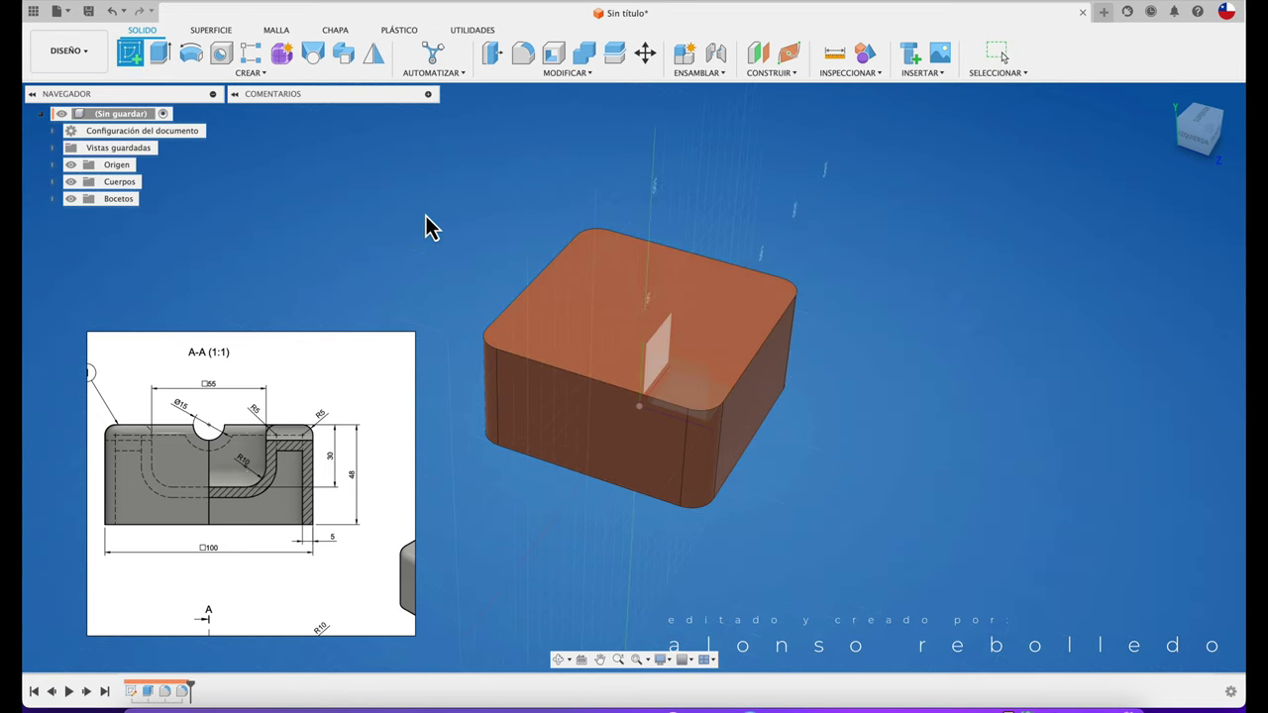
left_click(654, 288)
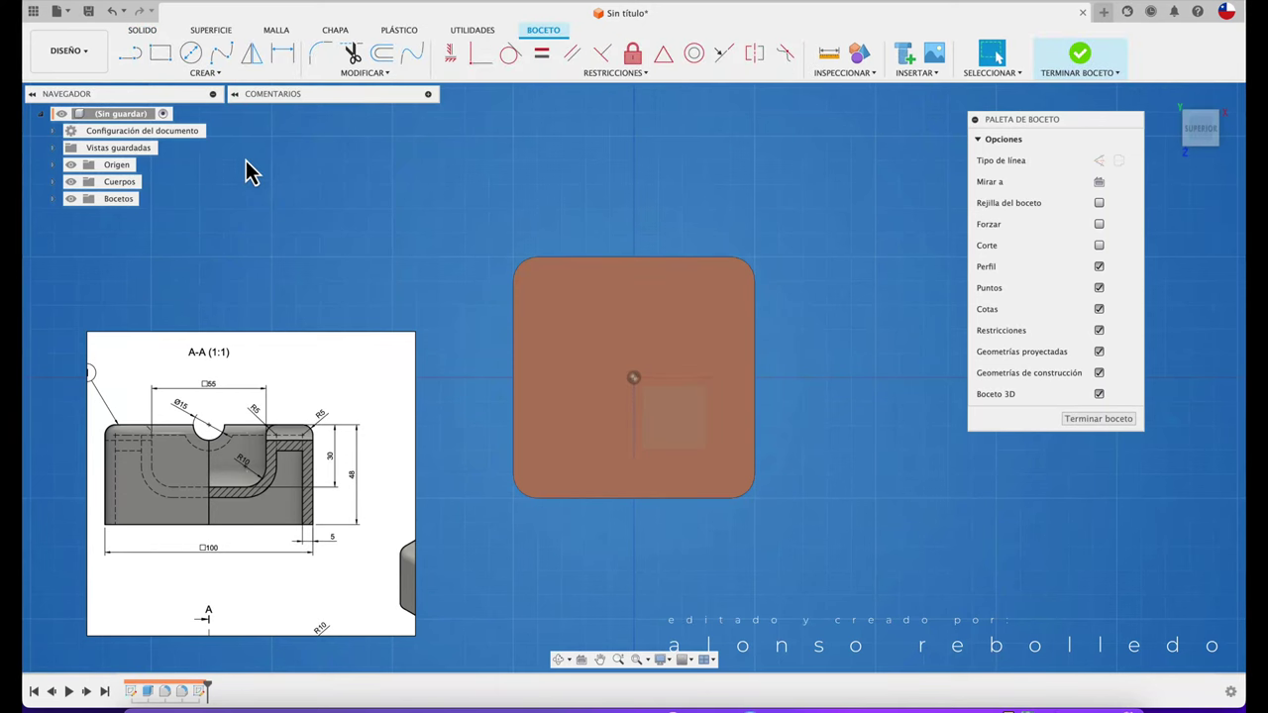
left_click(197, 76)
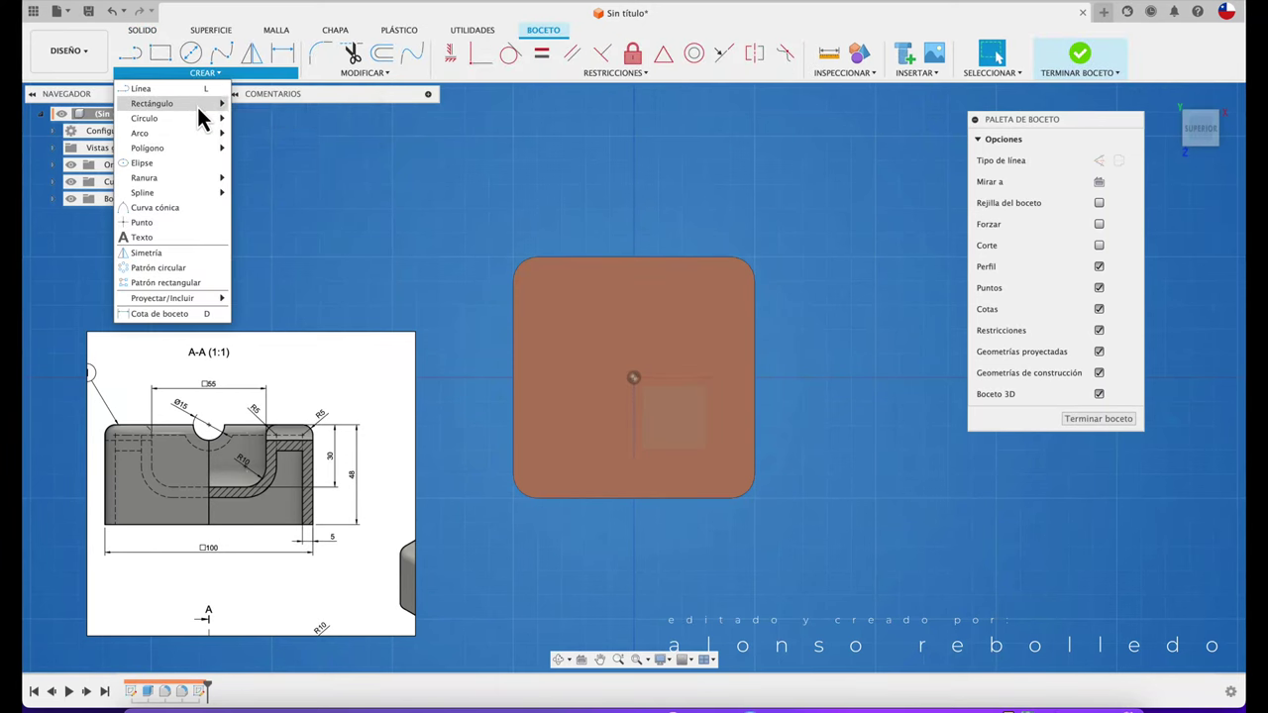
mouse_move(158, 103)
left_click(266, 131)
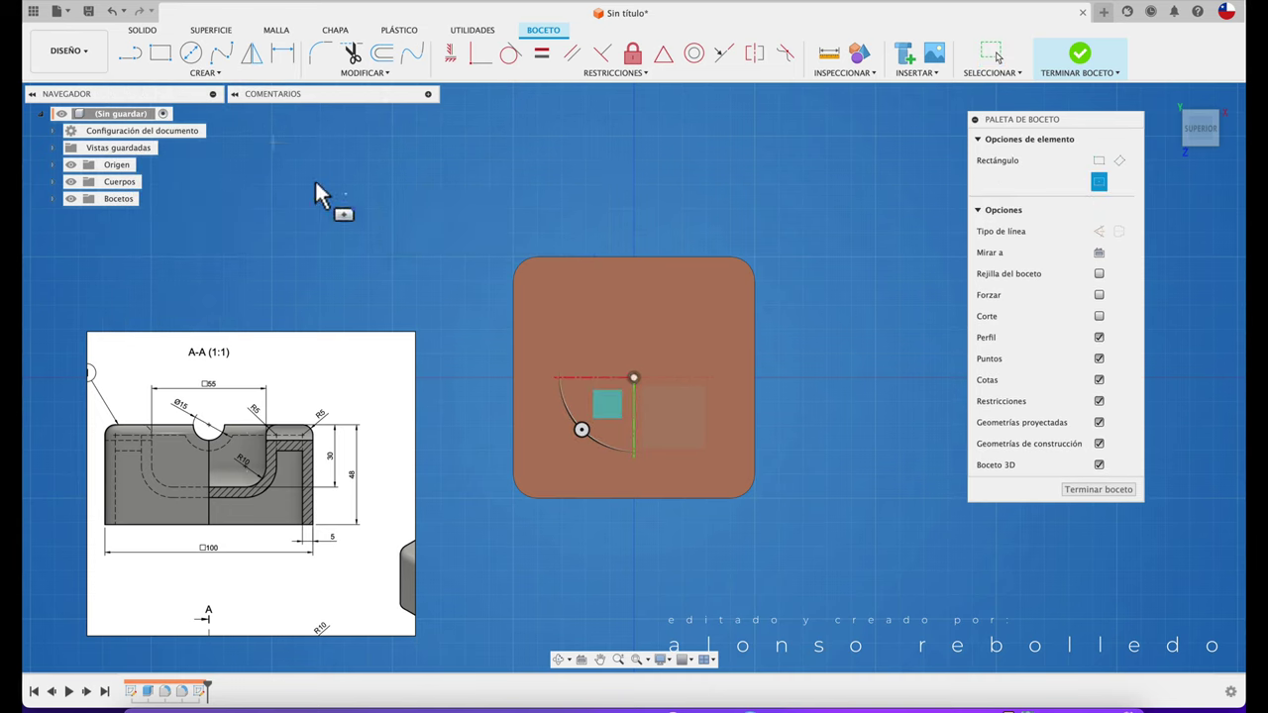
left_click(634, 377)
left_click(697, 440)
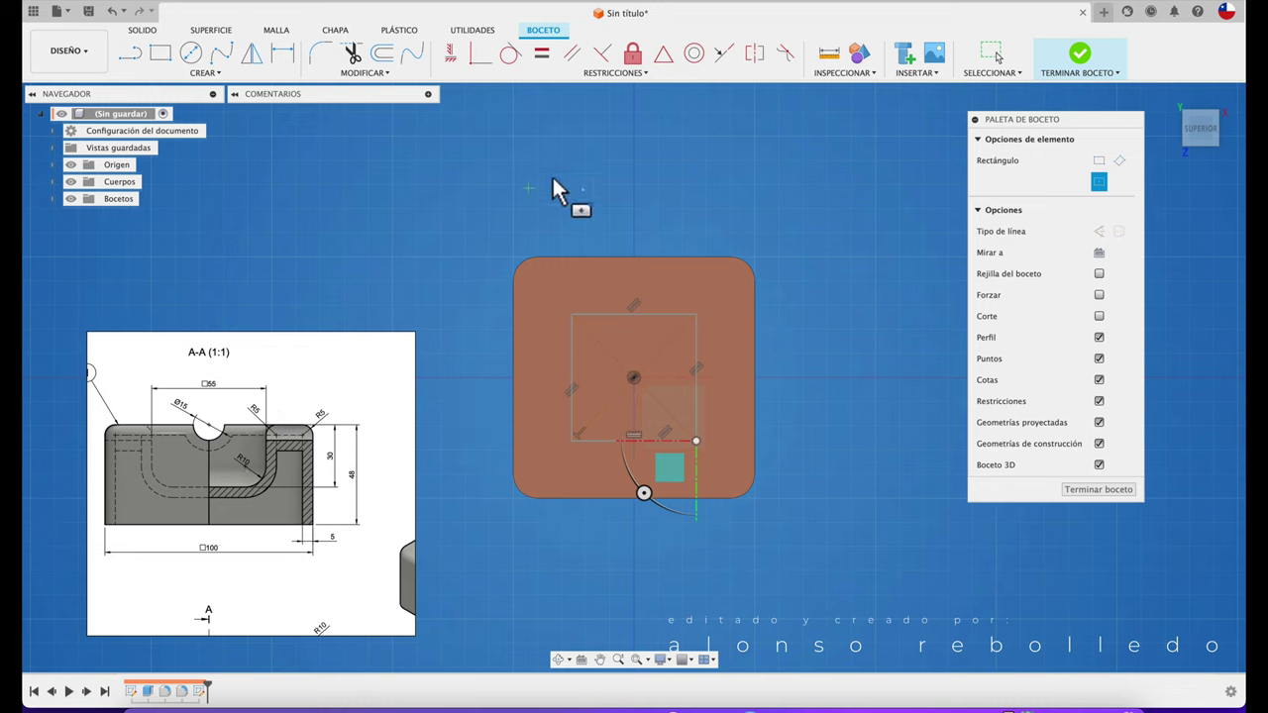
Dimension the rectangle's height to 55 mm and make its width equal the height.
key("d")
left_click(697, 396)
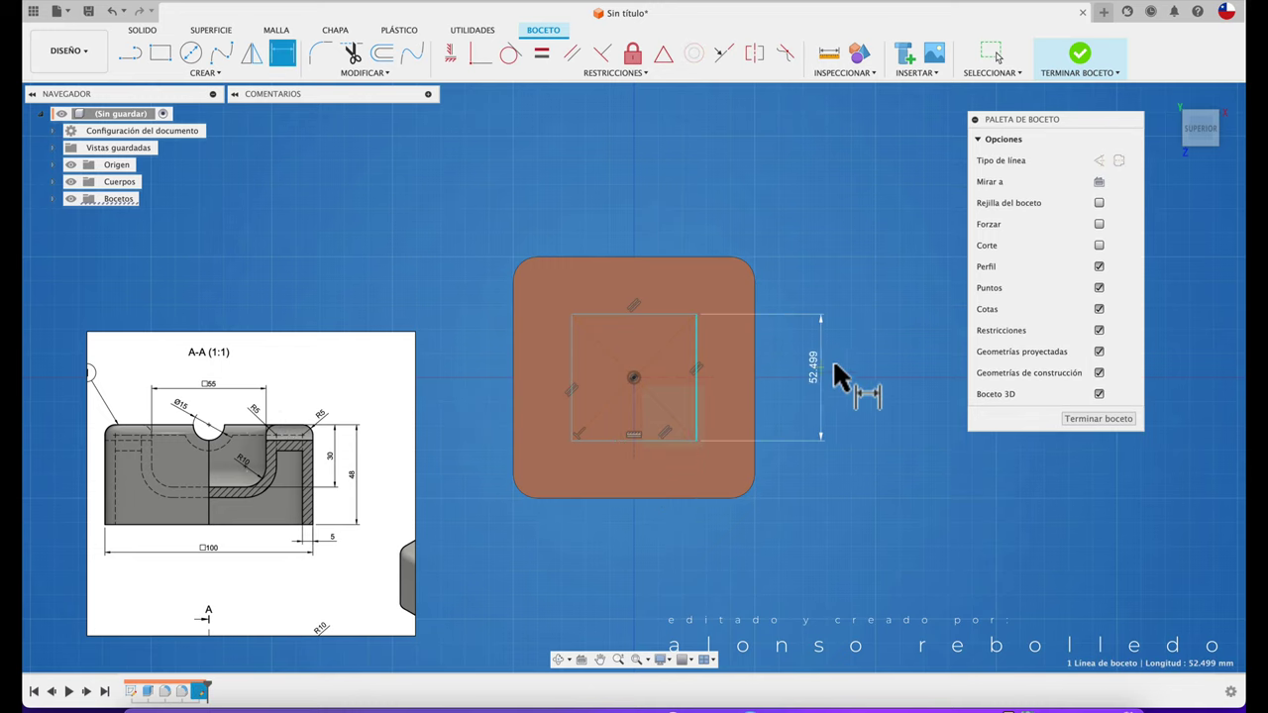
left_click(835, 363)
type("55")
key("Return")
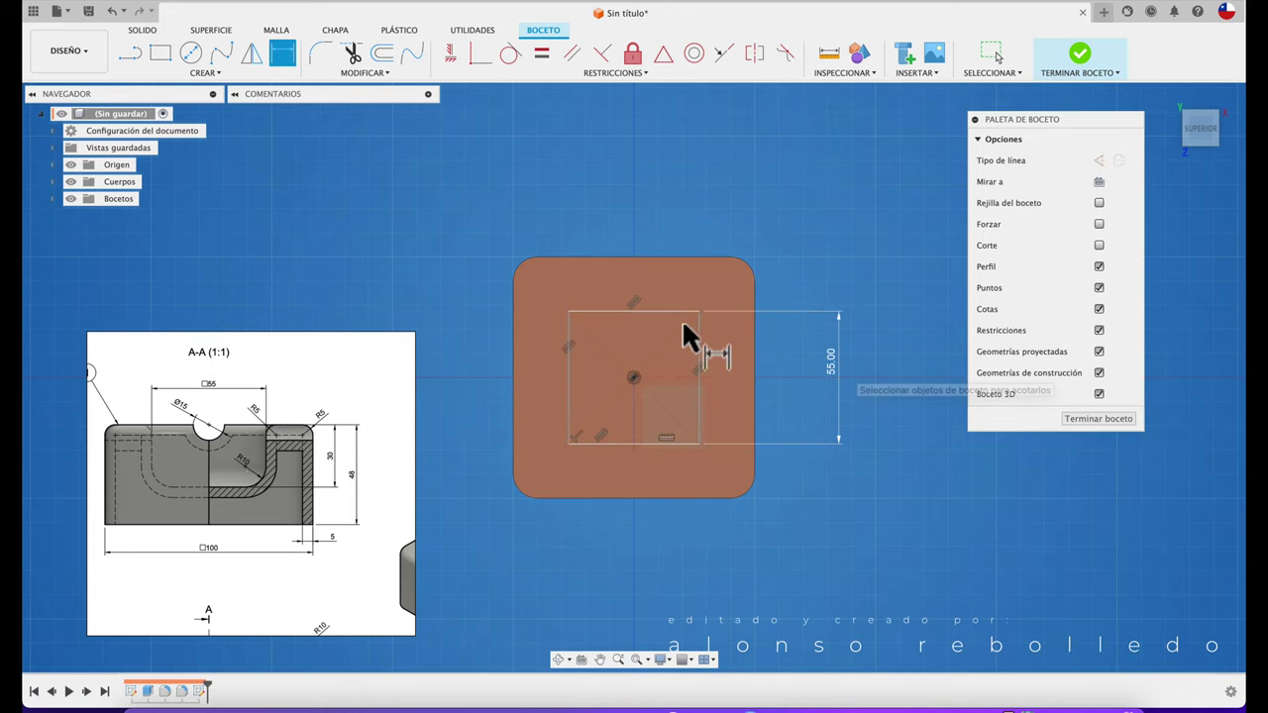
left_click(649, 313)
left_click(642, 227)
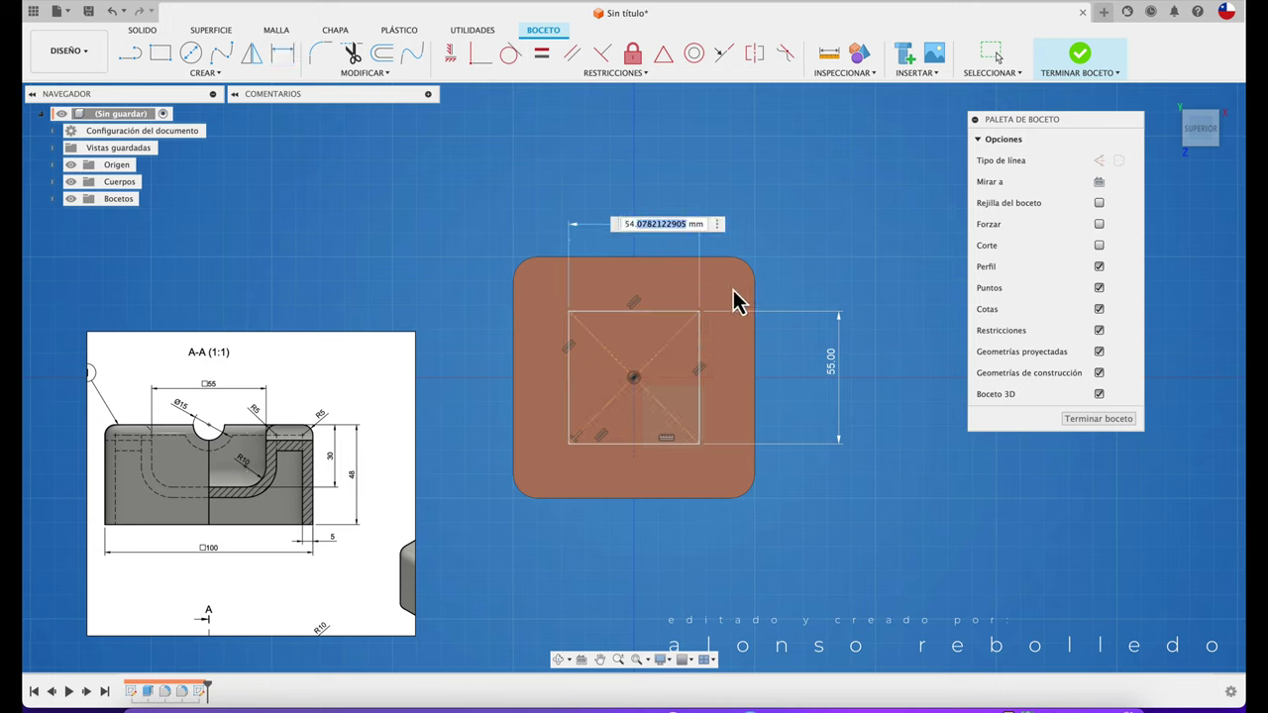
type("5")
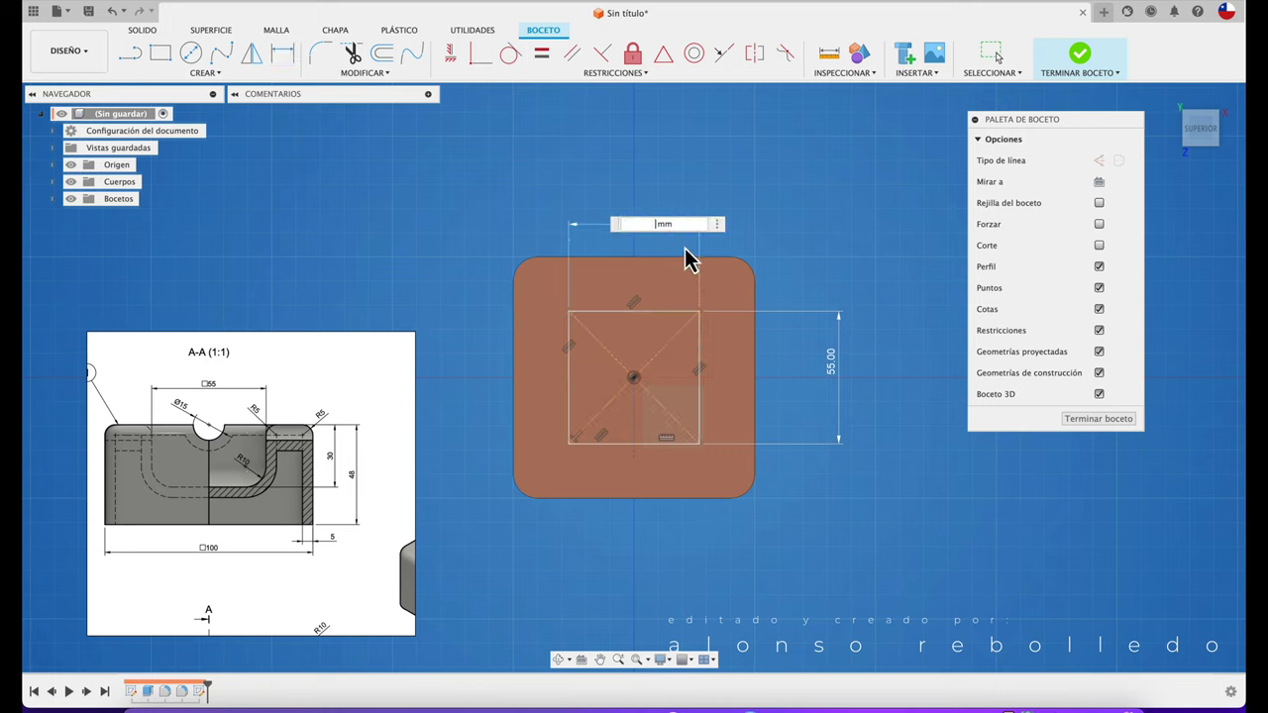
left_click(832, 380)
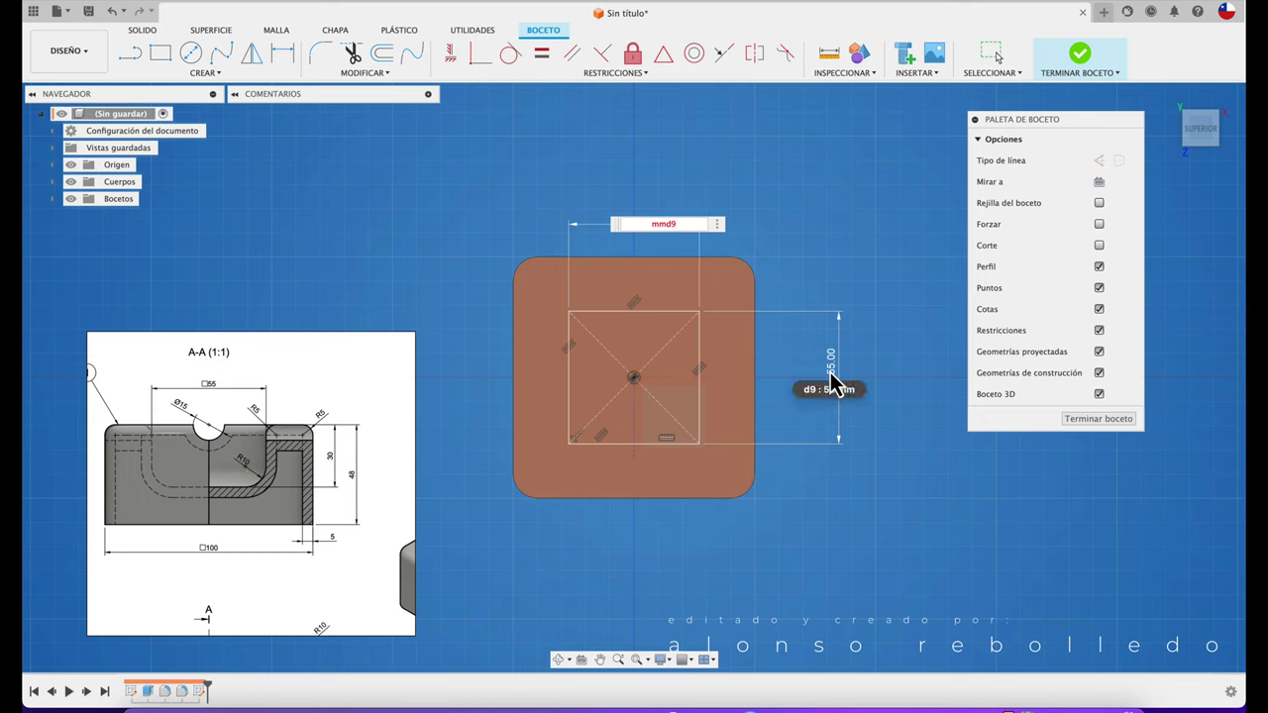
left_click(832, 380)
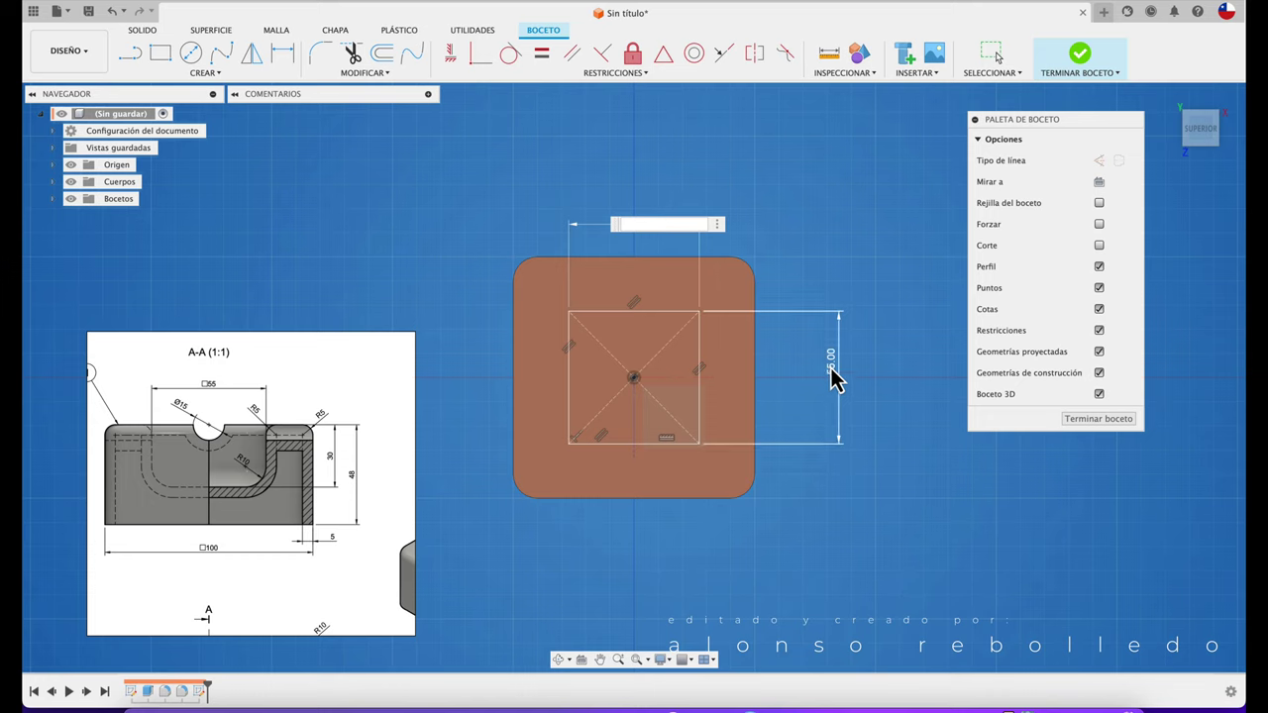
key("Return")
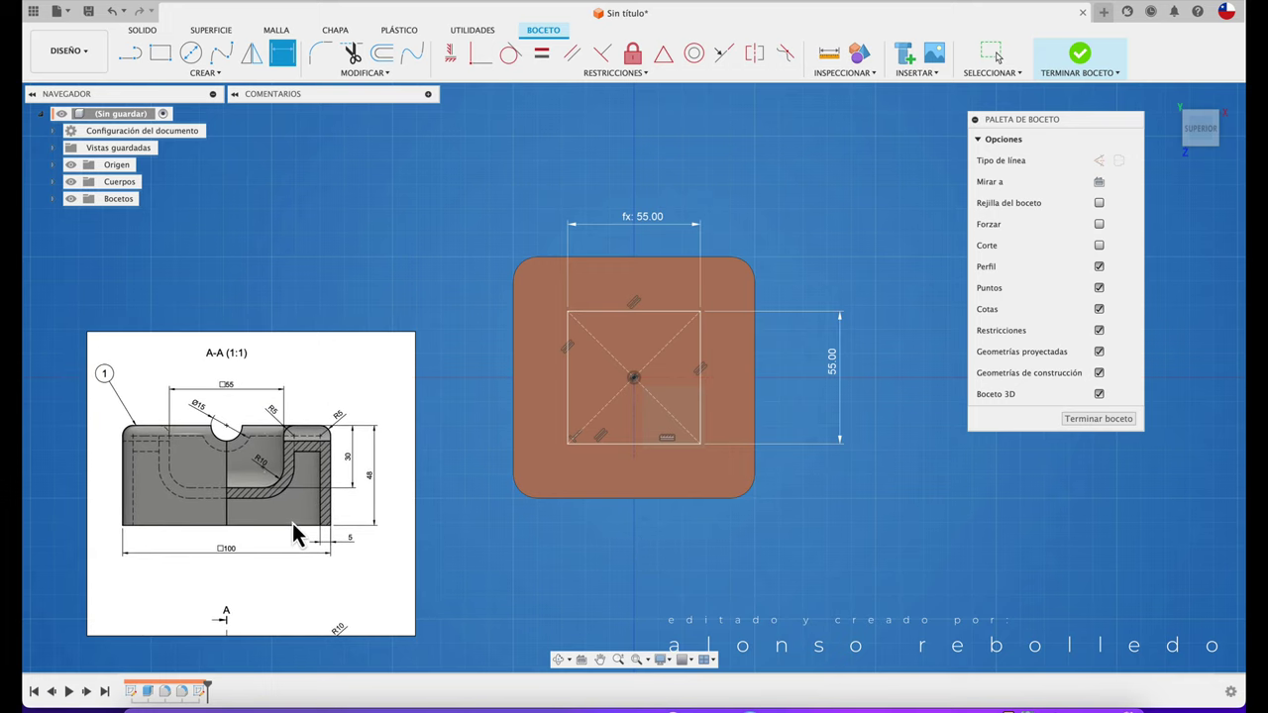
scroll(292, 523, "down", 2)
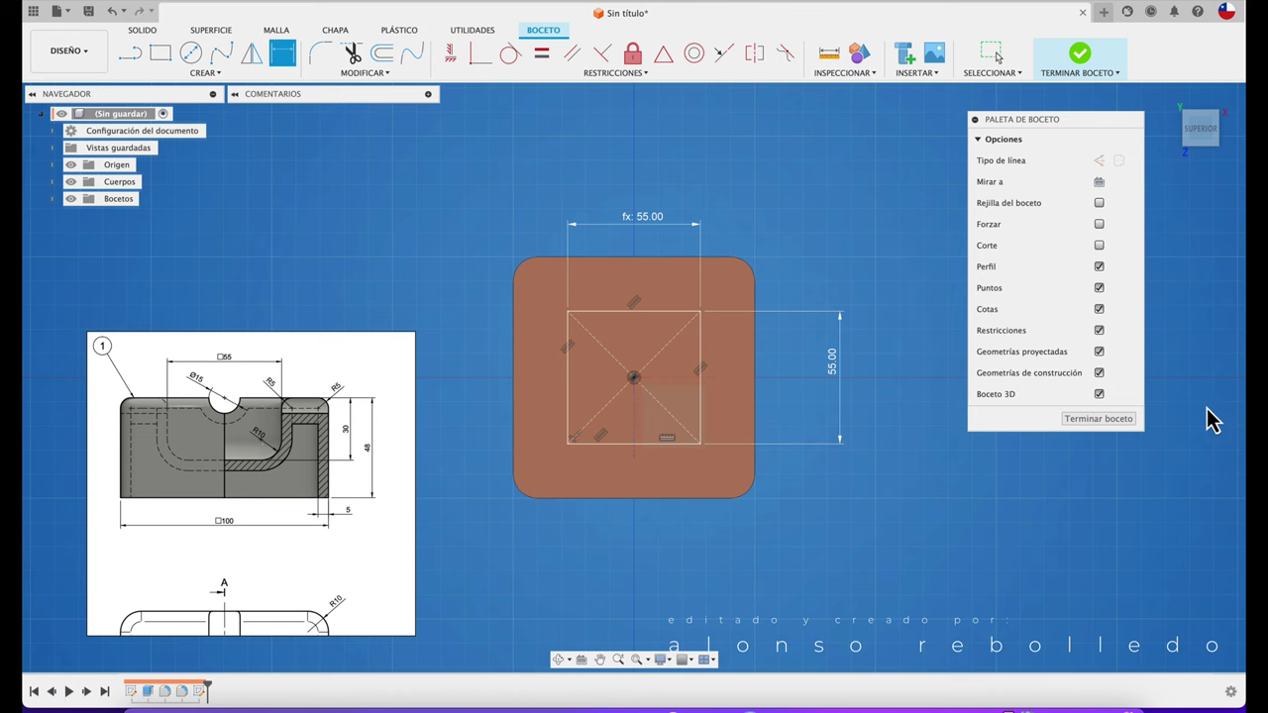
Finish the sketch and cut the 55 mm square 30 mm down into the box.
left_click(1130, 422)
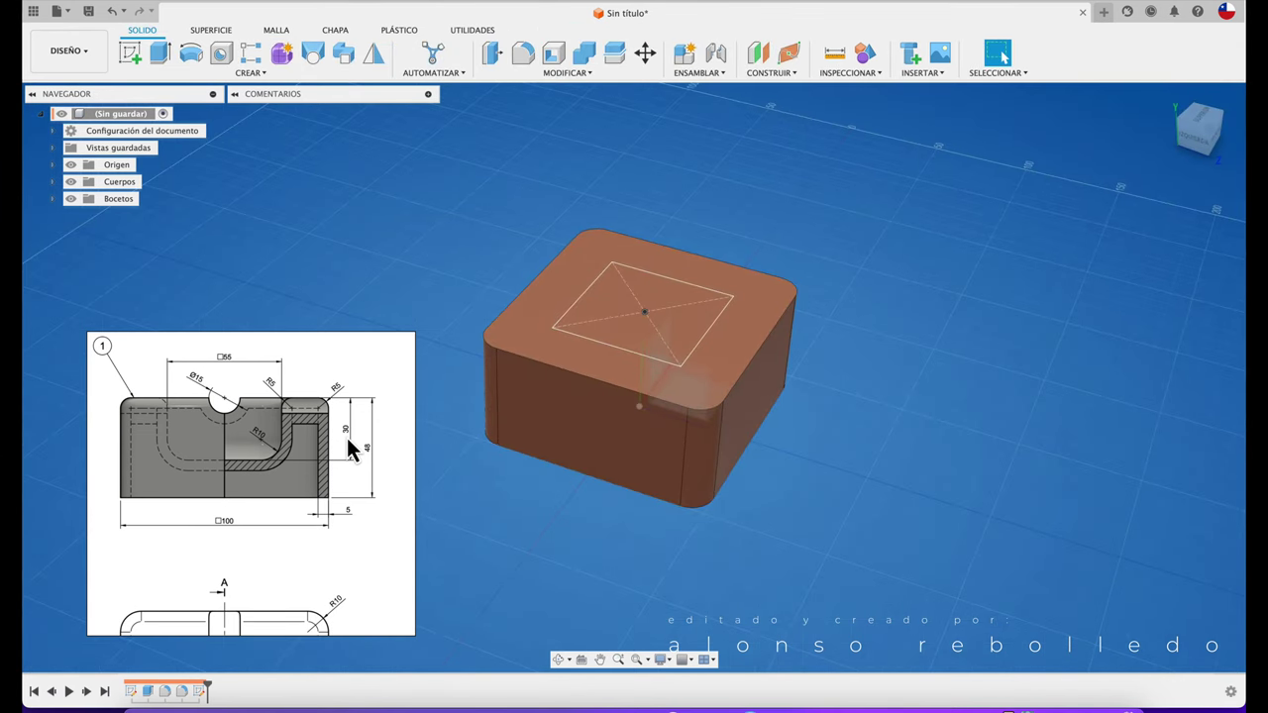
left_click(160, 54)
left_click(630, 317)
left_click_drag(639, 315, 642, 332)
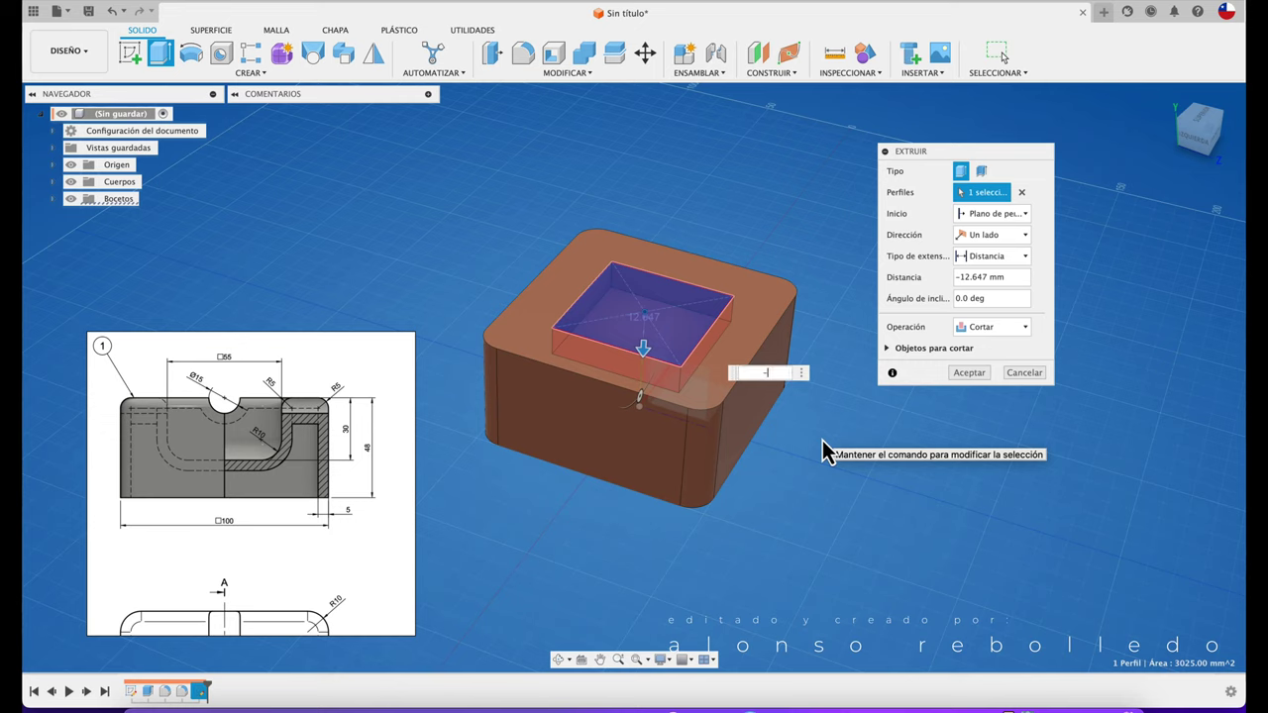
left_click(977, 376)
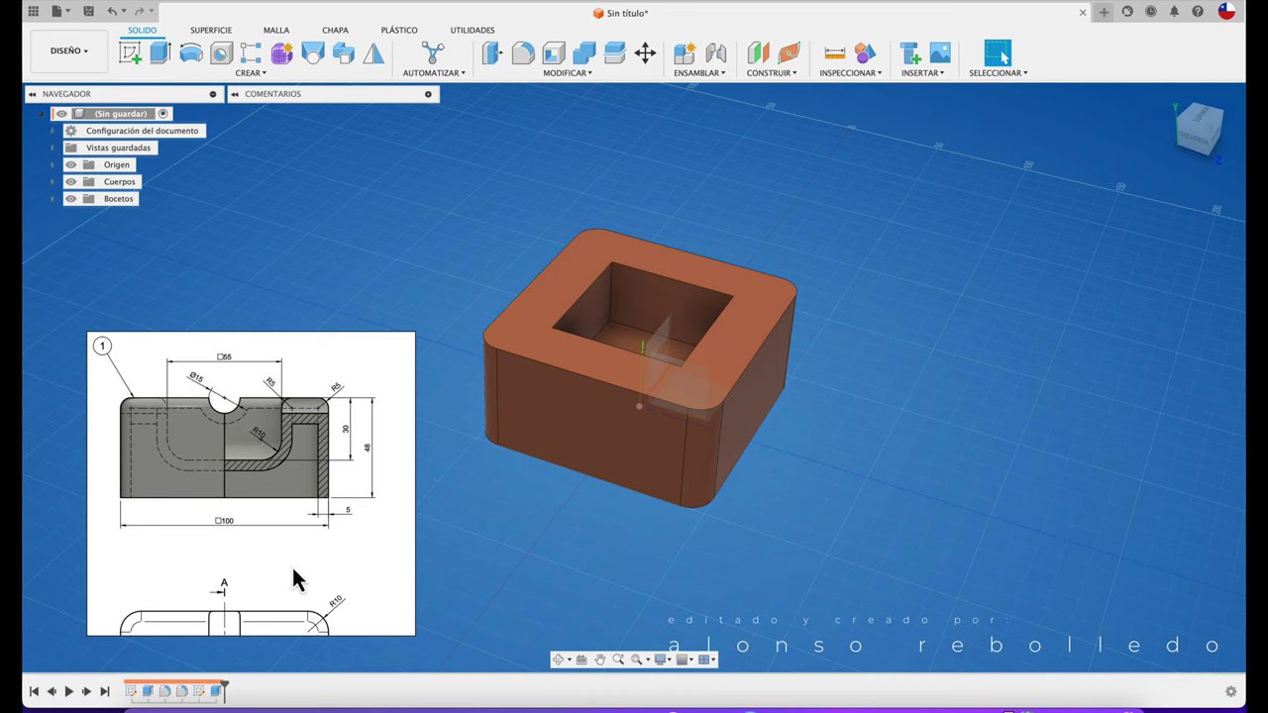
mouse_move(297, 581)
left_mouse_down()
mouse_move(302, 392)
mouse_move(284, 572)
left_mouse_up()
scroll(302, 505, "down", 2)
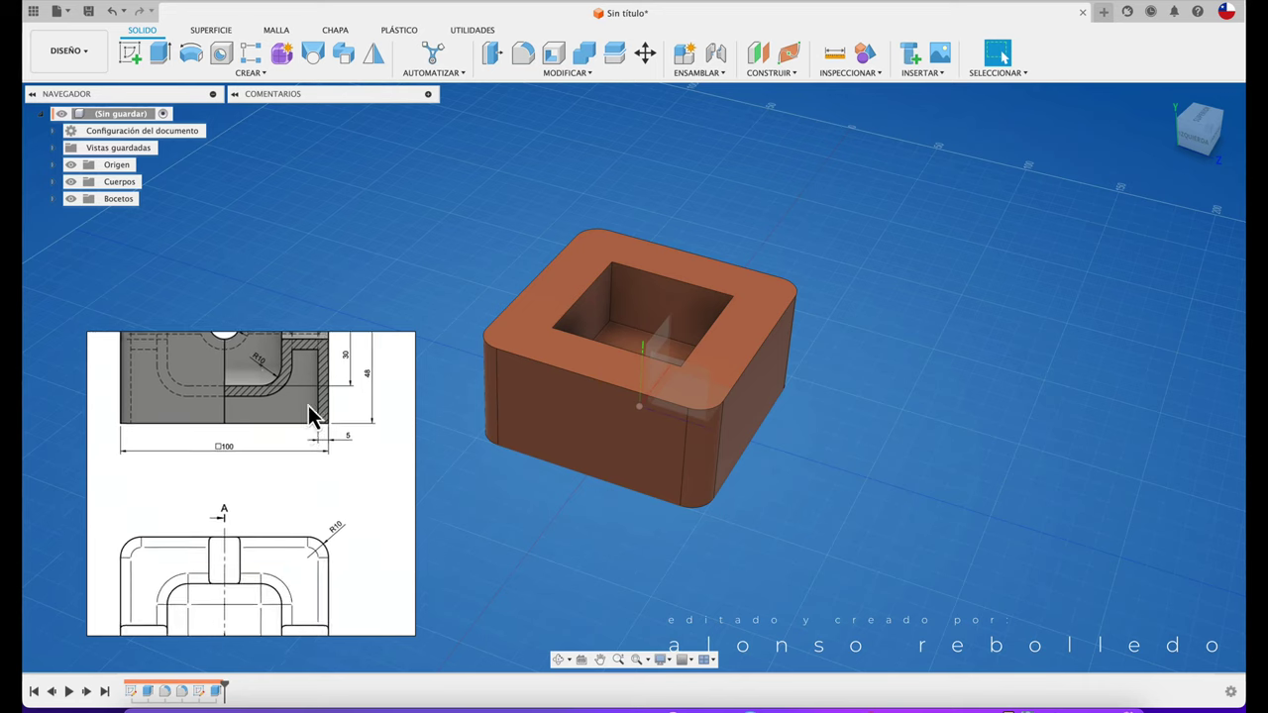
scroll(311, 413, "down", 2)
scroll(317, 430, "down", 5)
scroll(320, 390, "up", 2)
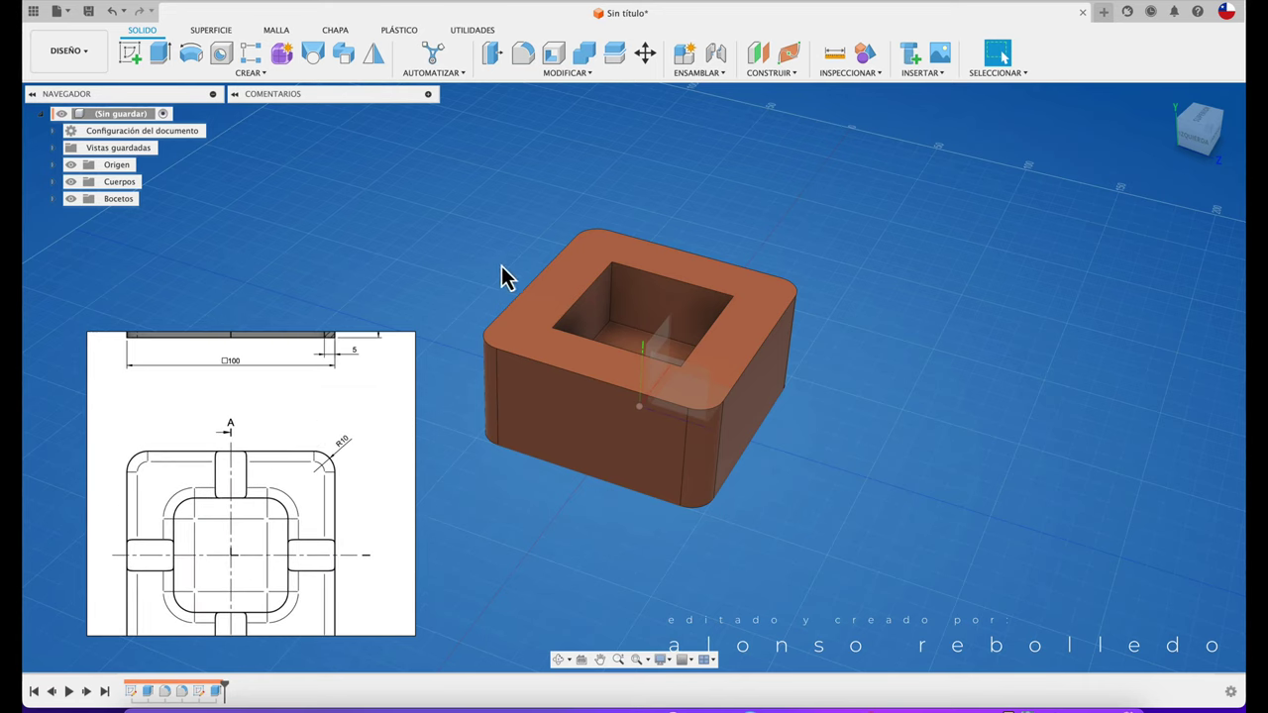
left_click_drag(359, 414, 342, 512)
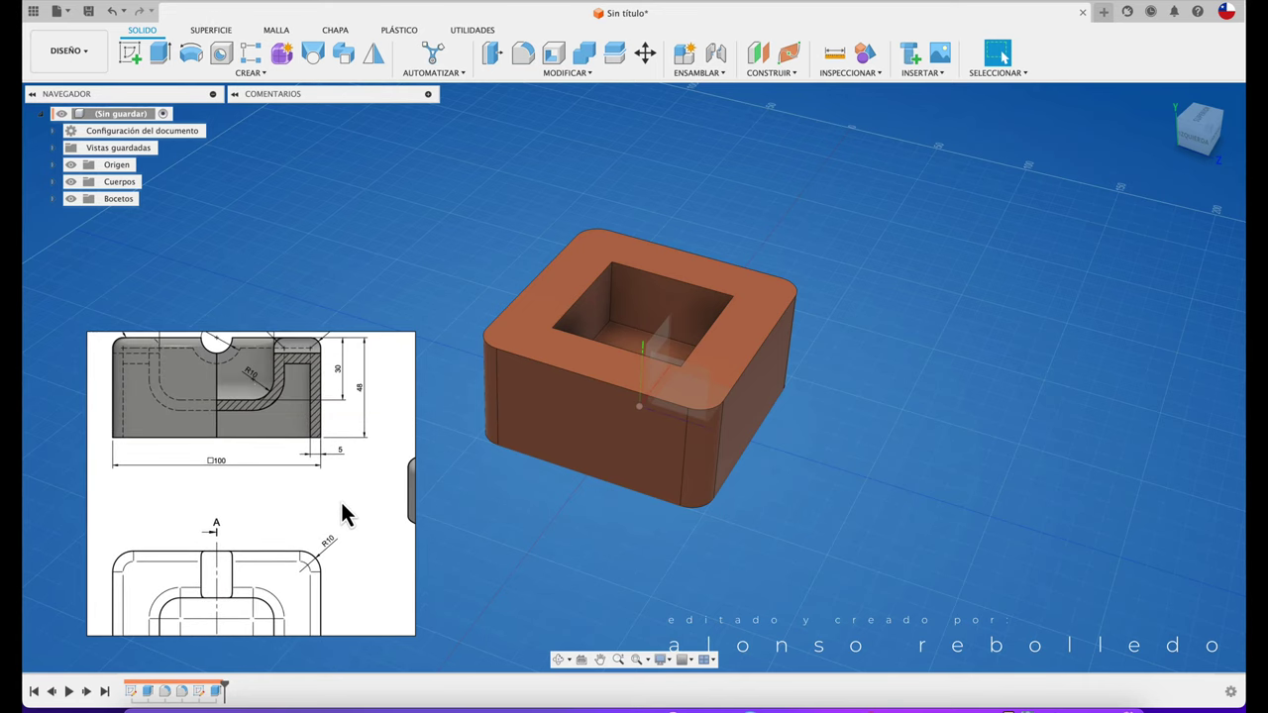
scroll(699, 247, "up", 3)
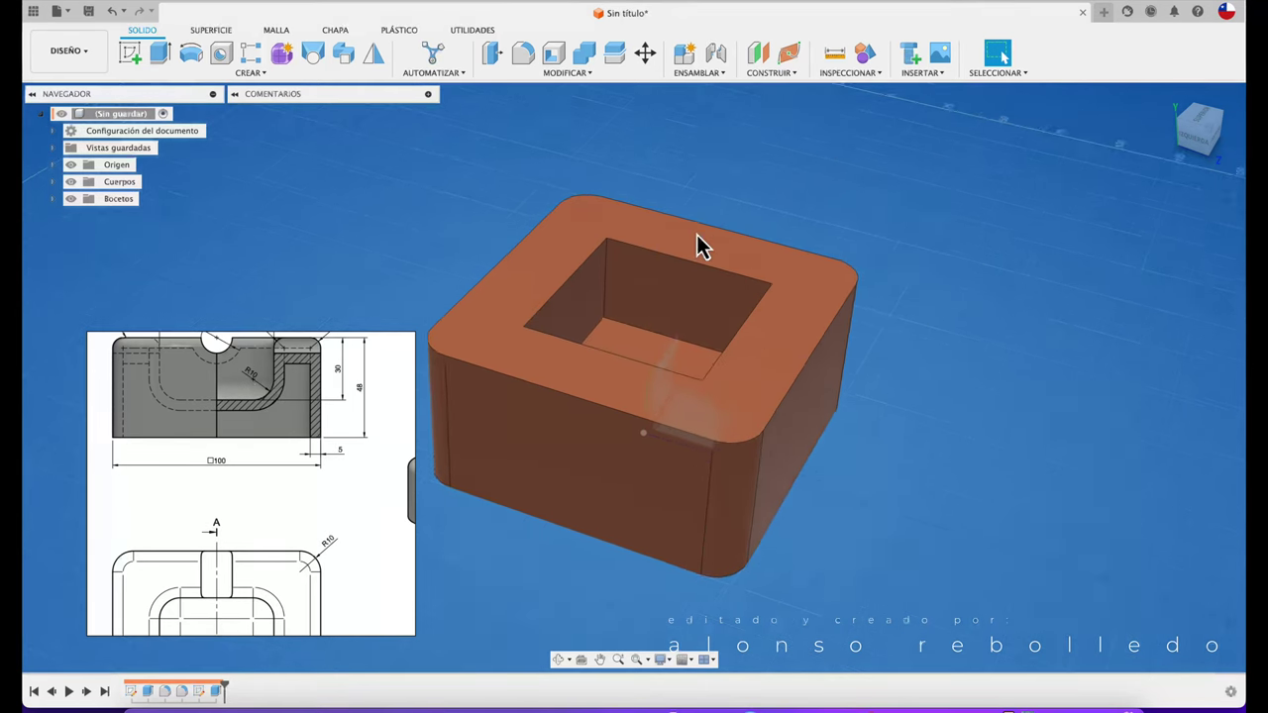
scroll(699, 247, "up", 2)
Try a fillet of about 5.9 mm on one inner pocket edge, then cancel it.
left_click(522, 53)
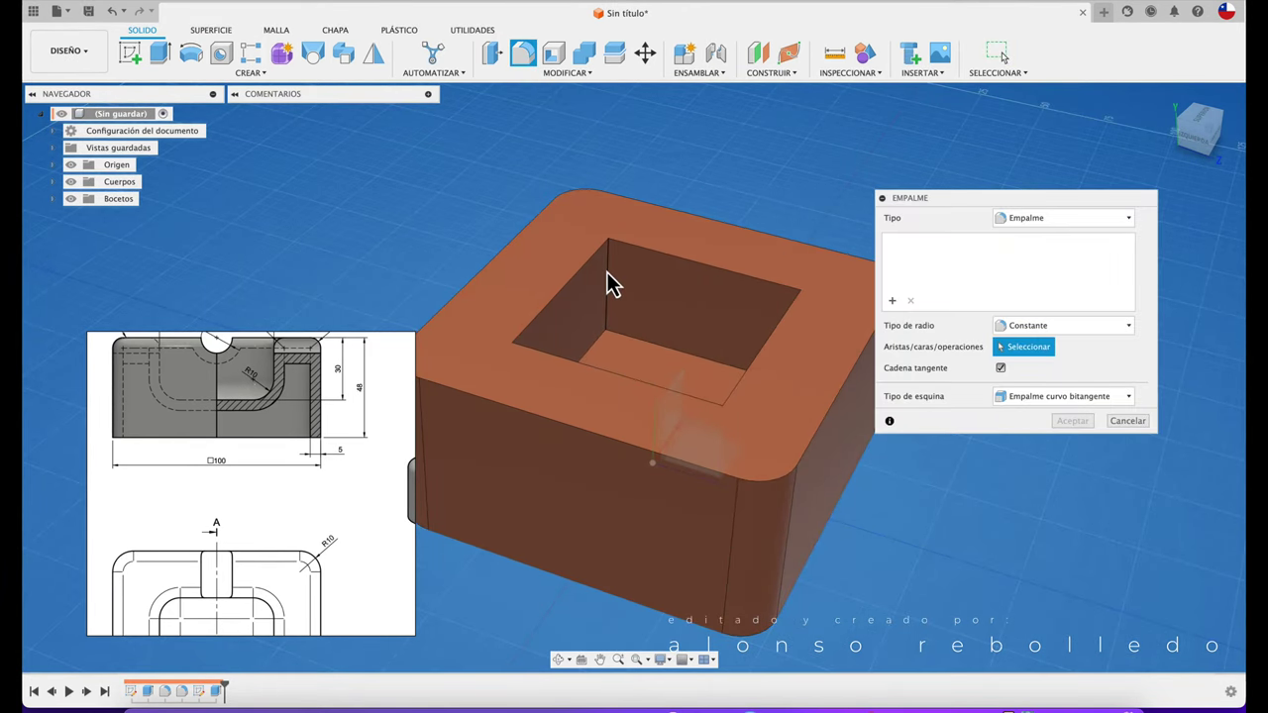
left_click(607, 275)
mouse_move(607, 274)
middle_mouse_down("shift")
mouse_move(616, 292)
mouse_move(674, 298)
mouse_move(657, 307)
mouse_move(748, 317)
middle_mouse_up("shift")
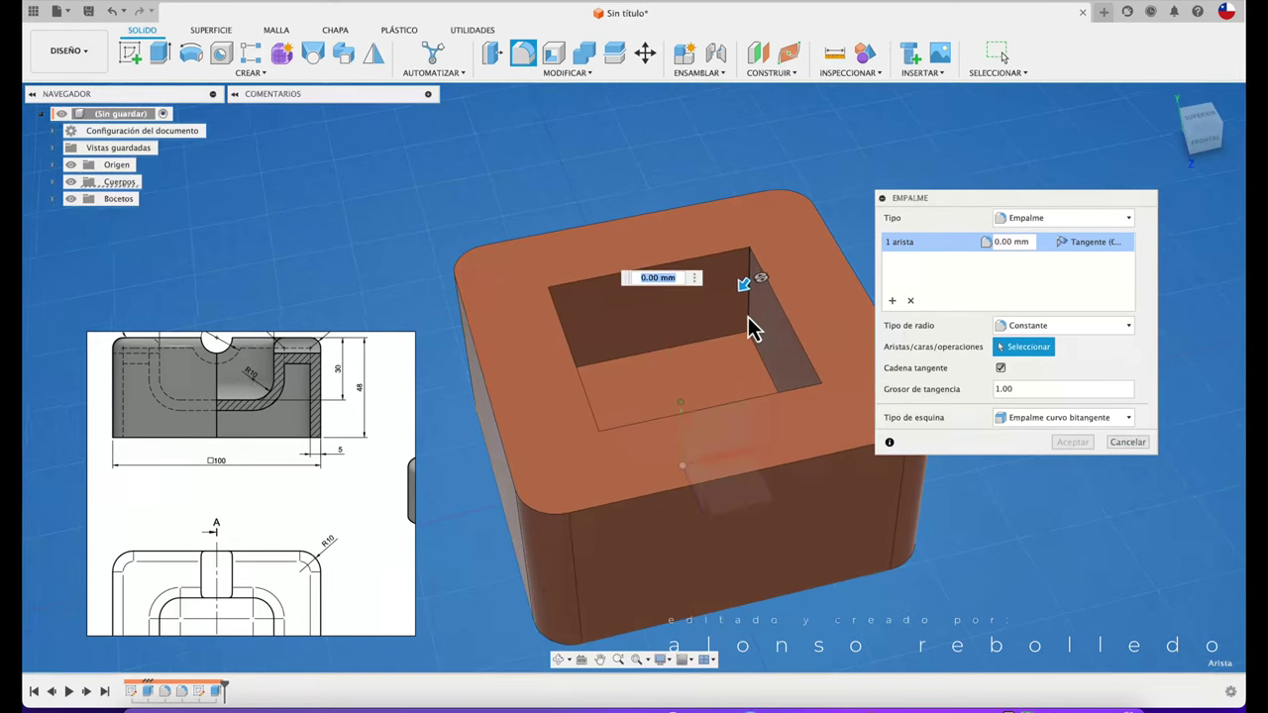
left_click_drag(747, 295, 744, 285)
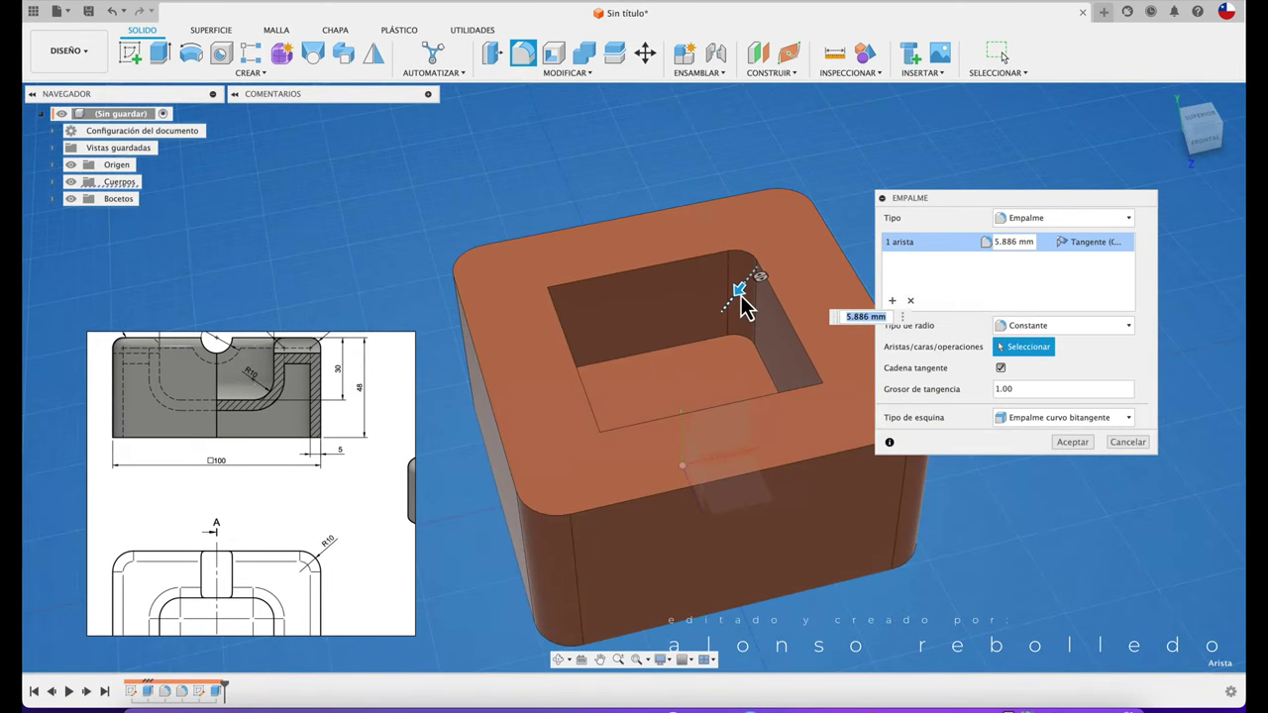
mouse_move(644, 355)
middle_mouse_down("shift")
mouse_move(660, 363)
mouse_move(609, 337)
middle_mouse_up("shift")
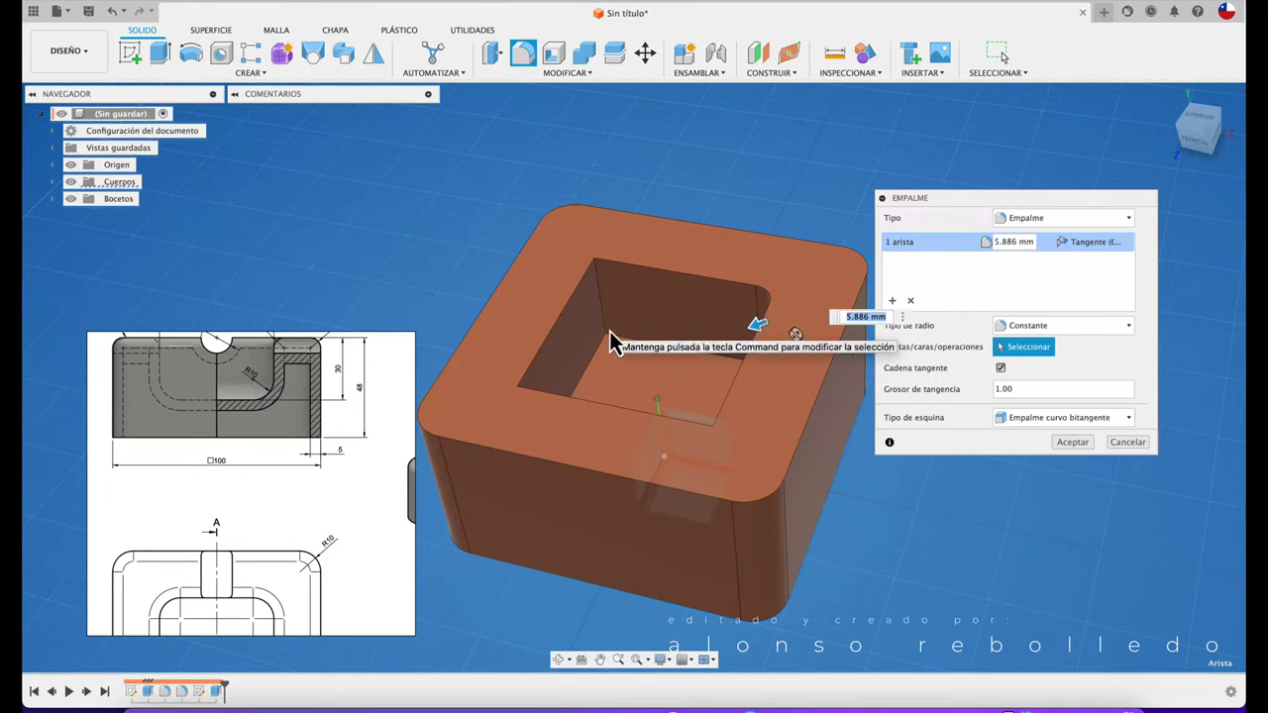
left_click(1129, 441)
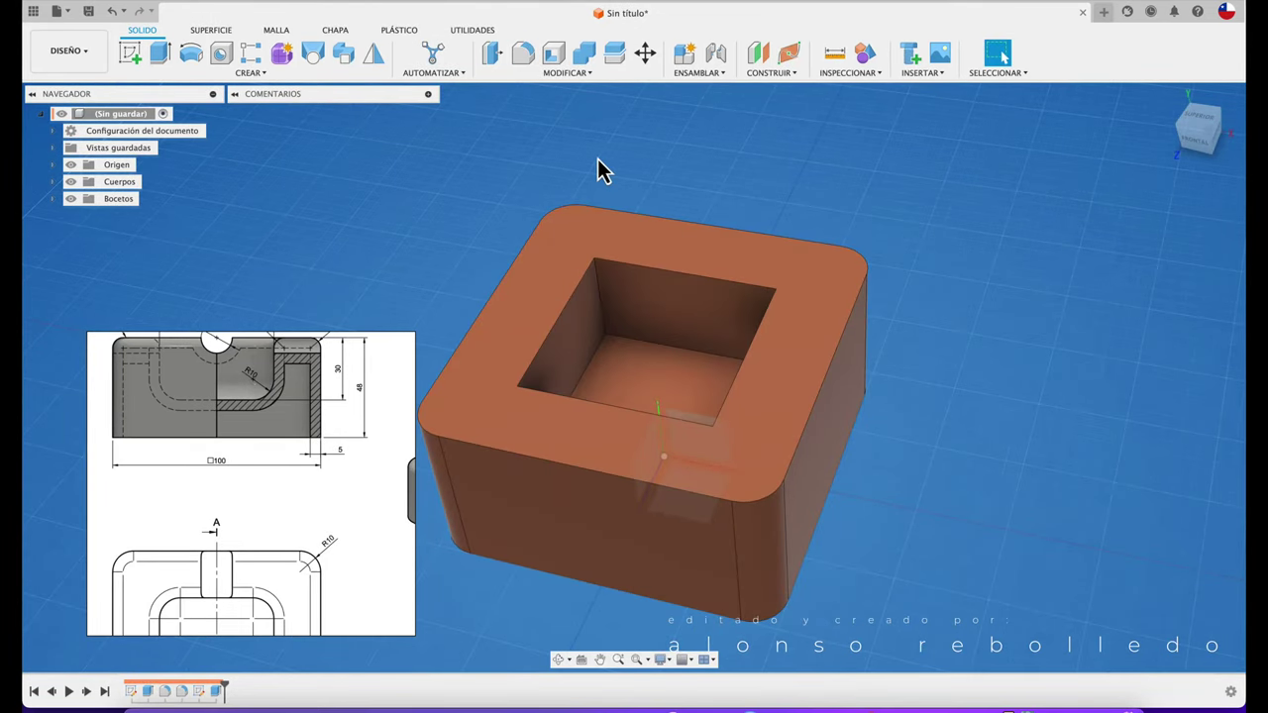
Fillet the pocket's four vertical inner corner edges with a 10 mm radius.
left_click(523, 53)
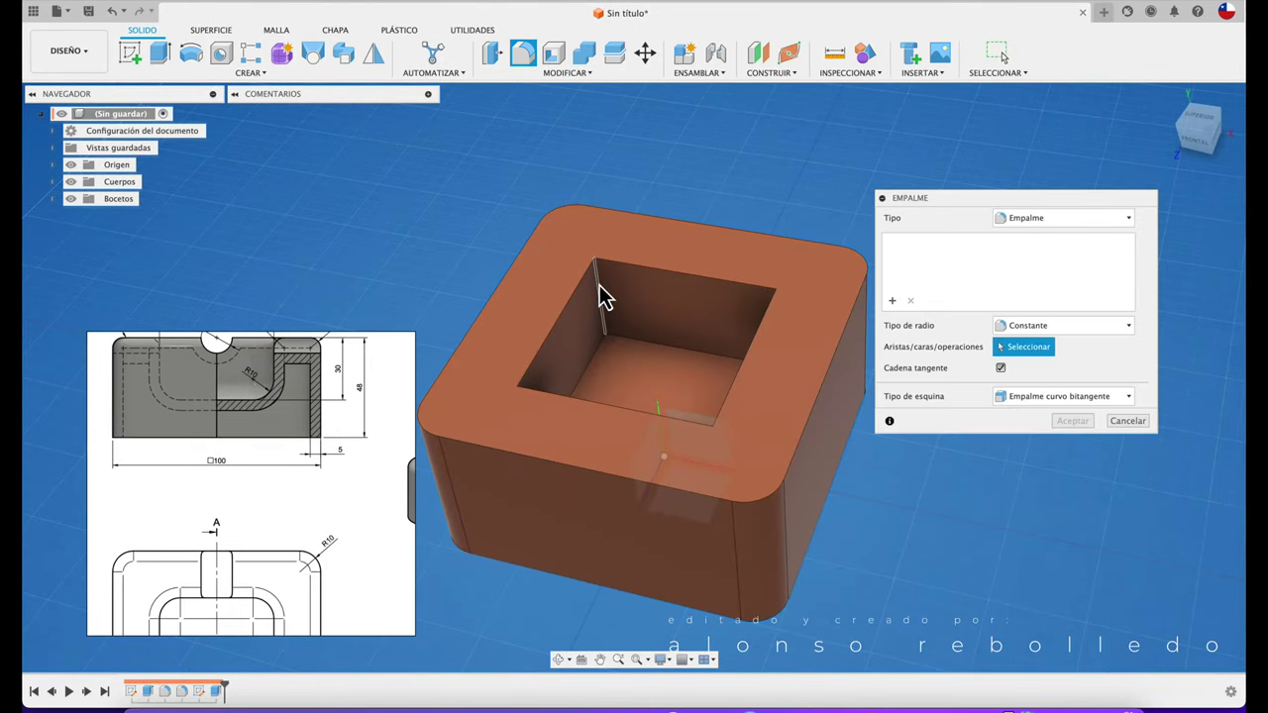
left_click(599, 286)
left_click(599, 287)
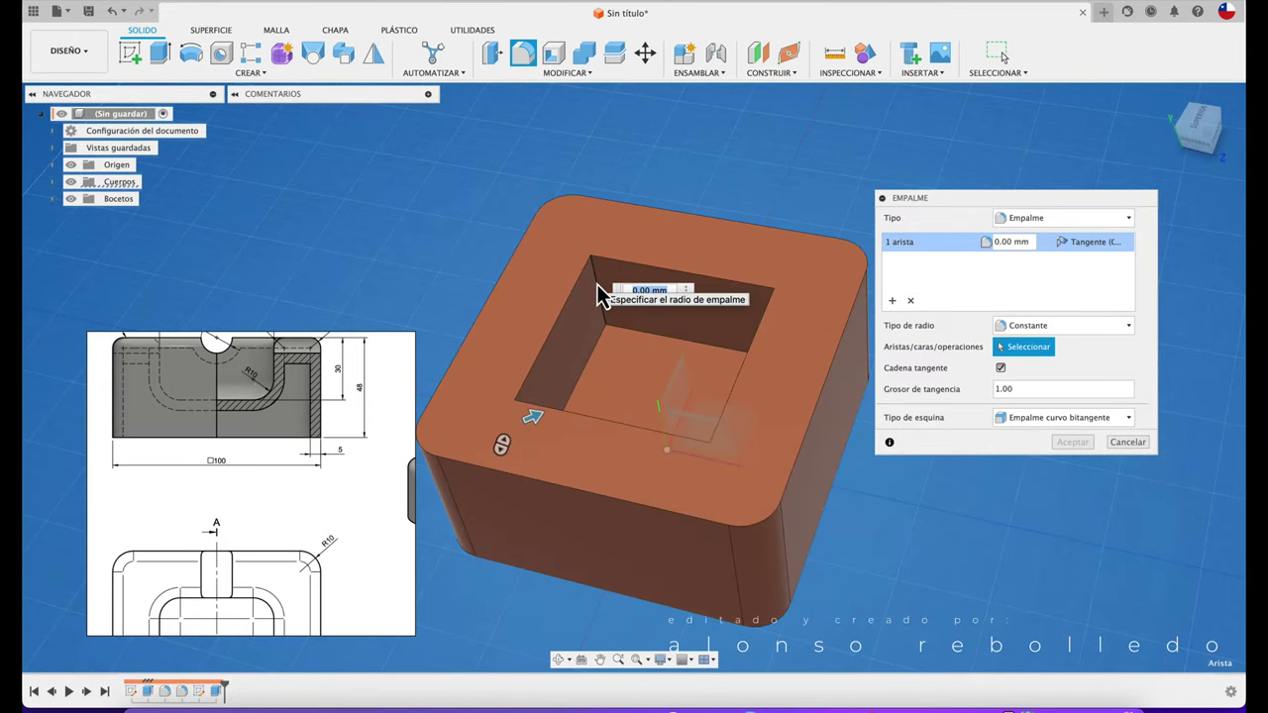
middle_click_drag(602, 294, 623, 294, "shift")
left_click(624, 298)
left_click(626, 300)
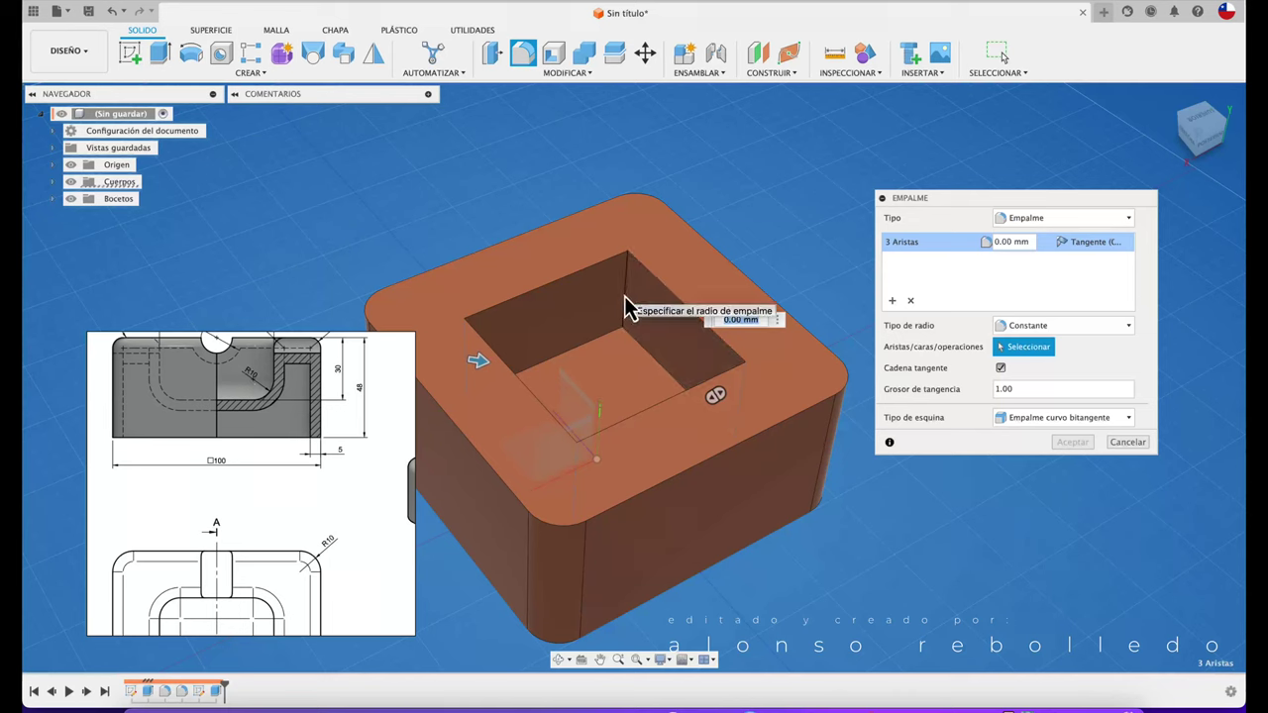
left_click(626, 303)
type("10")
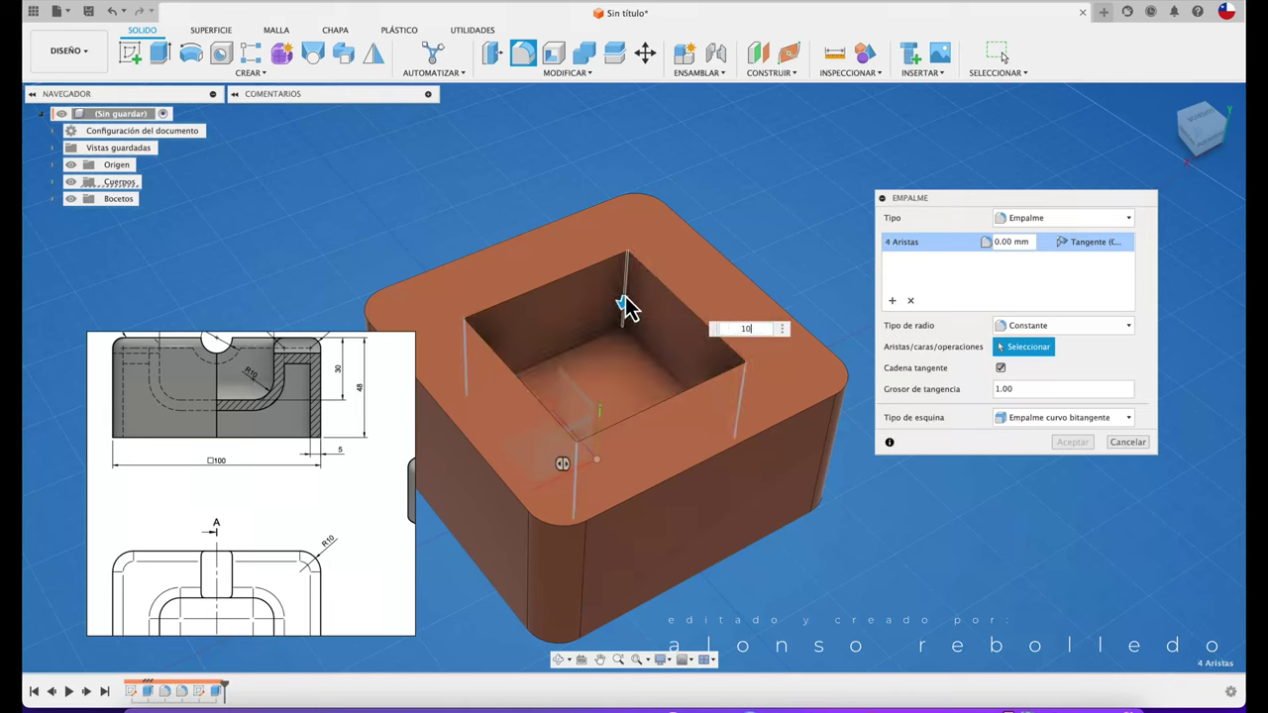
key("Return")
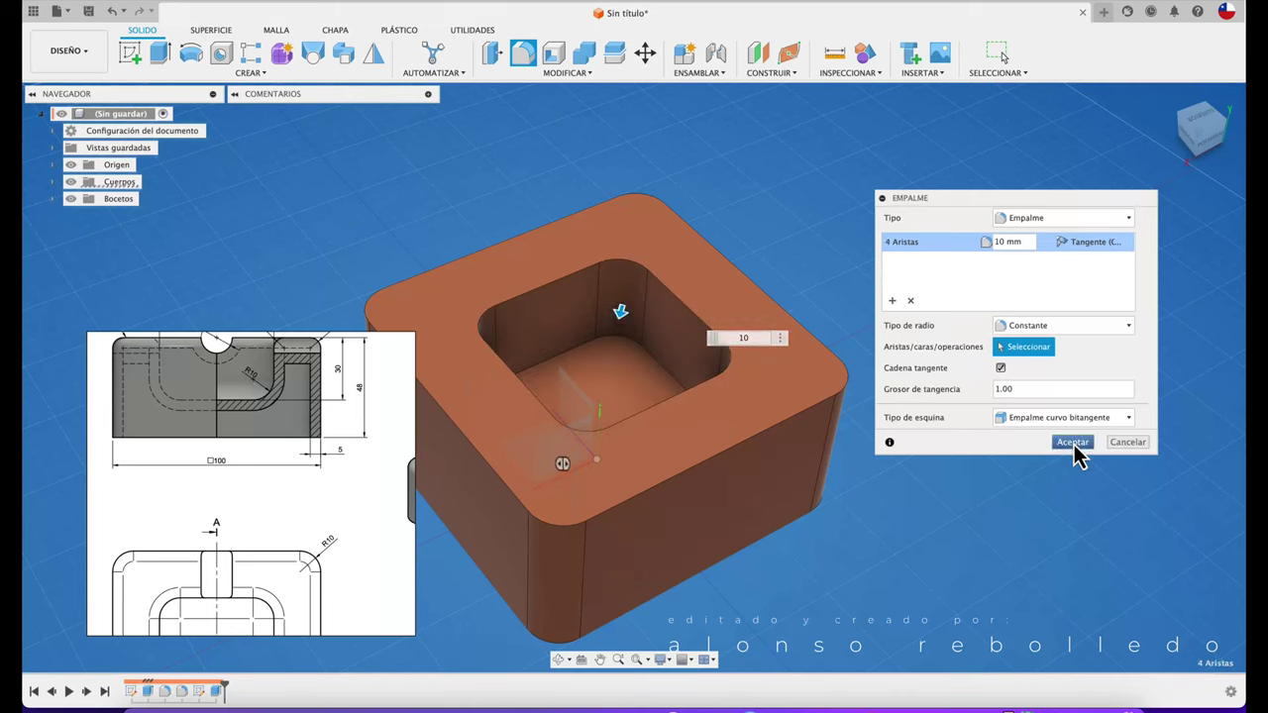
left_click(1072, 442)
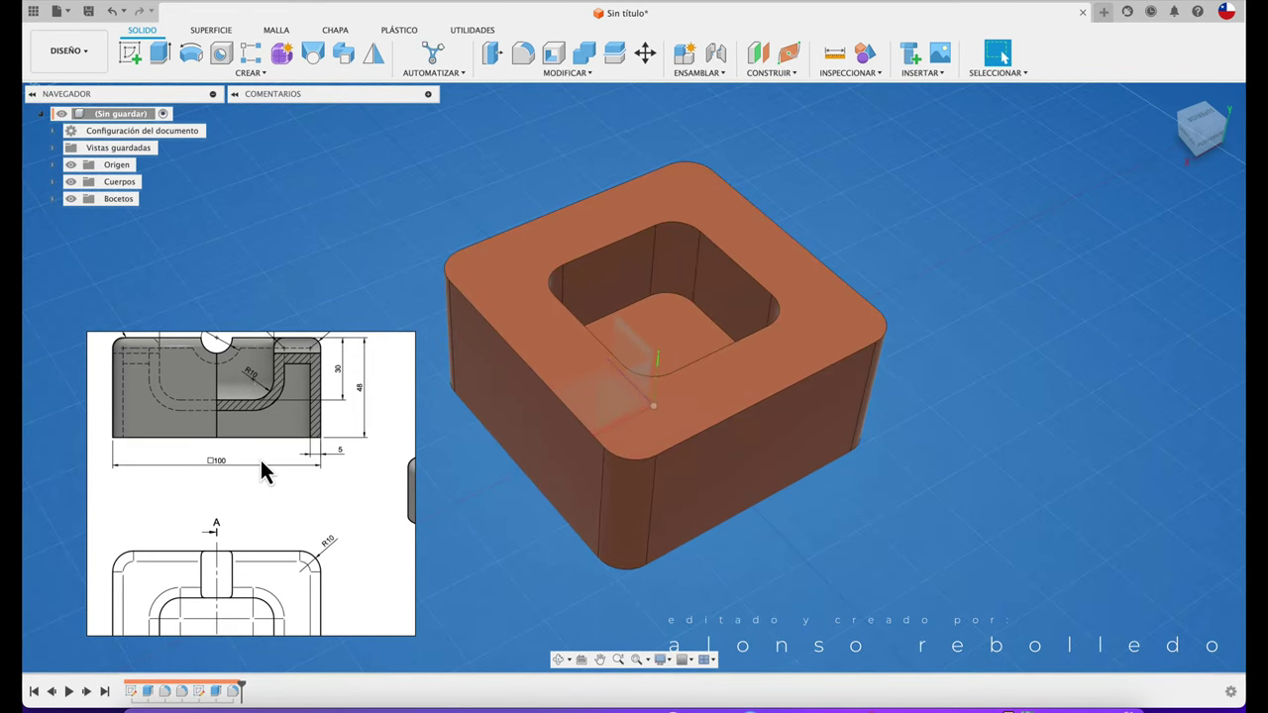
scroll(264, 471, "up", 3)
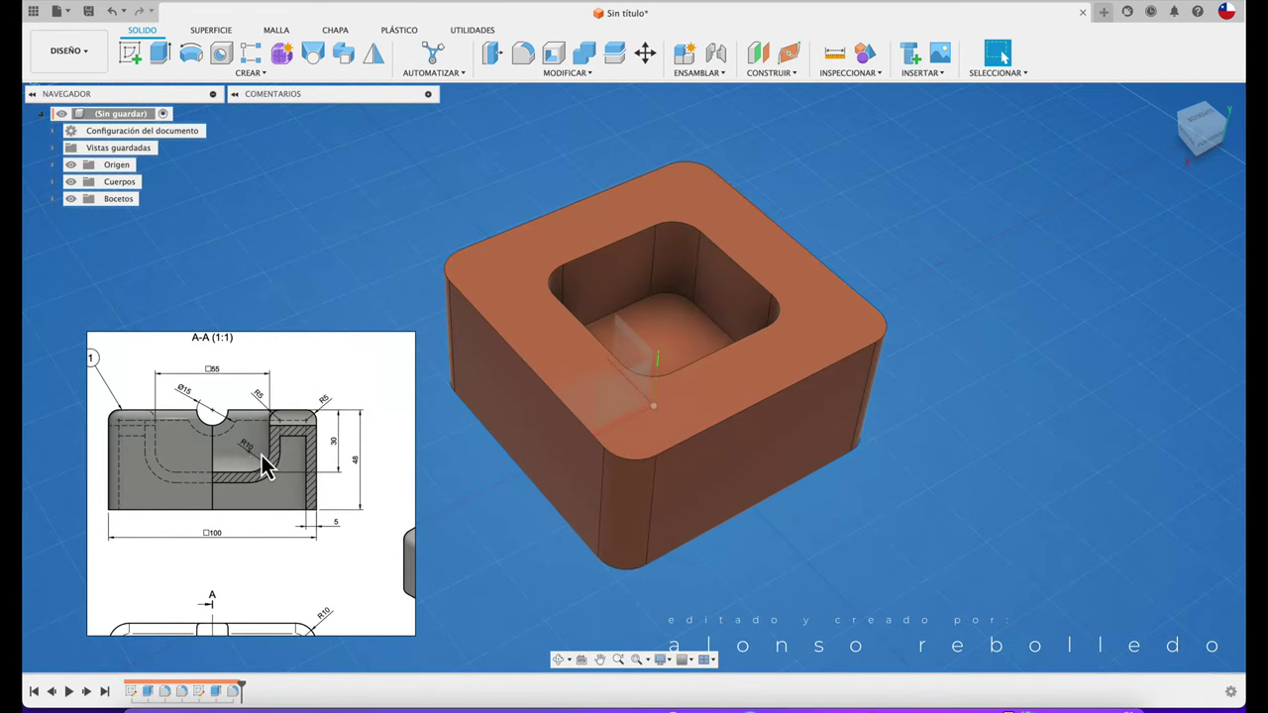
Fillet the pocket's bottom face into its walls with a 10 mm radius.
left_click(523, 52)
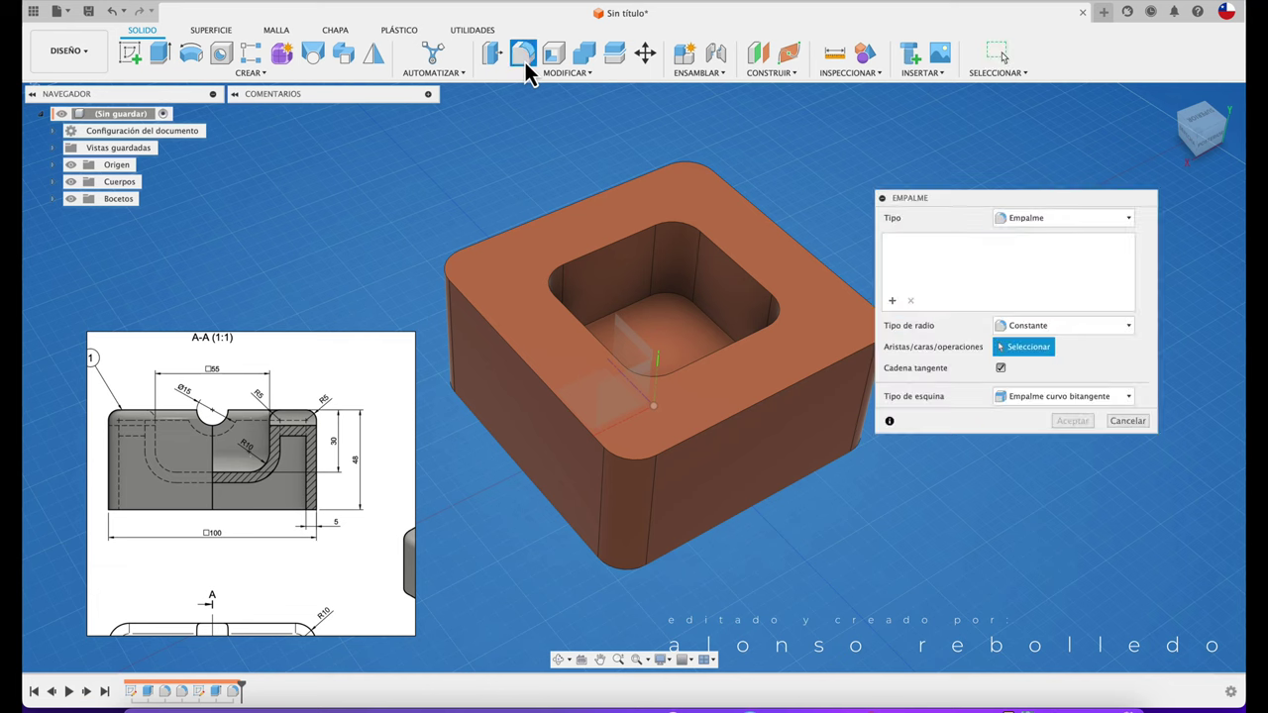
left_click(677, 332)
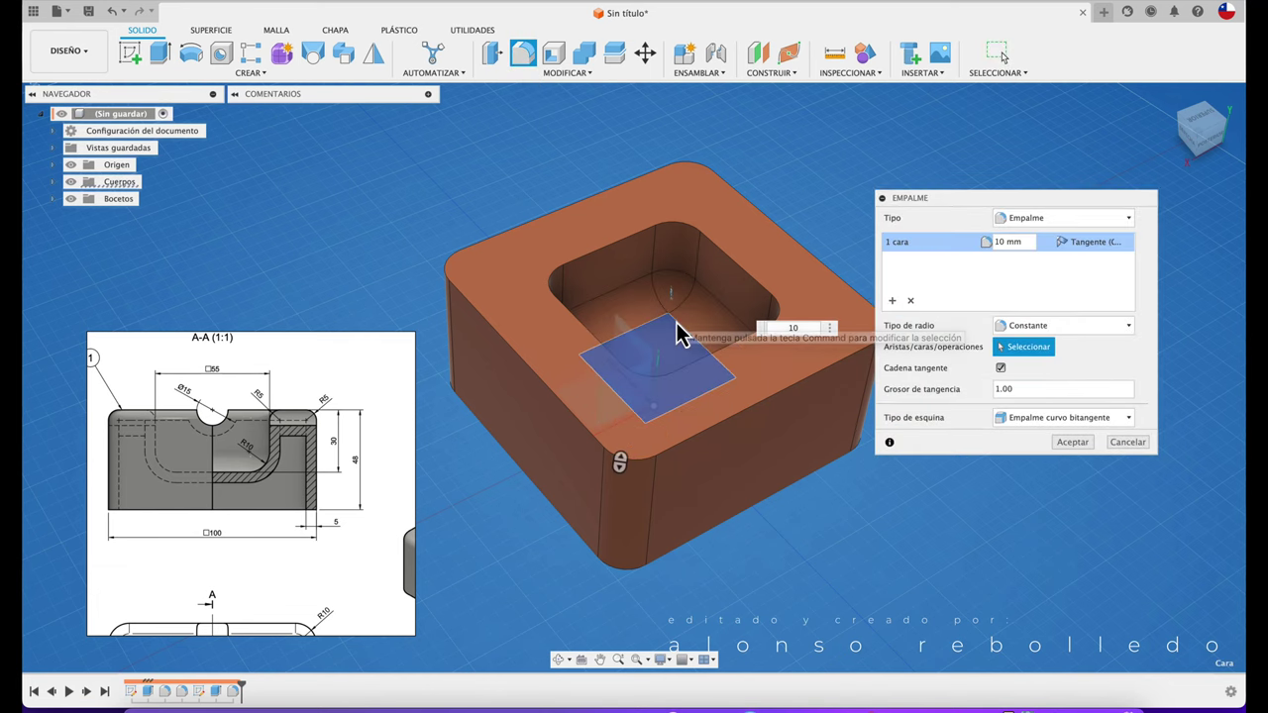
left_click(1077, 444)
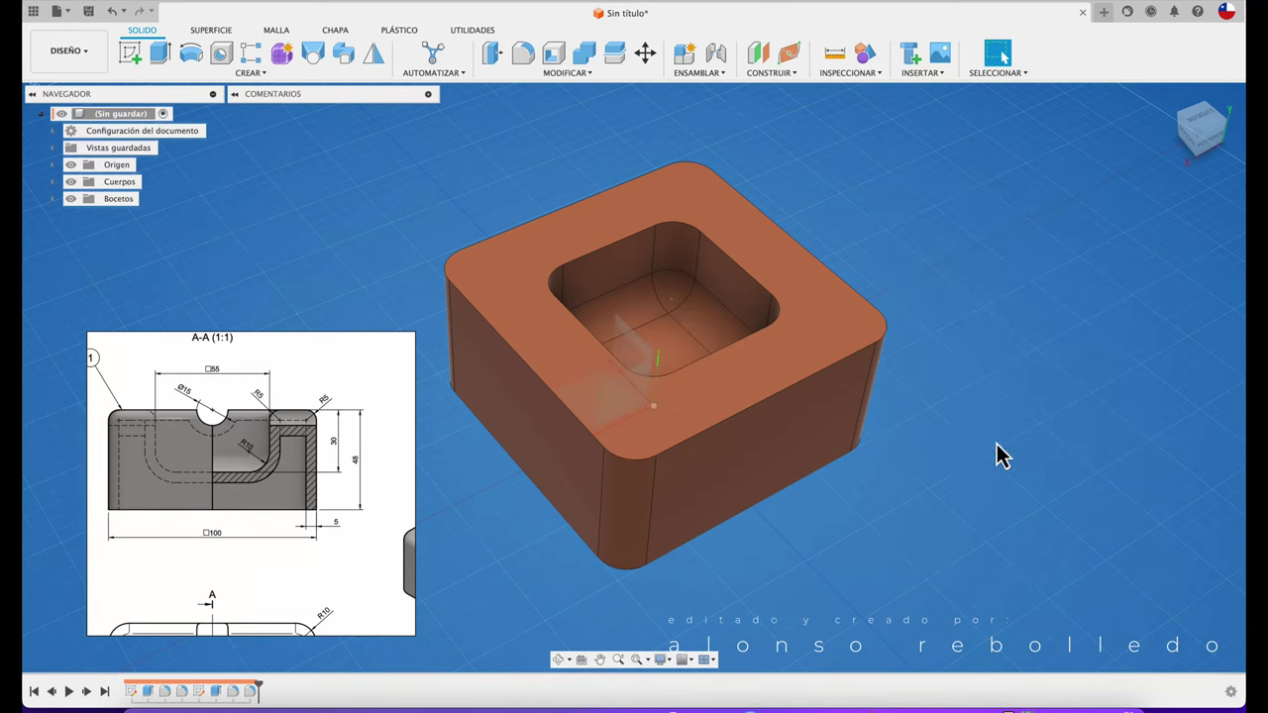
mouse_move(997, 453)
middle_mouse_down("shift")
mouse_move(469, 405)
mouse_move(302, 468)
middle_mouse_up("shift")
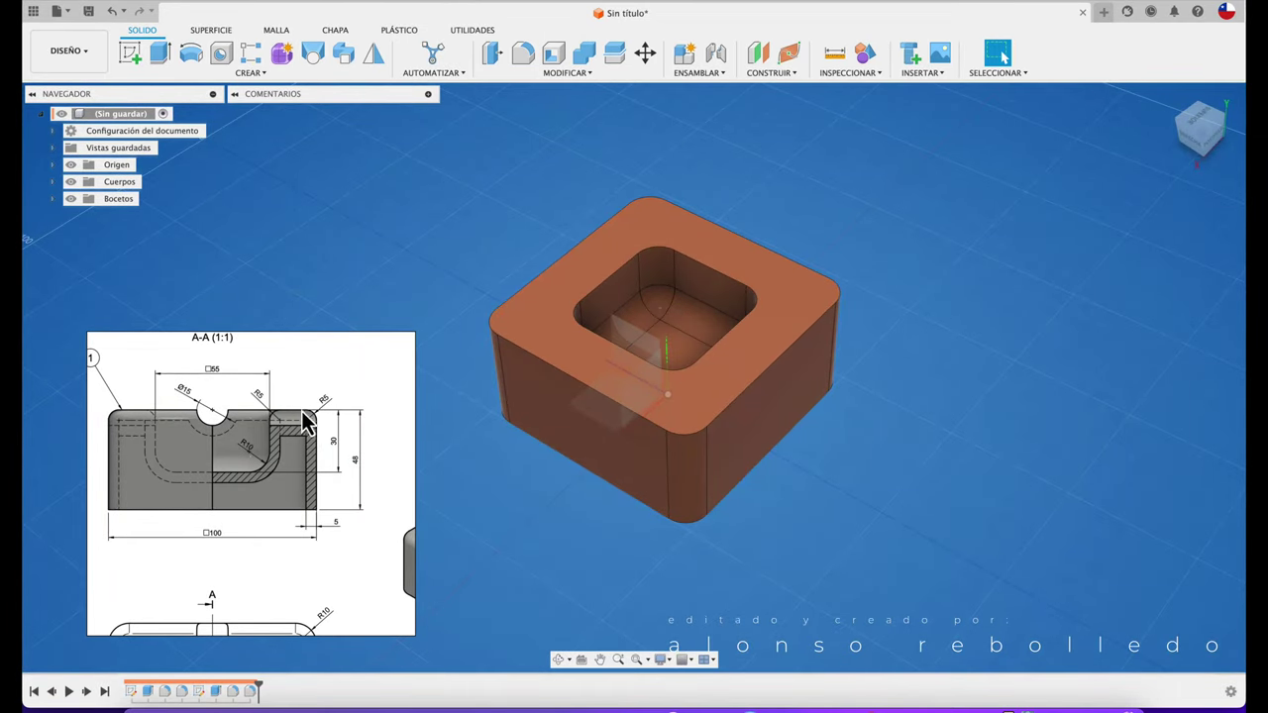
mouse_move(361, 459)
left_mouse_down()
mouse_move(175, 439)
mouse_move(369, 468)
left_mouse_up()
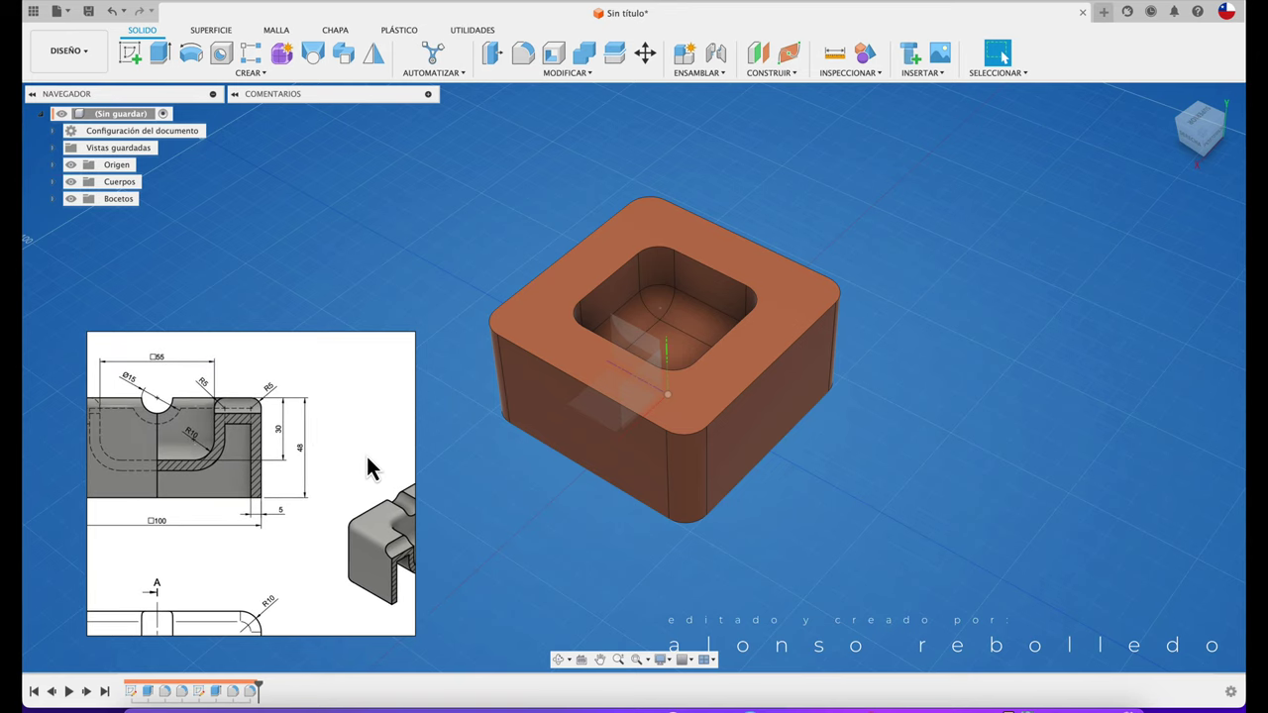
Round the block's outer top edge chain with a 5 mm fillet.
left_click(555, 57)
left_click(524, 57)
left_click(717, 426)
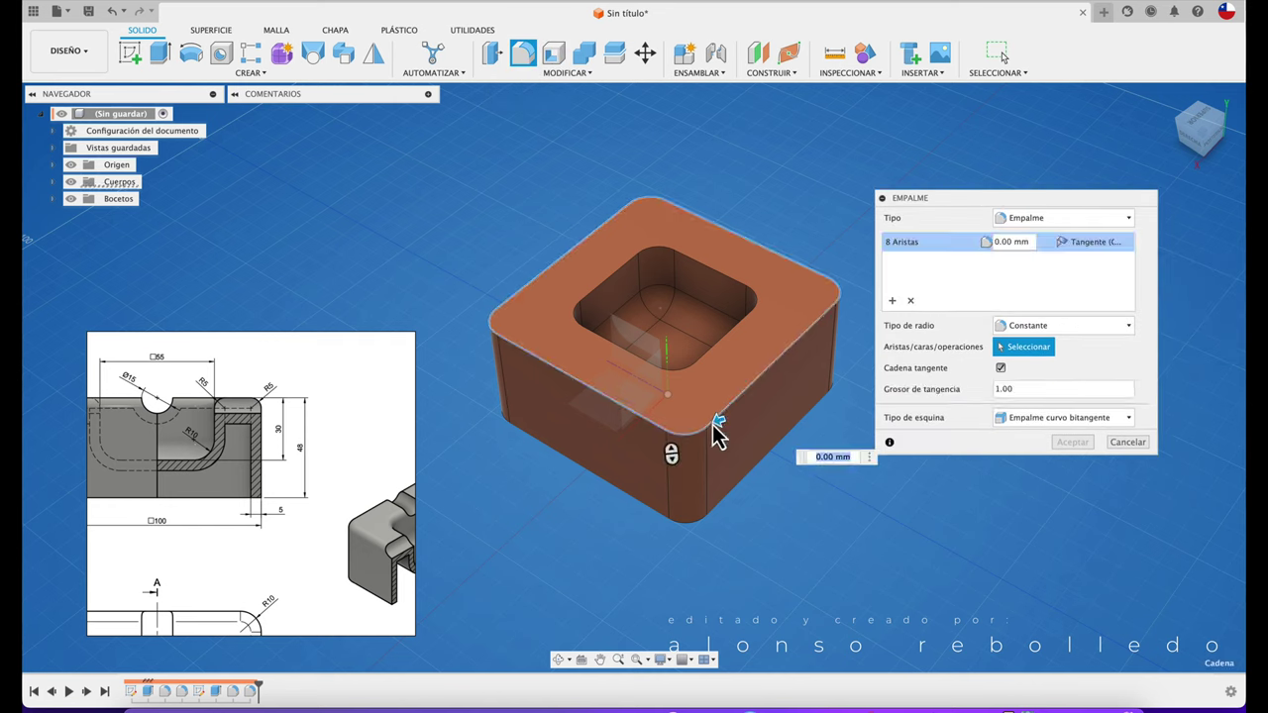
key("Return")
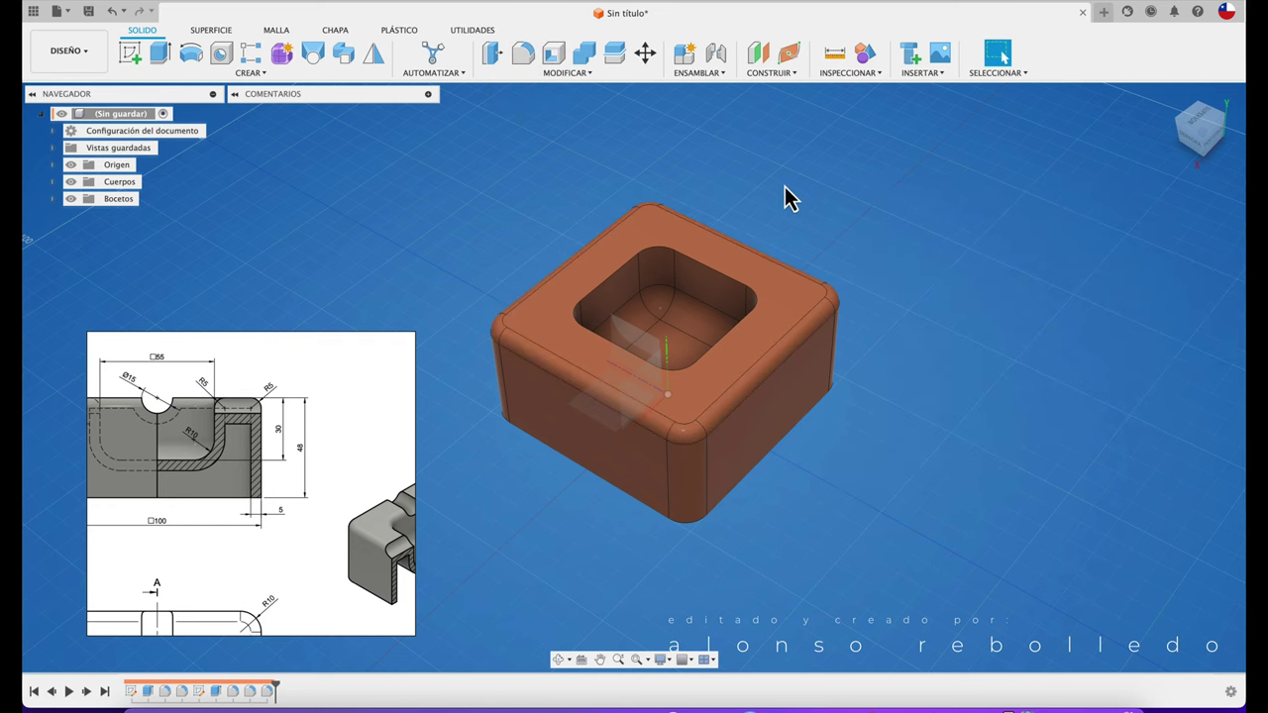
Round the pocket's top rim edges with a 5 mm fillet.
left_click(525, 55)
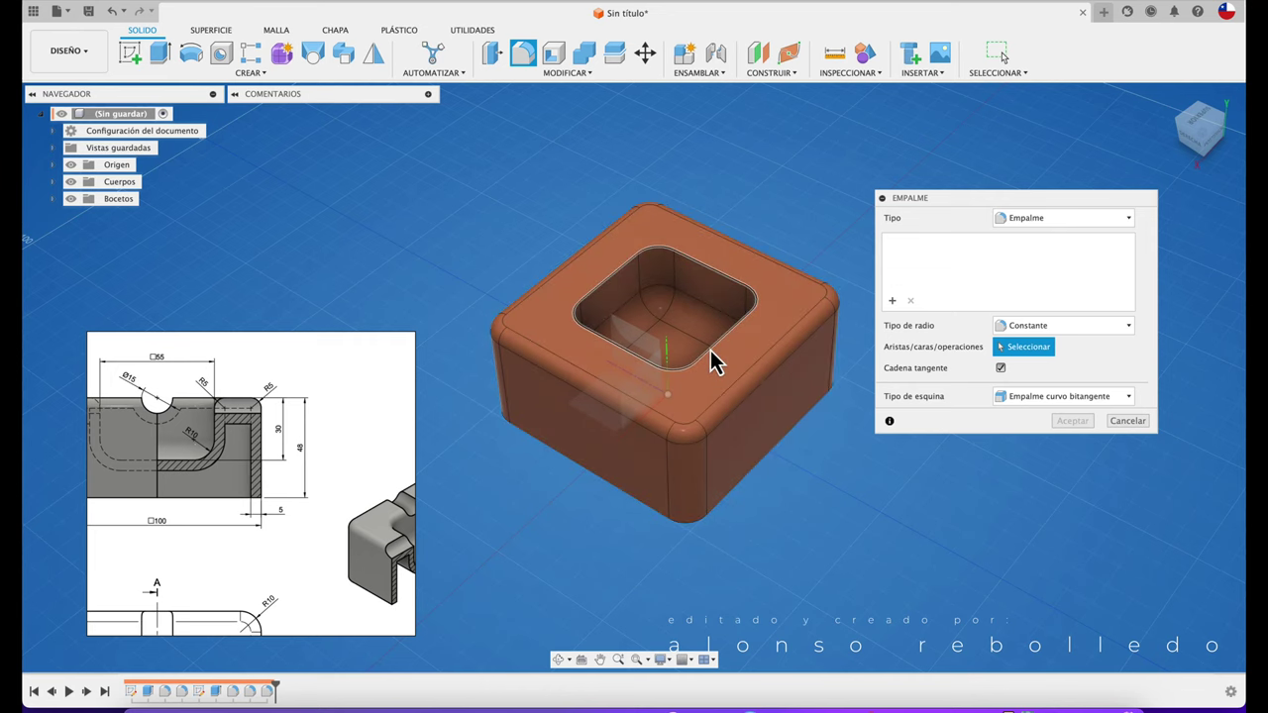
left_click(709, 354)
type("5")
key("Return")
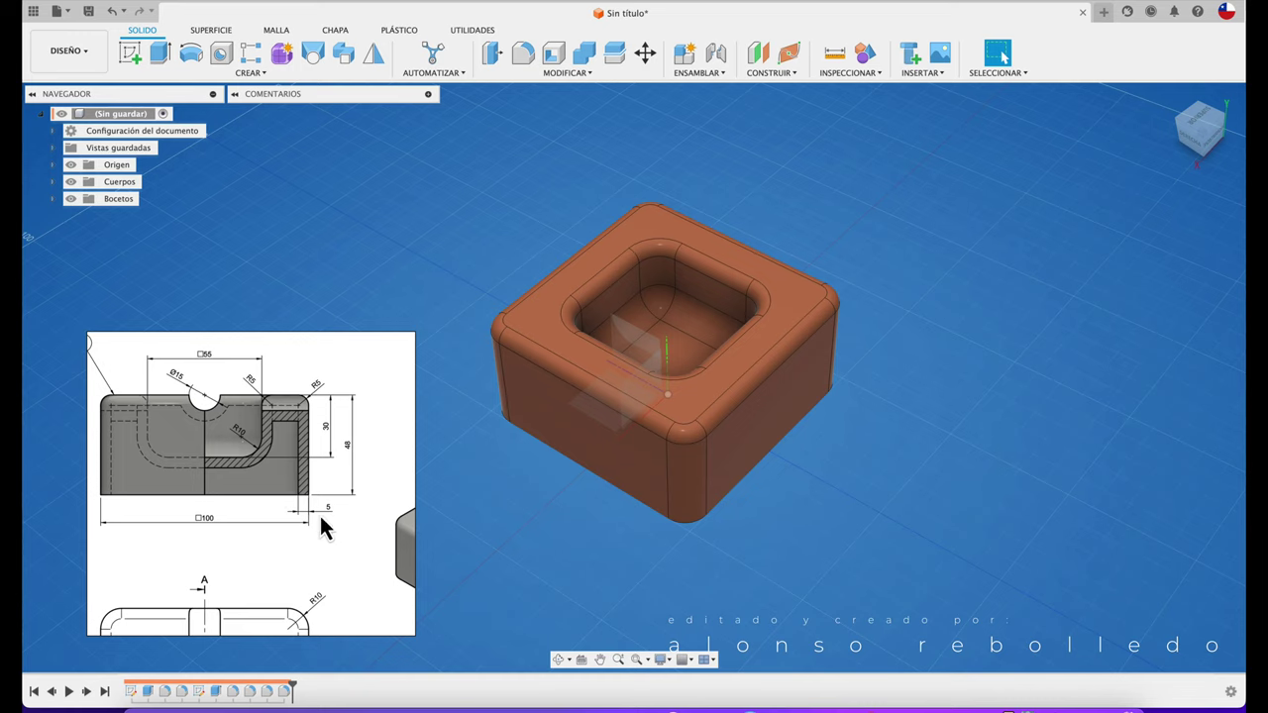
Hollow the block from underneath with a 5 mm shell, Vaciado1.
left_click_drag(322, 528, 150, 458)
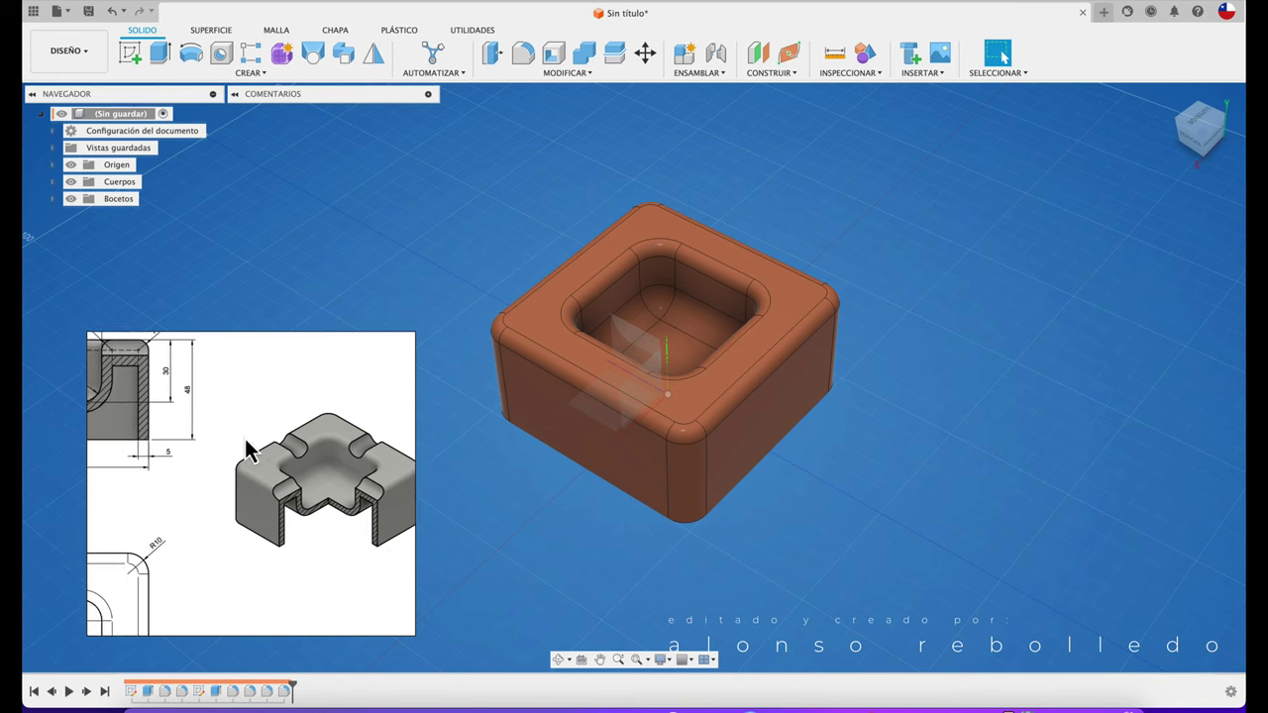
left_click_drag(250, 450, 353, 509)
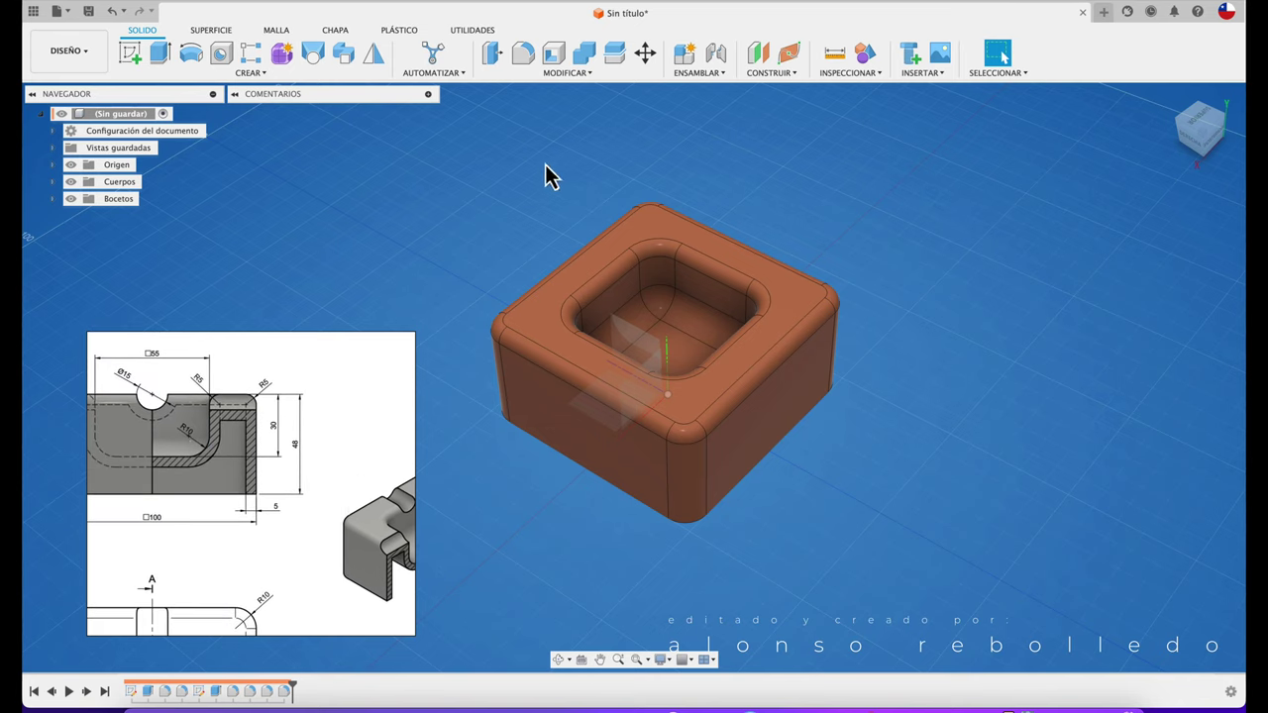
left_click(555, 54)
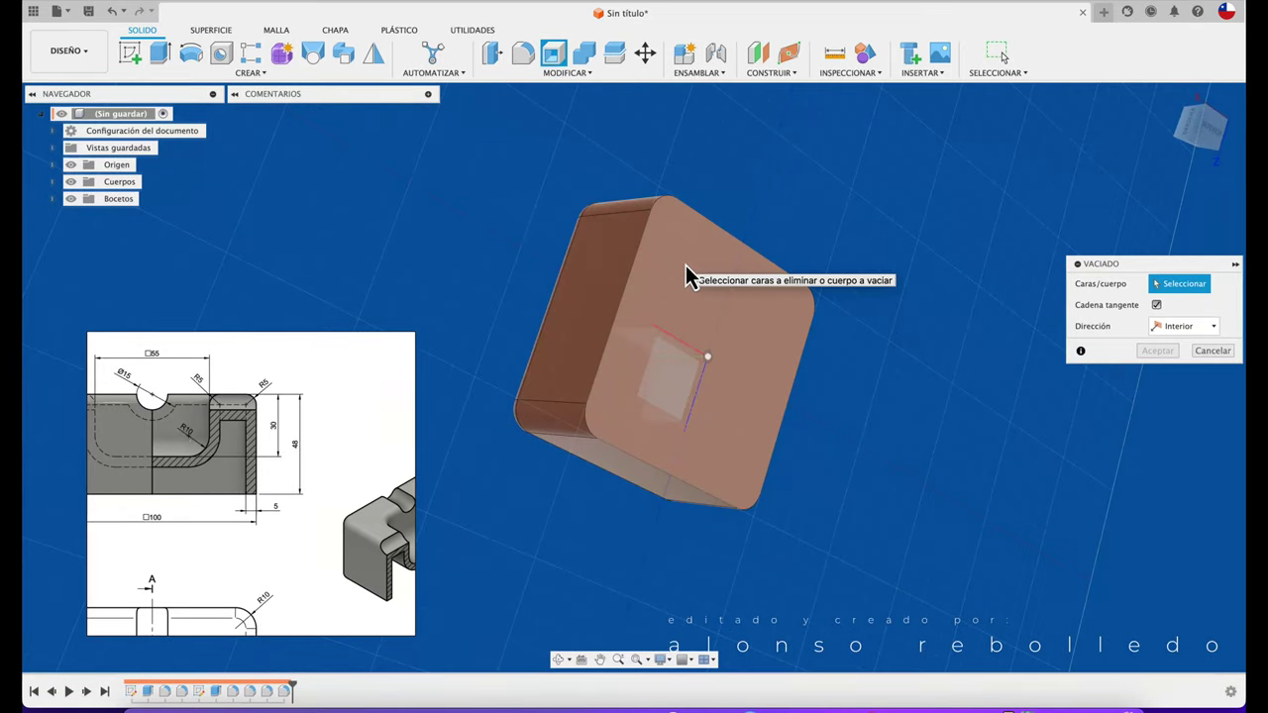
left_click(687, 276)
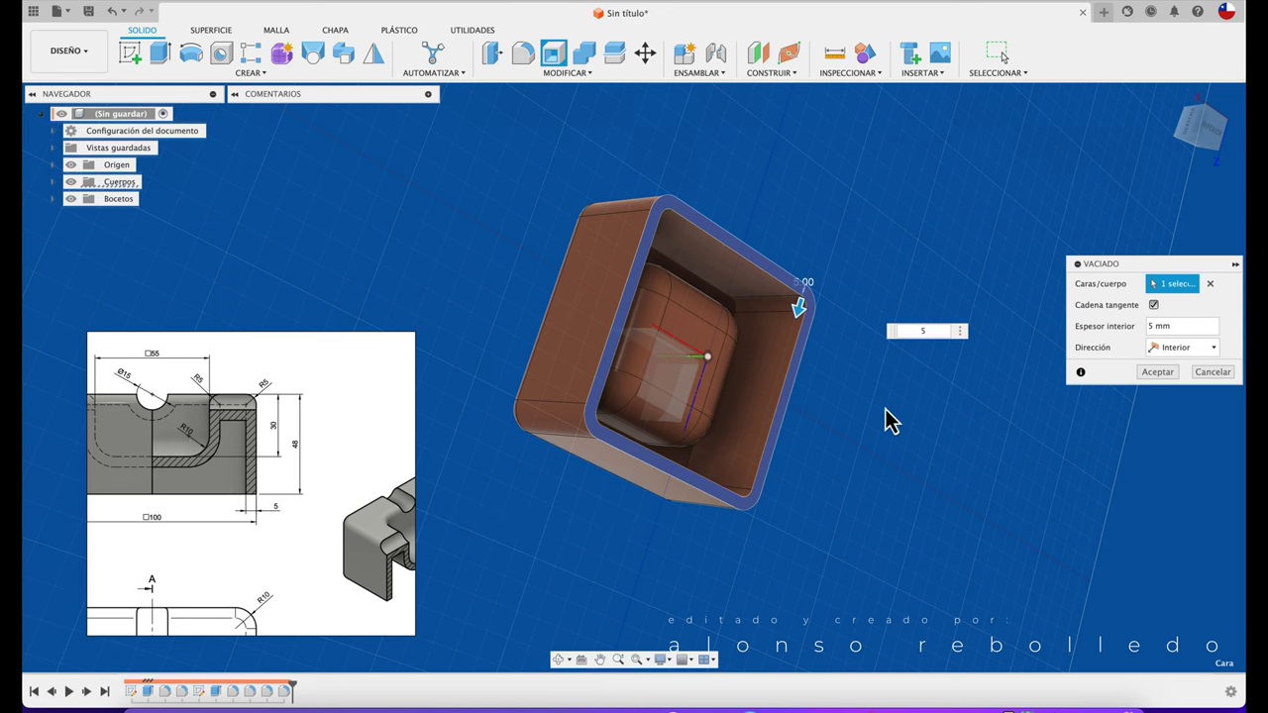
left_click(1155, 374)
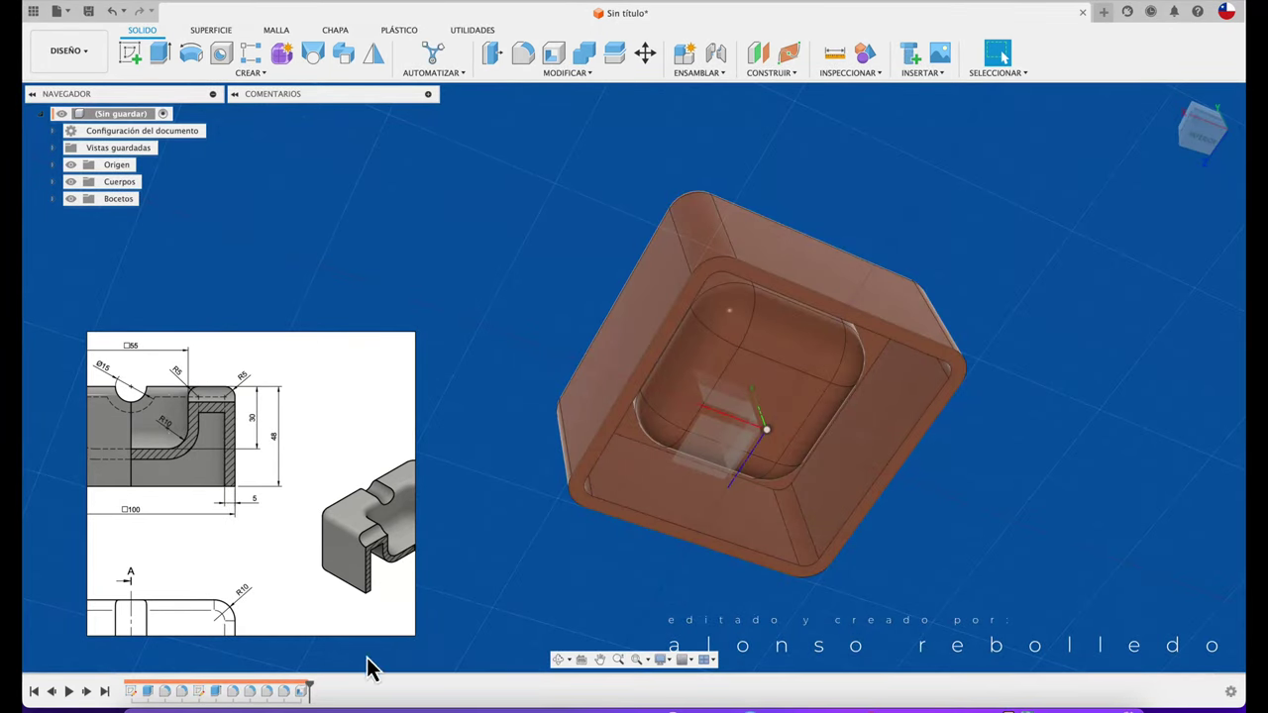
Roll the timeline back before Vaciado1 and view the solid block from above.
left_click(302, 693)
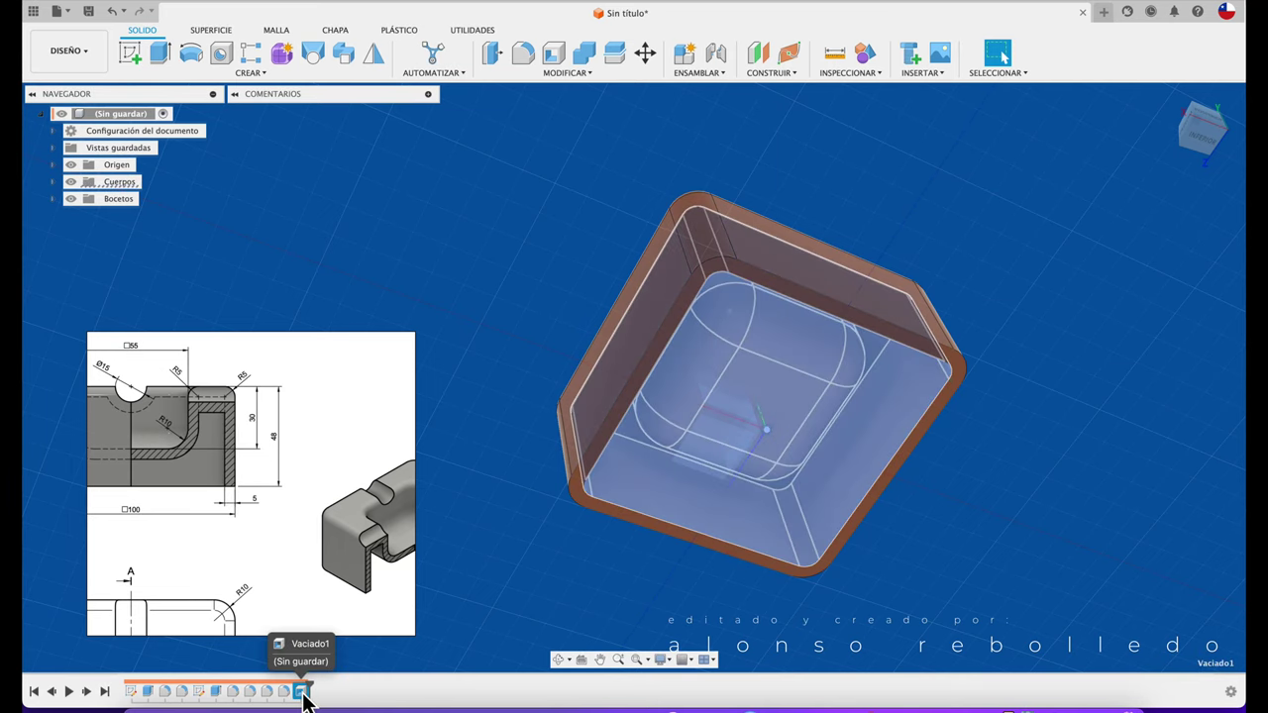
key("Delete")
key("ctrl+z")
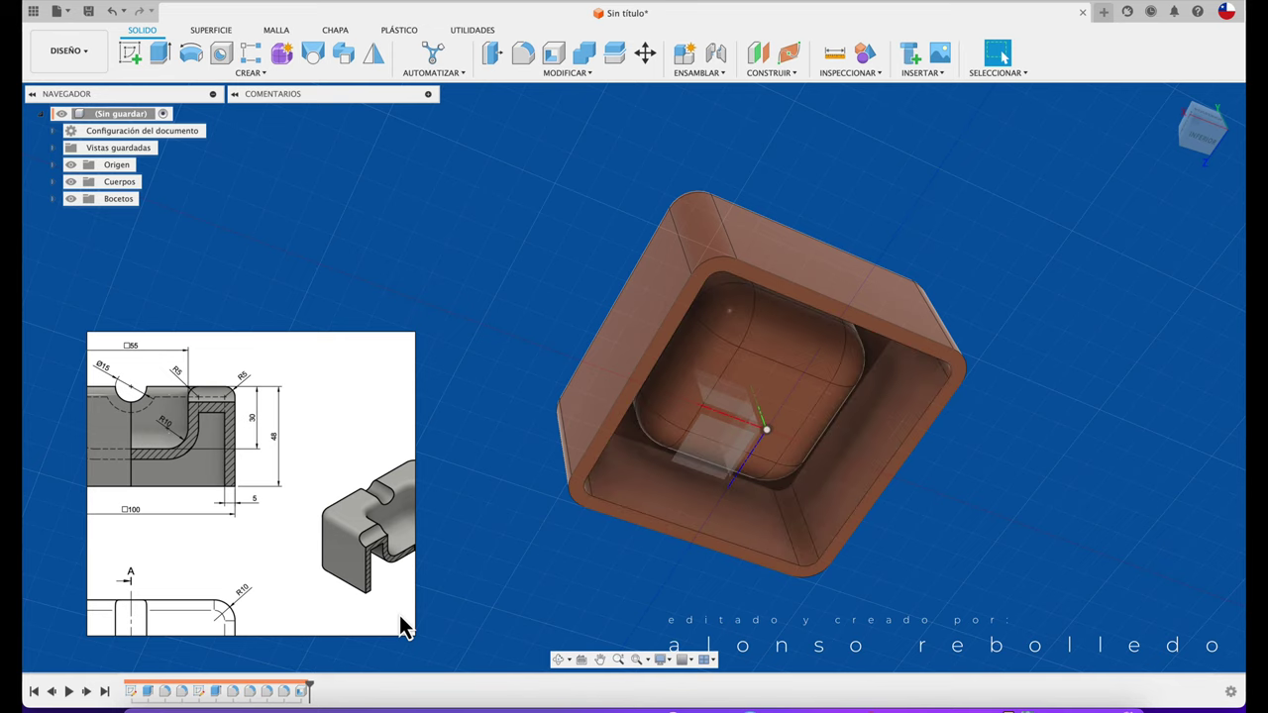
left_click_drag(301, 682, 292, 682)
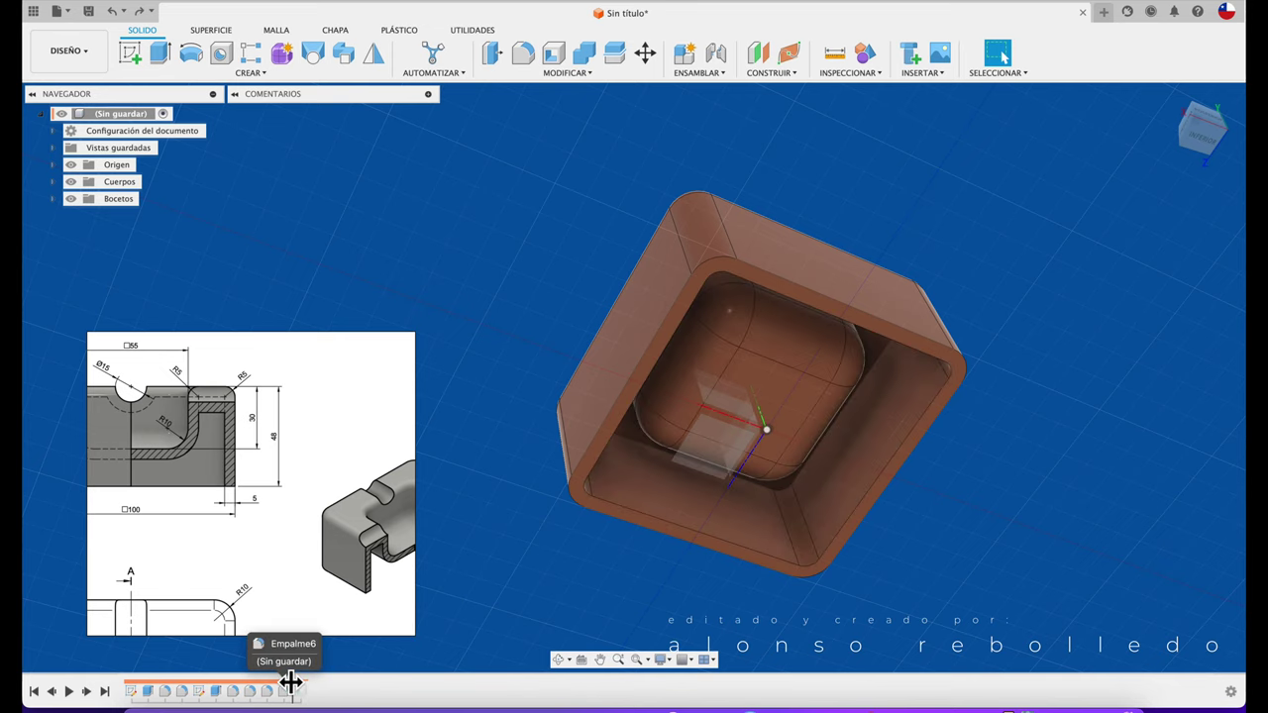
mouse_move(543, 583)
middle_mouse_down("shift")
mouse_move(509, 419)
mouse_move(319, 504)
middle_mouse_up("shift")
left_click_drag(159, 446, 227, 481)
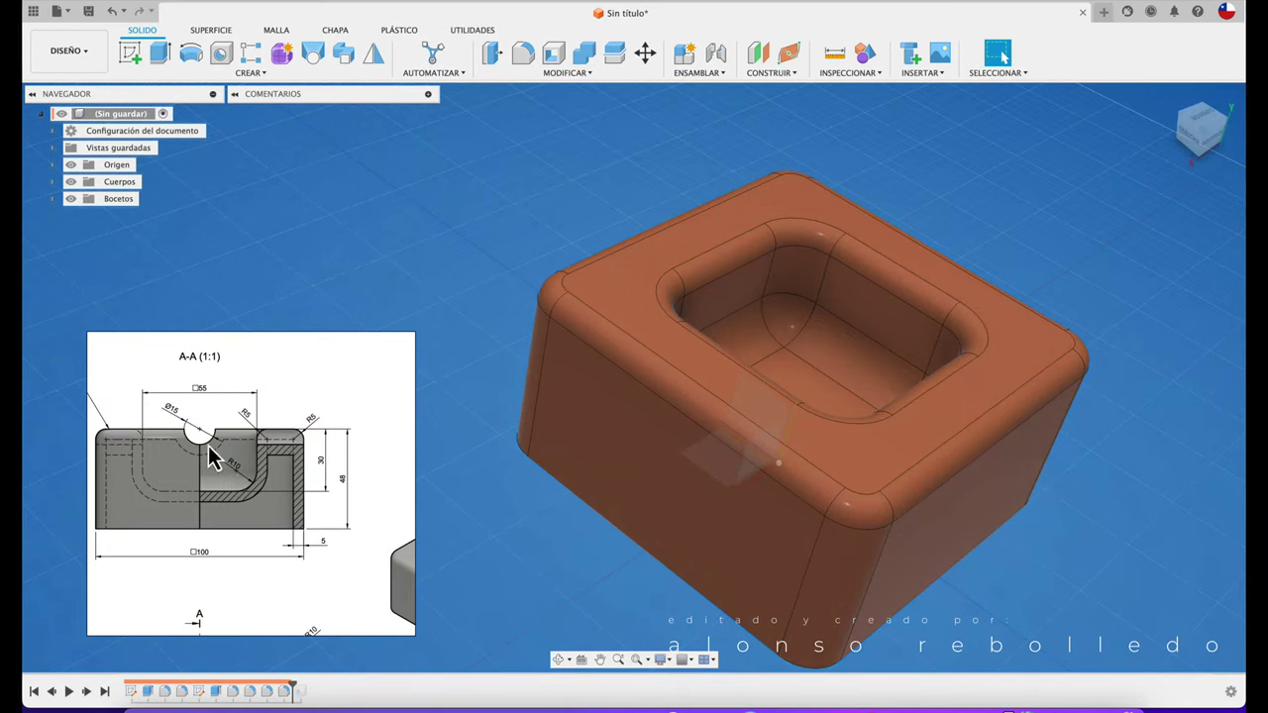
Start a new sketch on the block's front face.
left_click(130, 53)
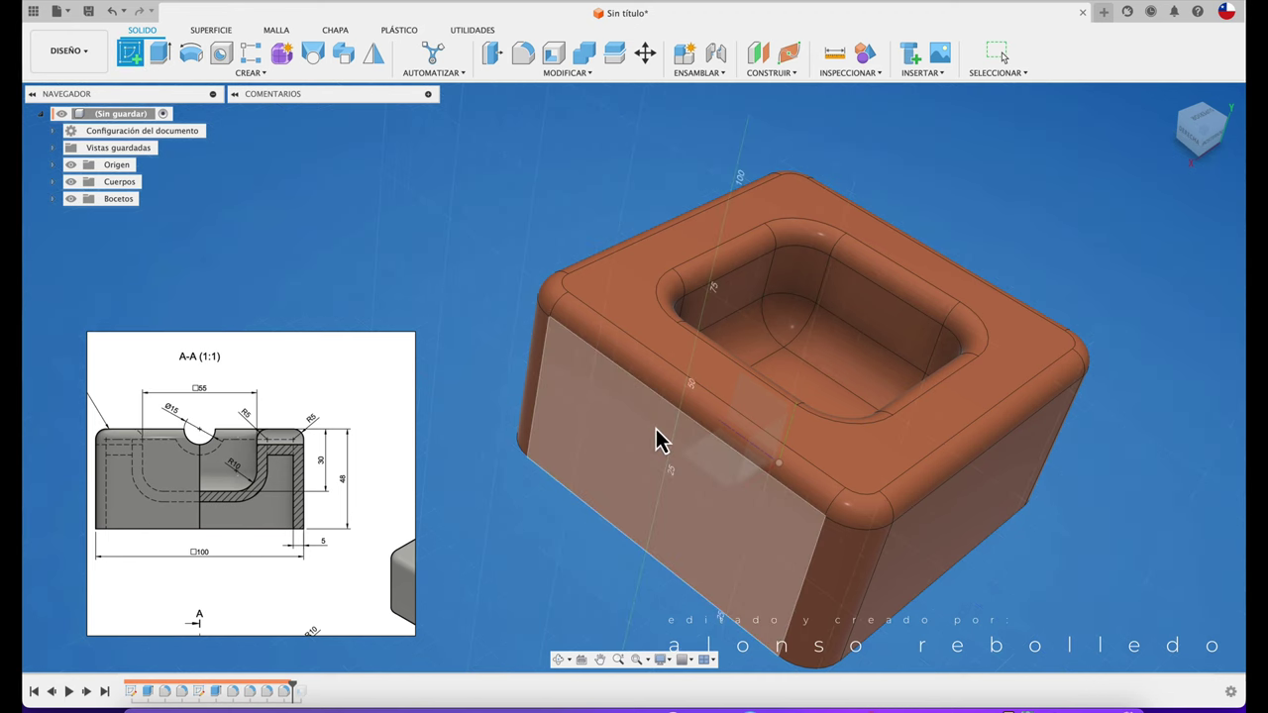
left_click(662, 437)
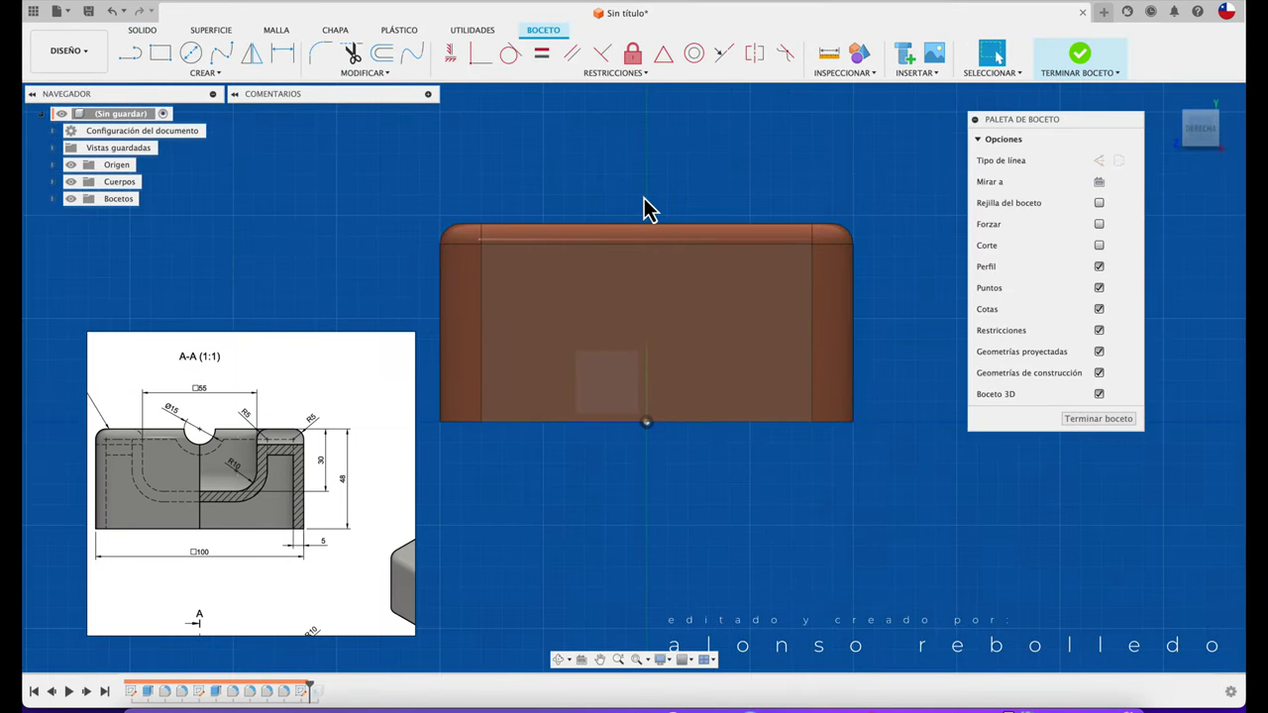
scroll(644, 207, "up", 3)
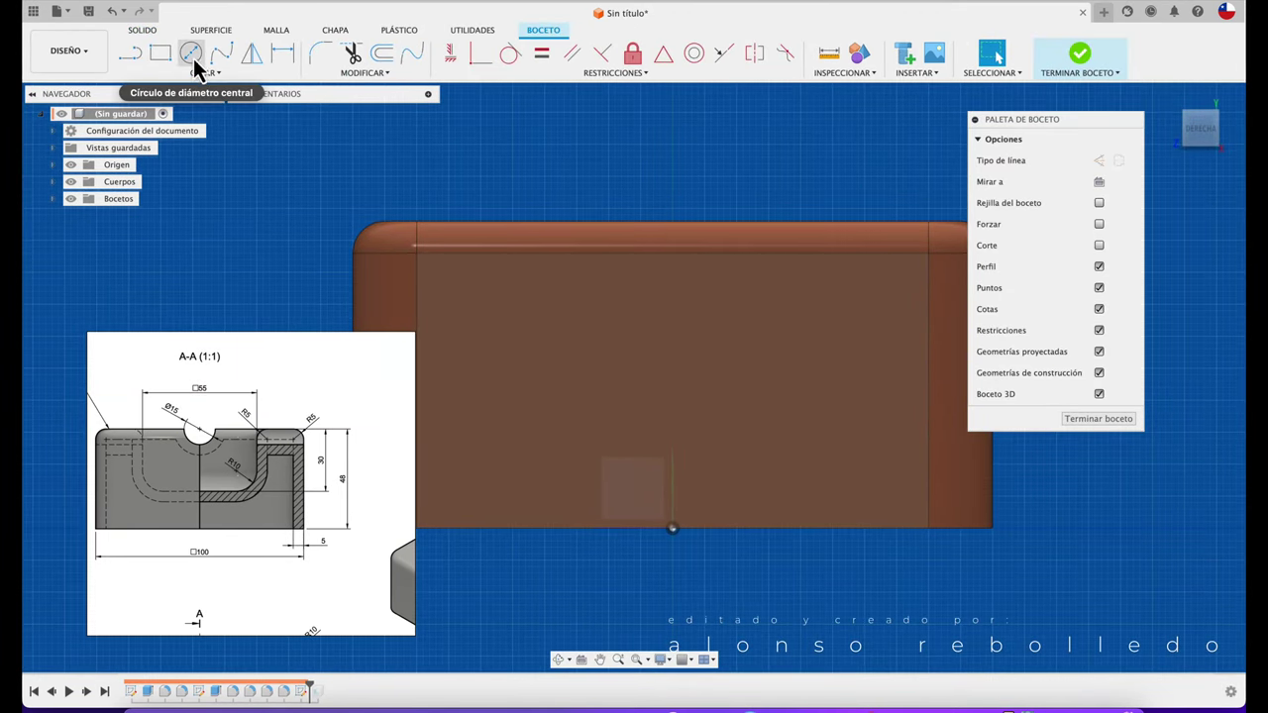
Project the block's top edge and draw a Ø15 mm circle centred on its midpoint.
left_click(191, 53)
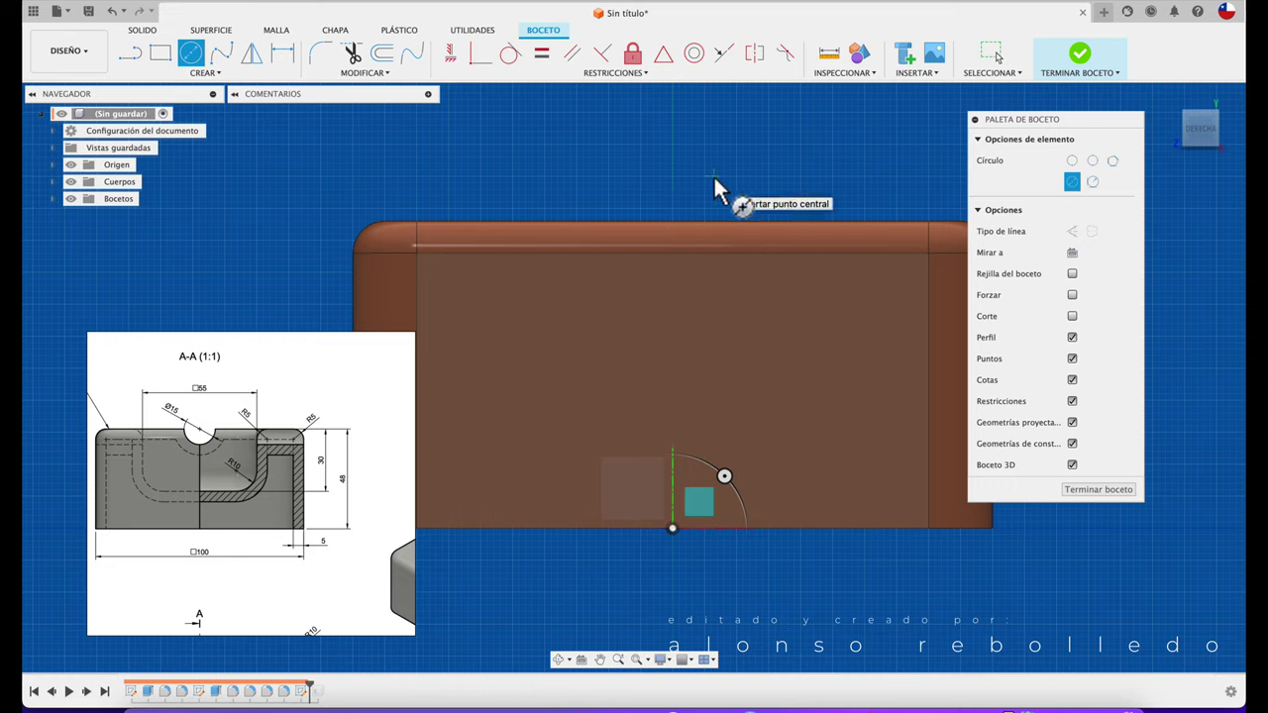
key("p")
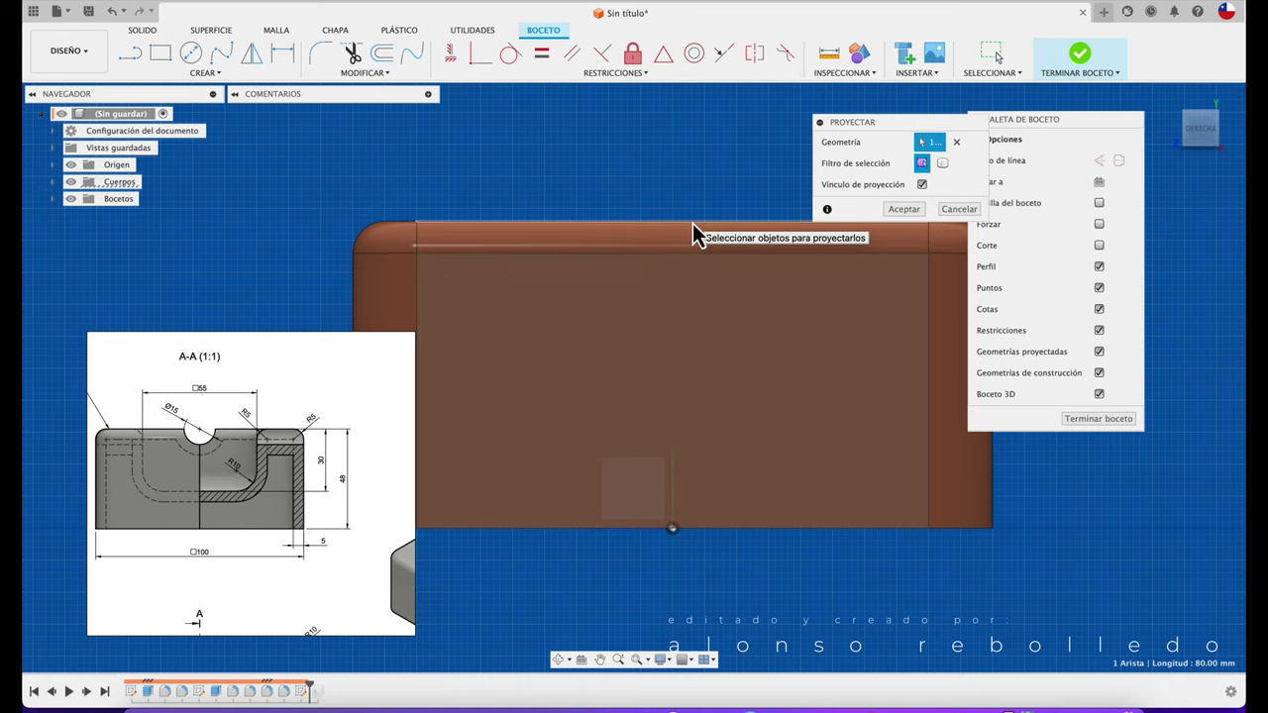
left_click(904, 209)
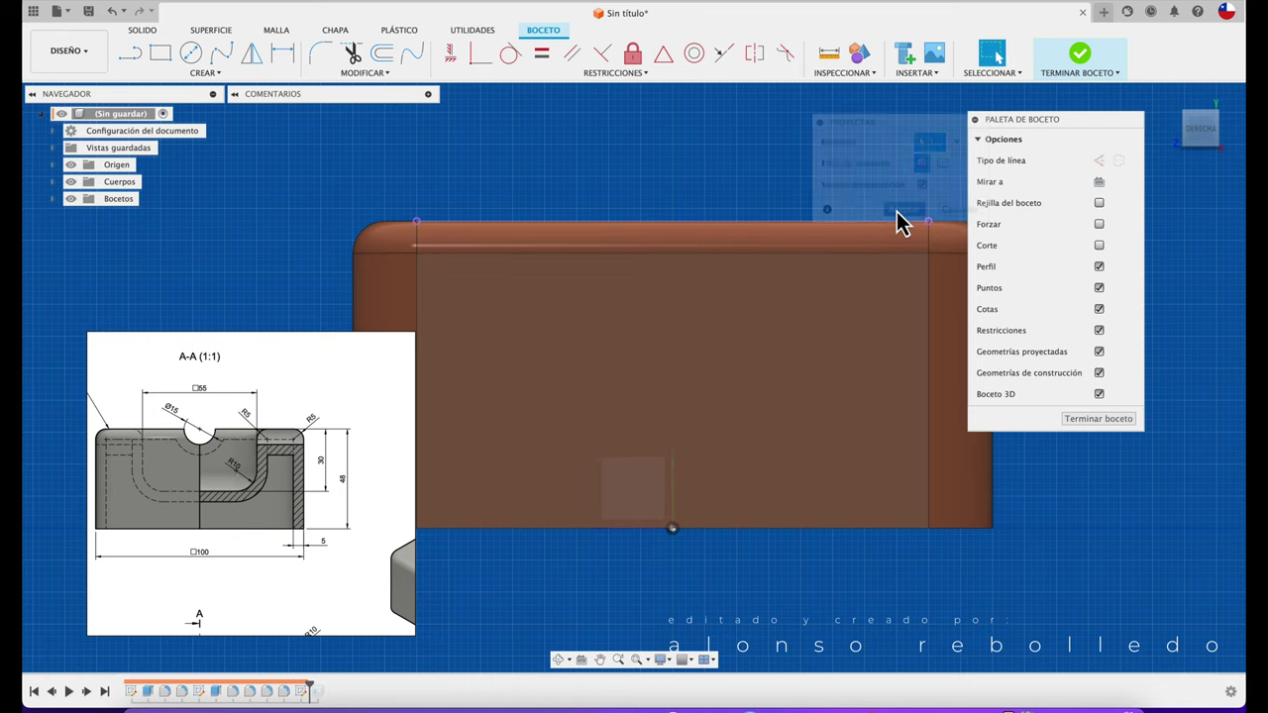
left_click(191, 52)
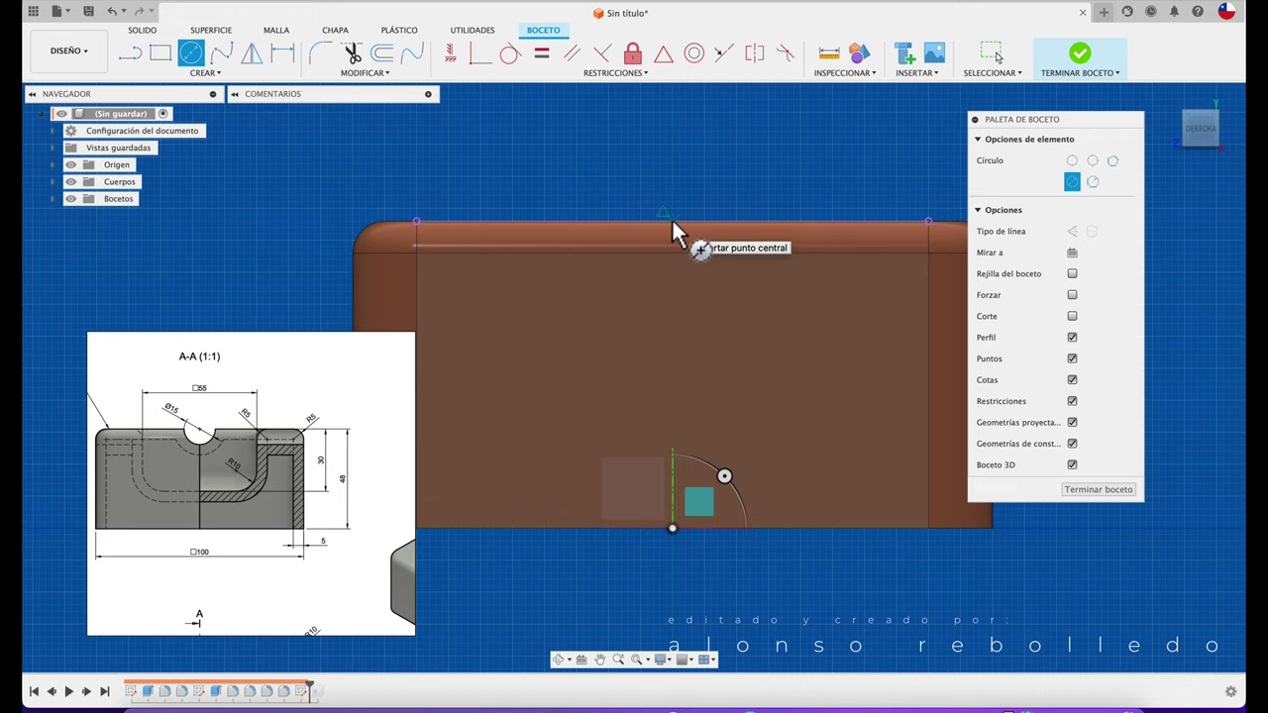
left_click(673, 228)
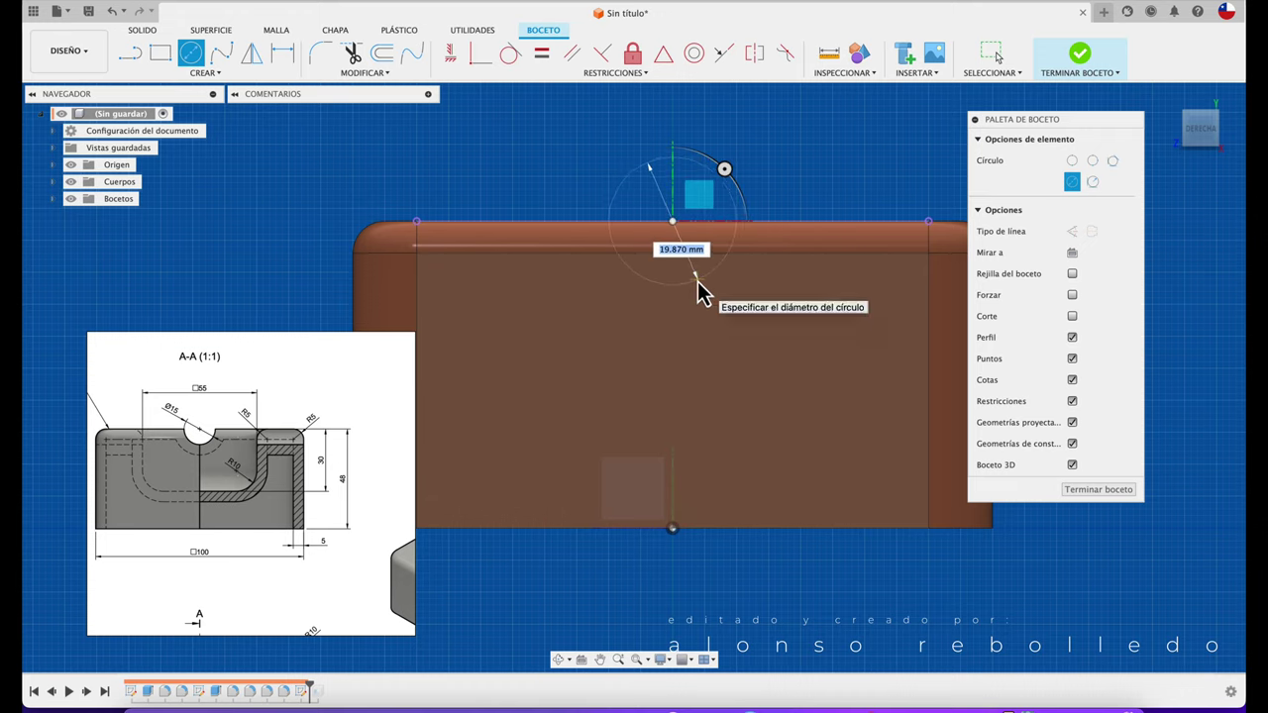
key("Return")
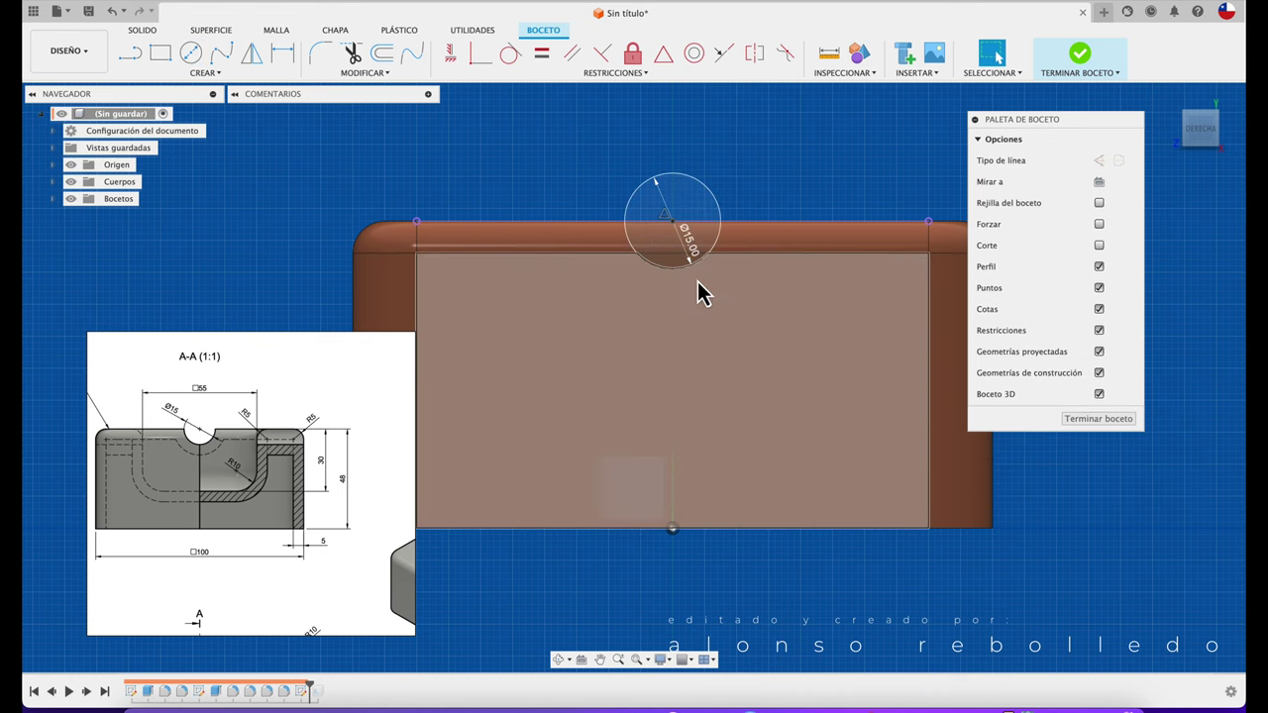
middle_click_drag(773, 218, 331, 208, "shift")
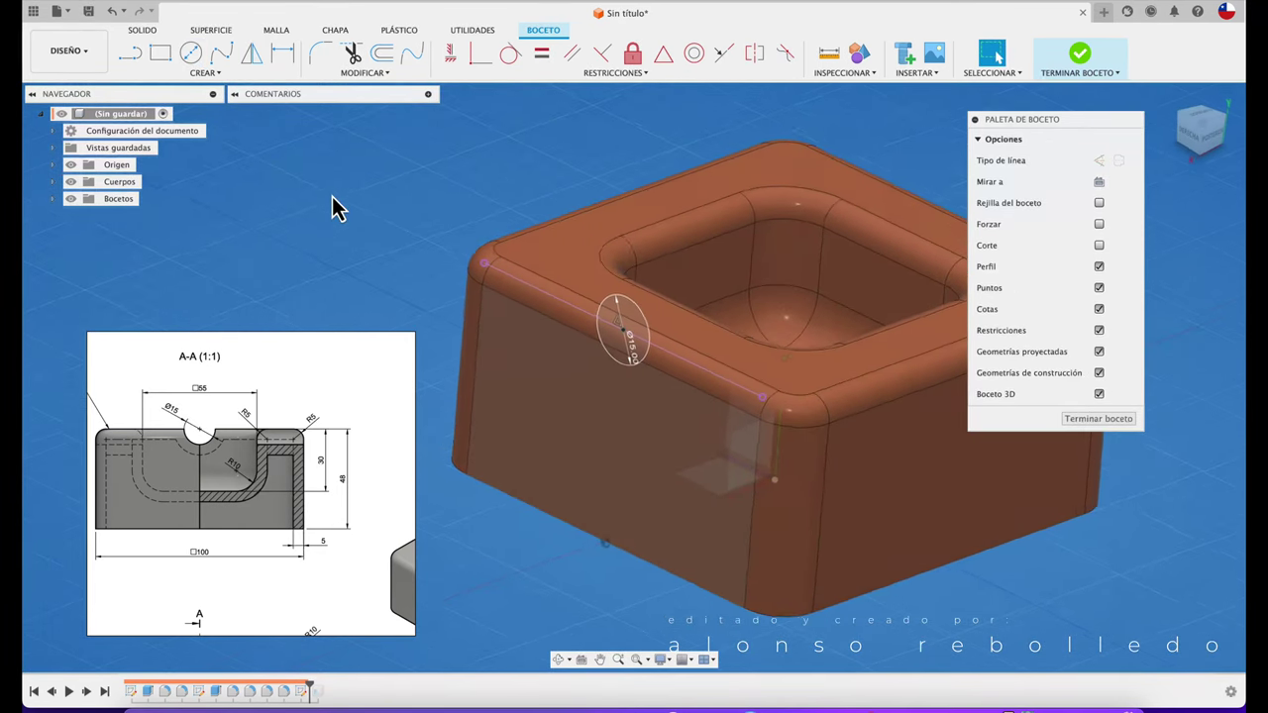
Extrude the Ø15 mm circle profiles downward as a cut through the front rim.
left_click(1086, 65)
left_click(159, 52)
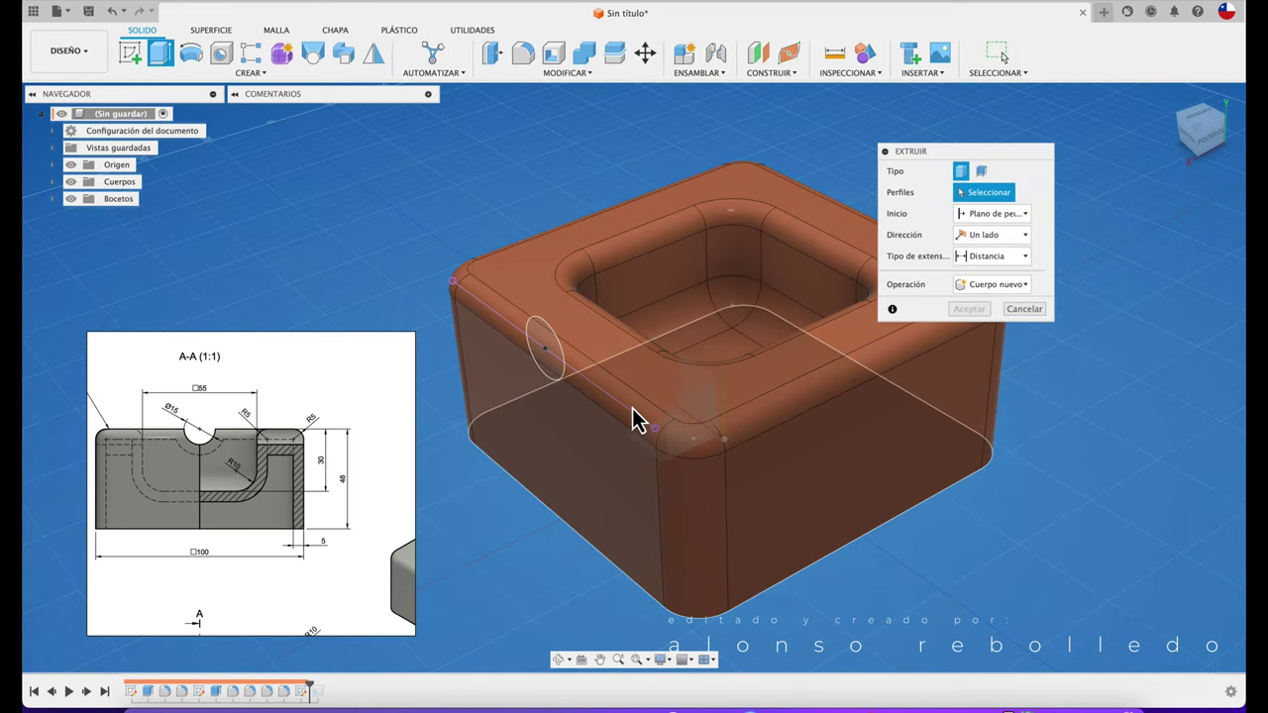
left_click(553, 374)
left_click(548, 336)
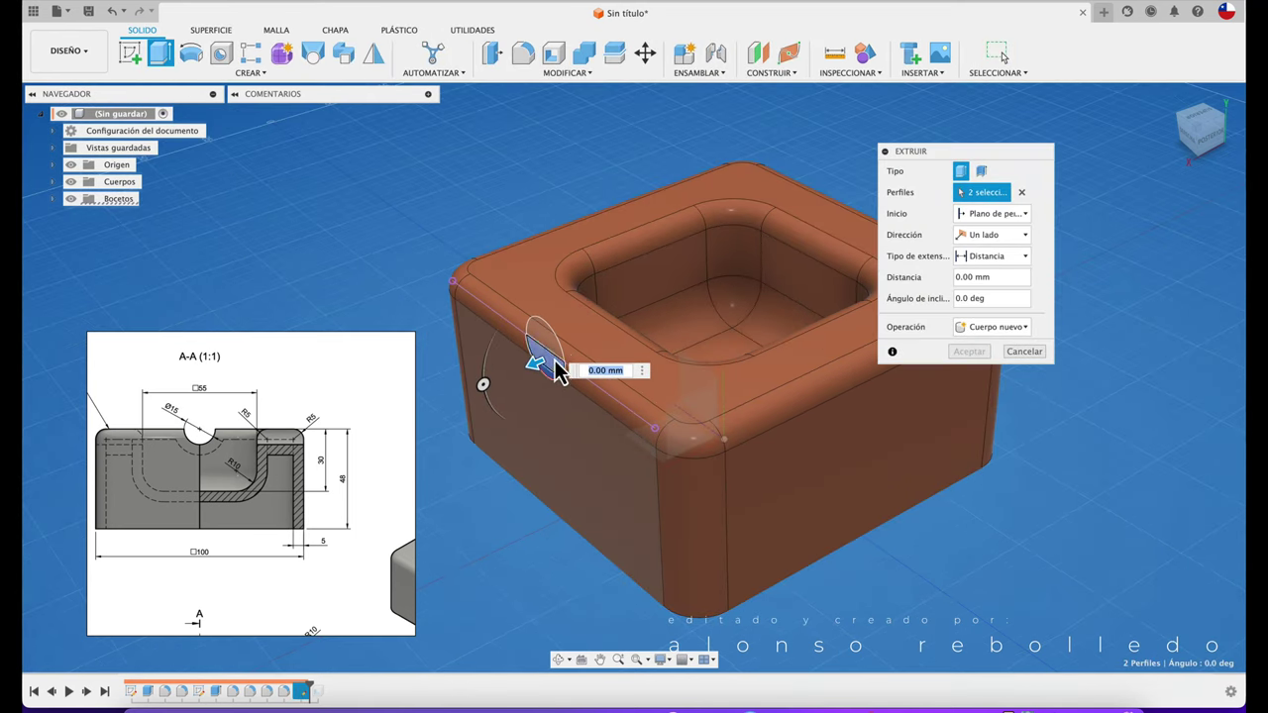
left_click(535, 353)
mouse_move(532, 353)
left_mouse_down()
mouse_move(628, 311)
mouse_move(653, 315)
left_mouse_up()
left_click(969, 374)
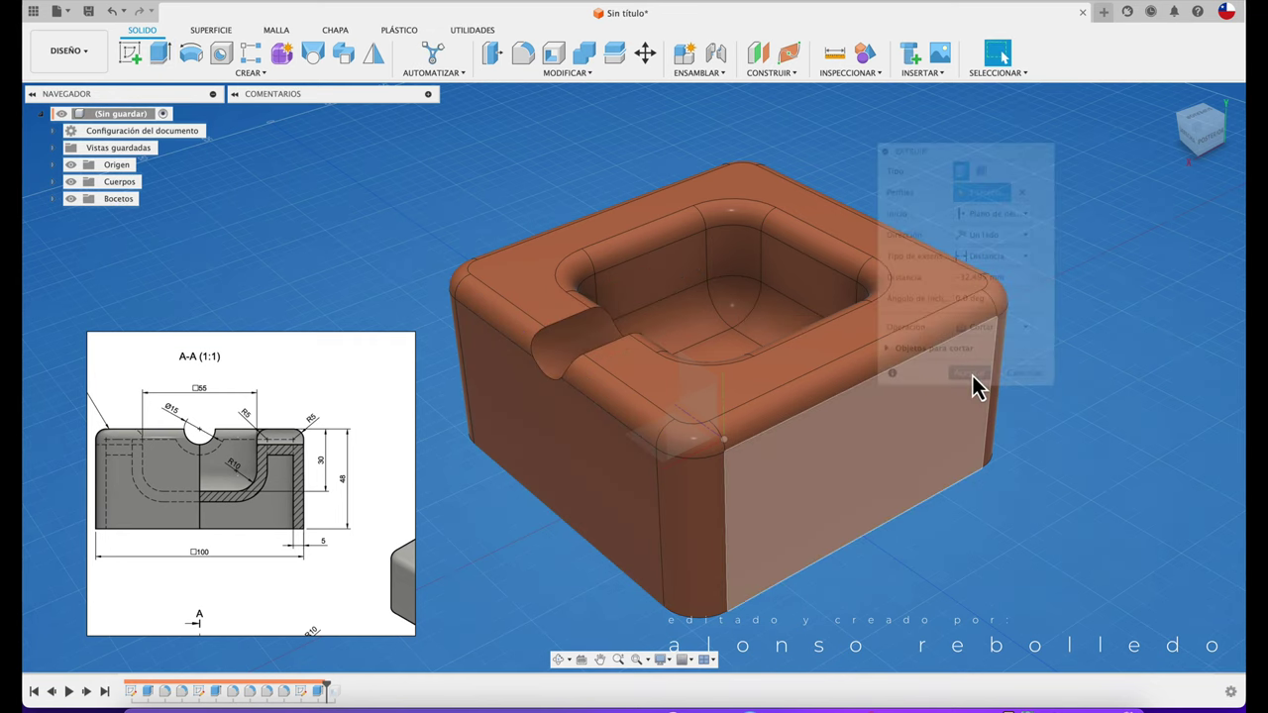
mouse_move(562, 401)
middle_mouse_down("shift")
mouse_move(557, 427)
mouse_move(552, 405)
mouse_move(596, 369)
middle_mouse_up("shift")
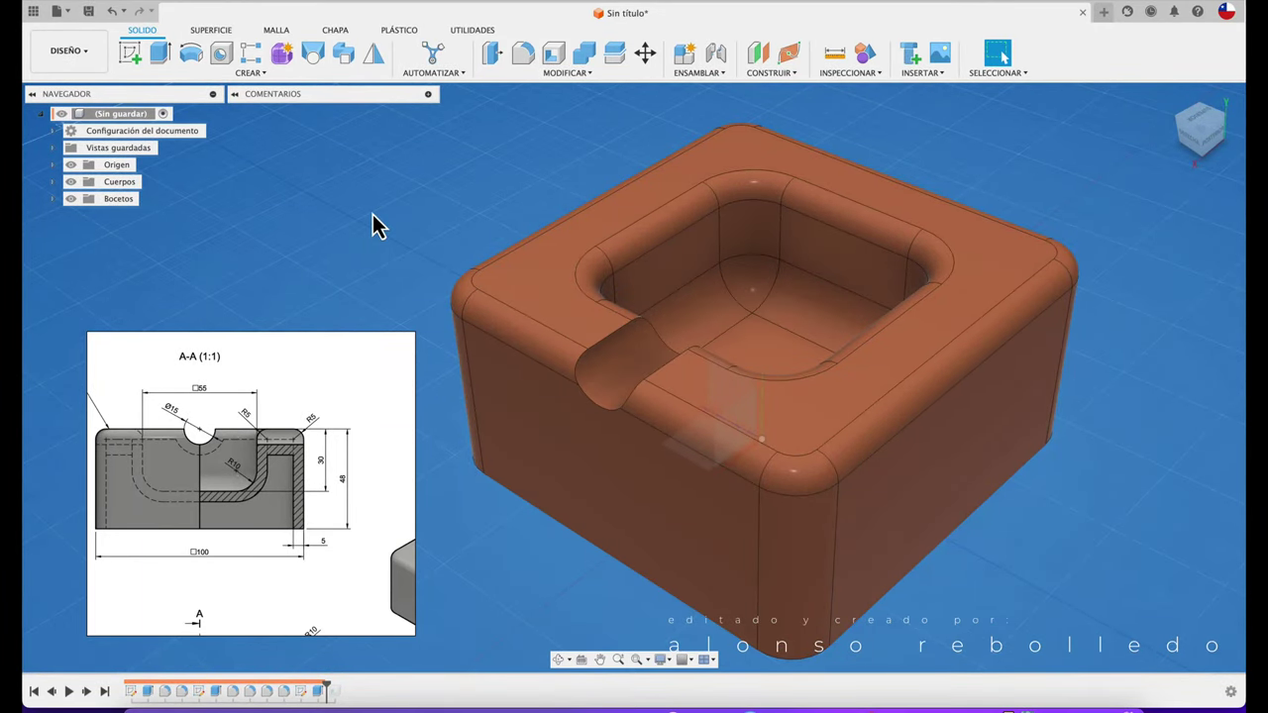
scroll(373, 224, "up", 3, "shift")
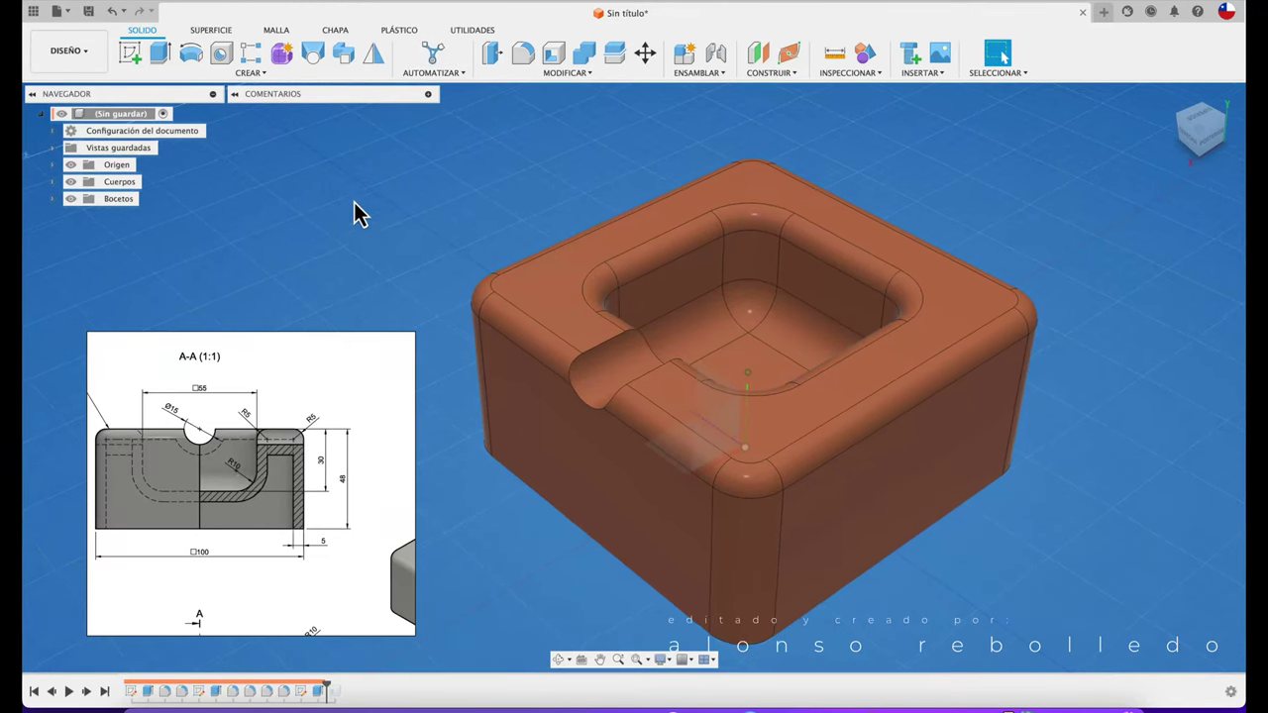
left_click(260, 75)
mouse_move(143, 373)
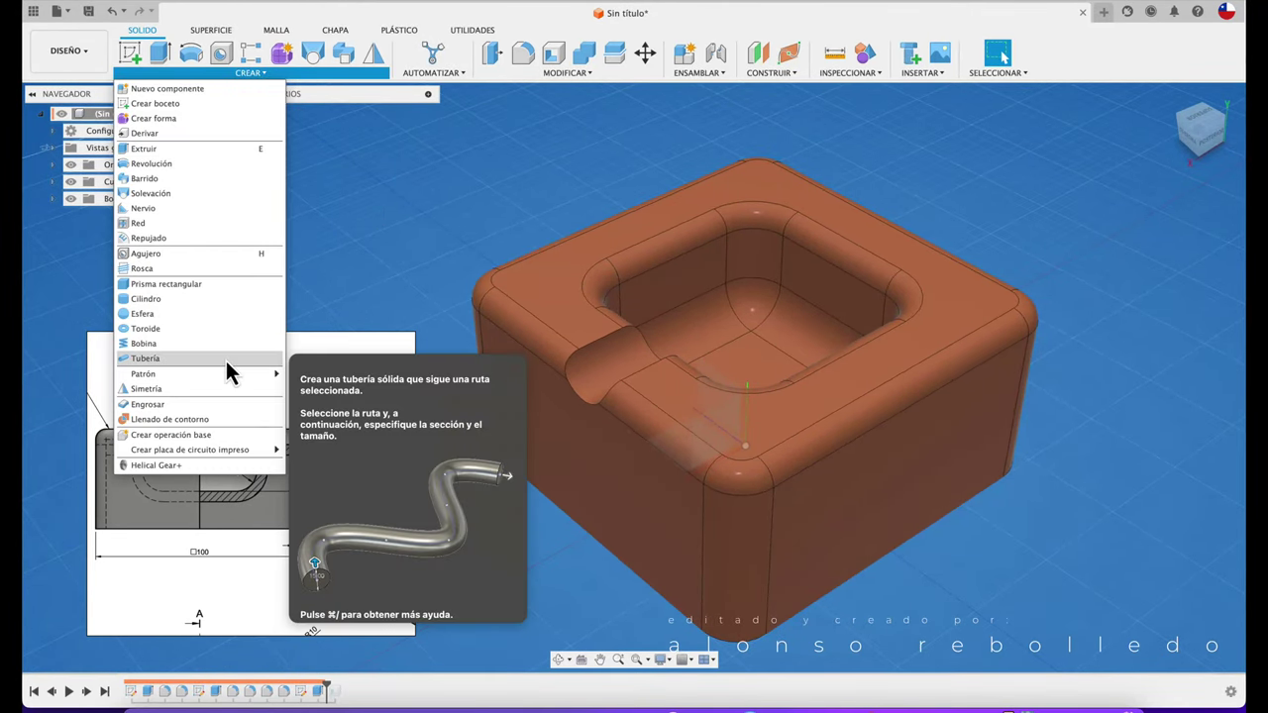
Circular-pattern the notch face 4 times around the cavity's vertical axis.
left_click(347, 390)
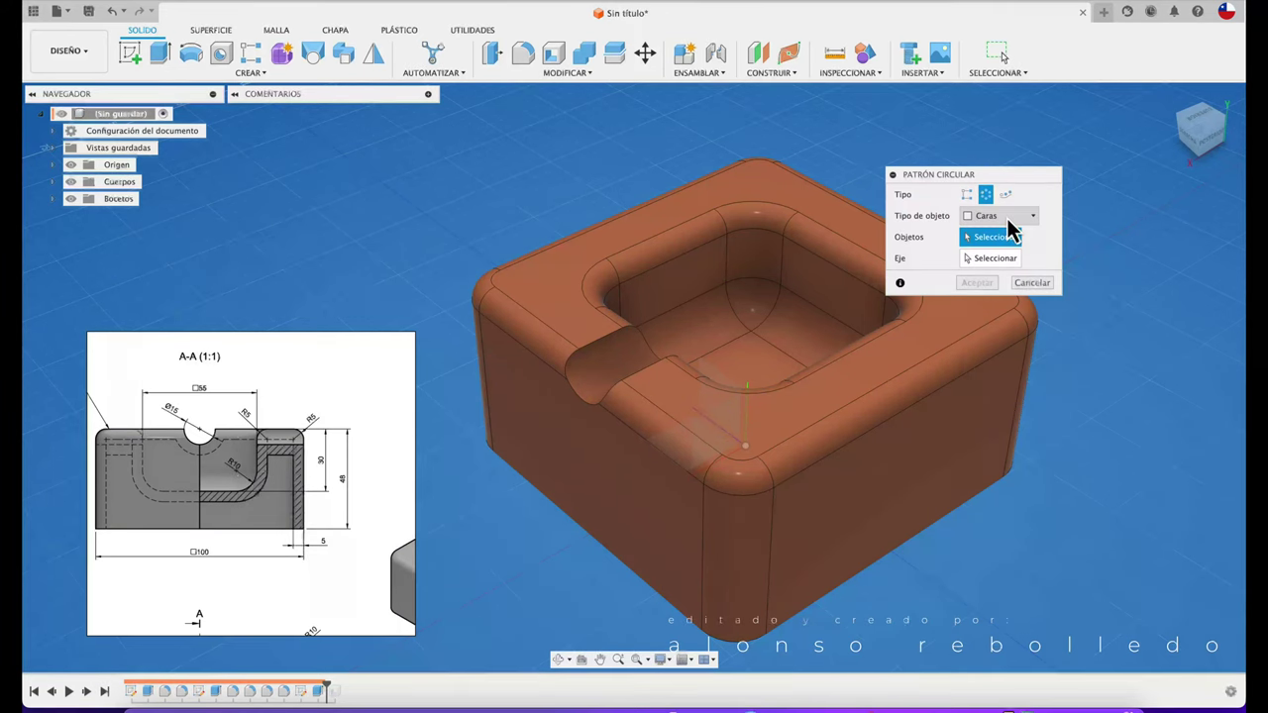
left_click(1010, 224)
left_click(1010, 214)
left_click(626, 373)
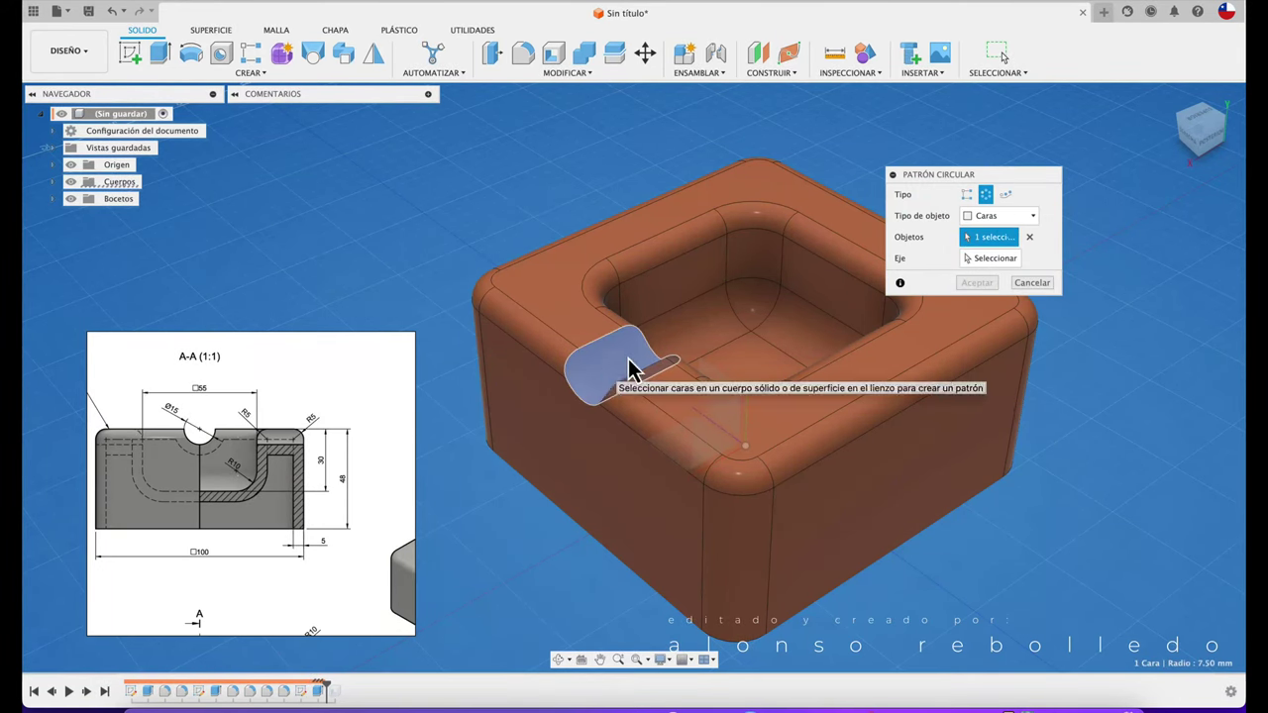
left_click(988, 258)
scroll(838, 376, "up", 3)
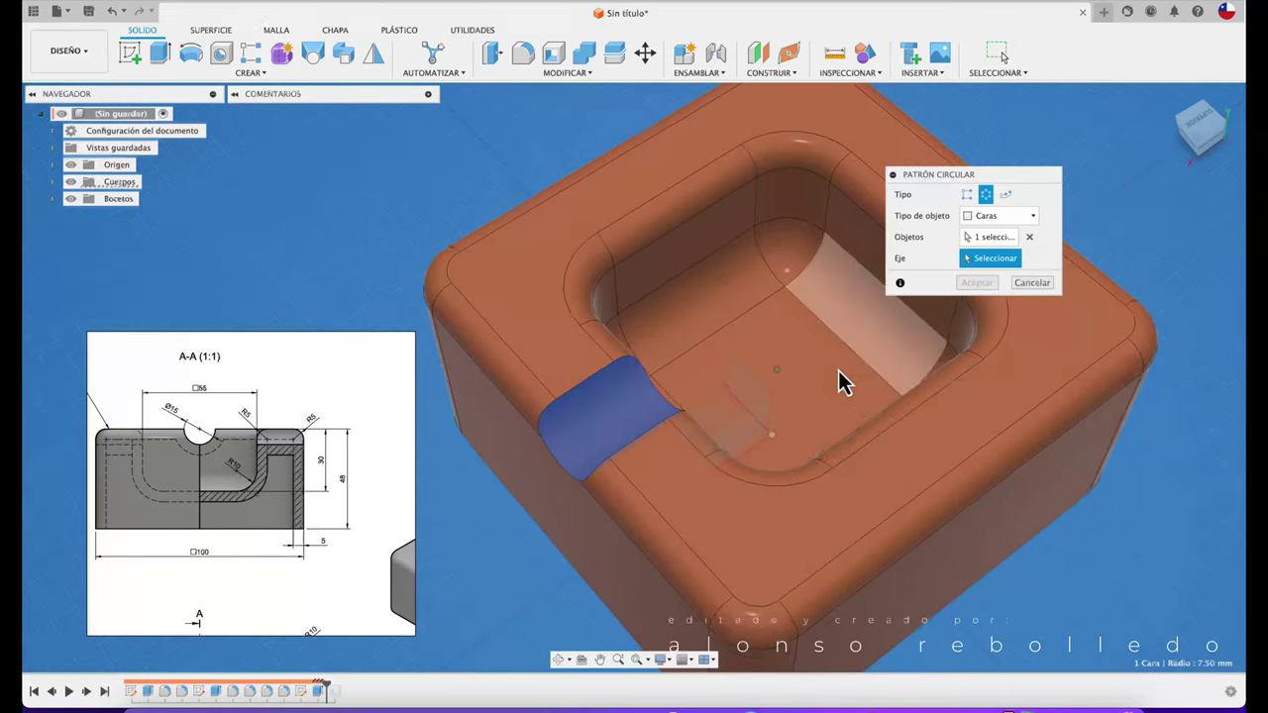
left_click(778, 421)
scroll(793, 416, "down", 3)
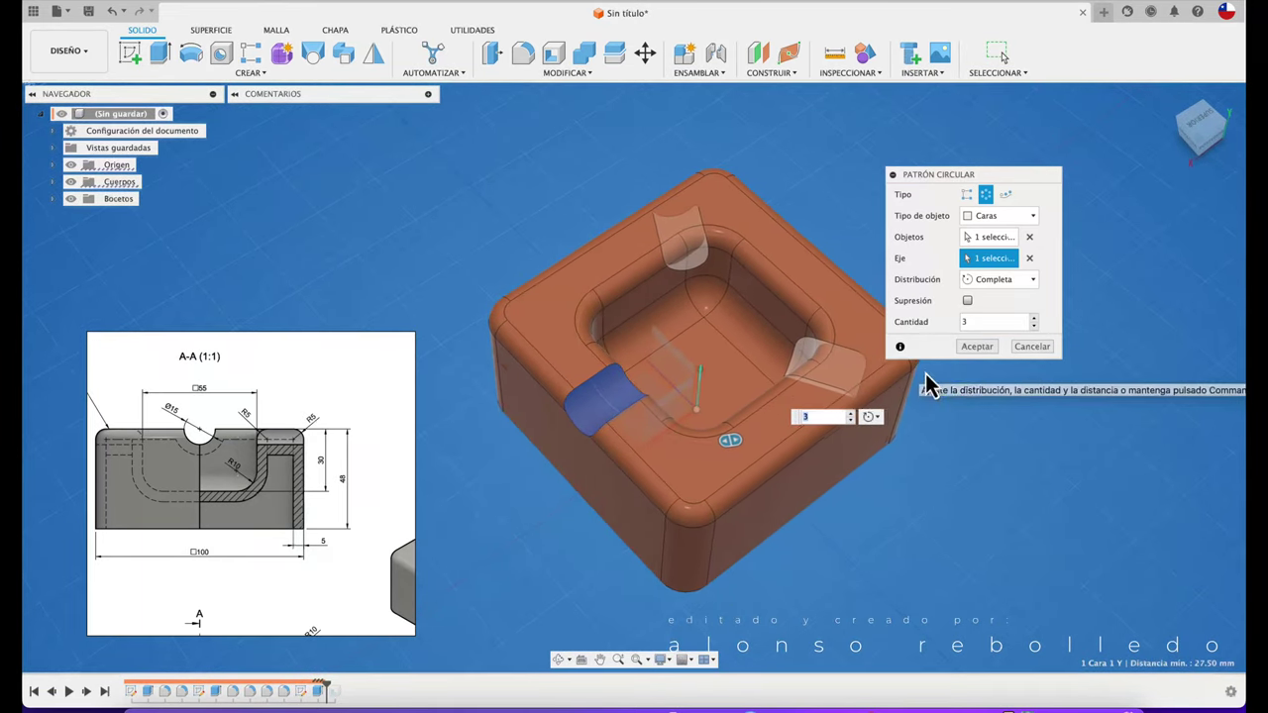
left_click(1033, 317)
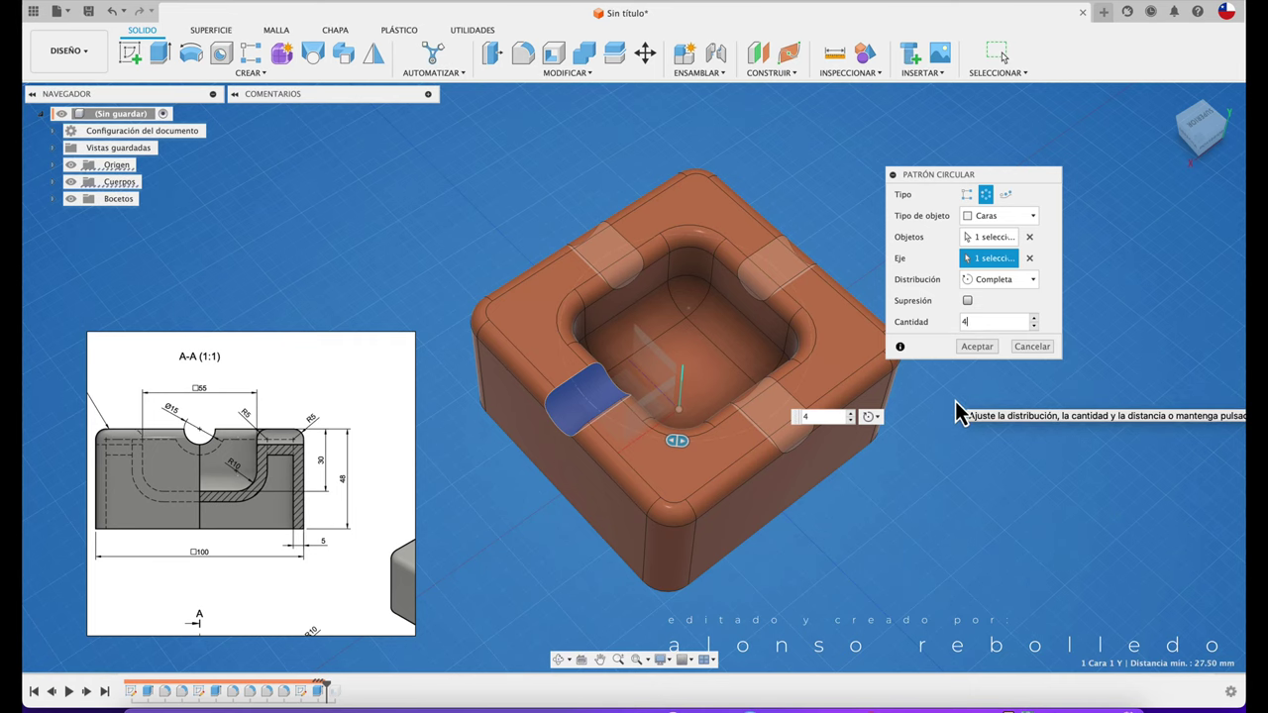
left_click(976, 348)
mouse_move(985, 442)
middle_mouse_down("shift")
mouse_move(971, 484)
mouse_move(826, 450)
mouse_move(456, 465)
middle_mouse_up("shift")
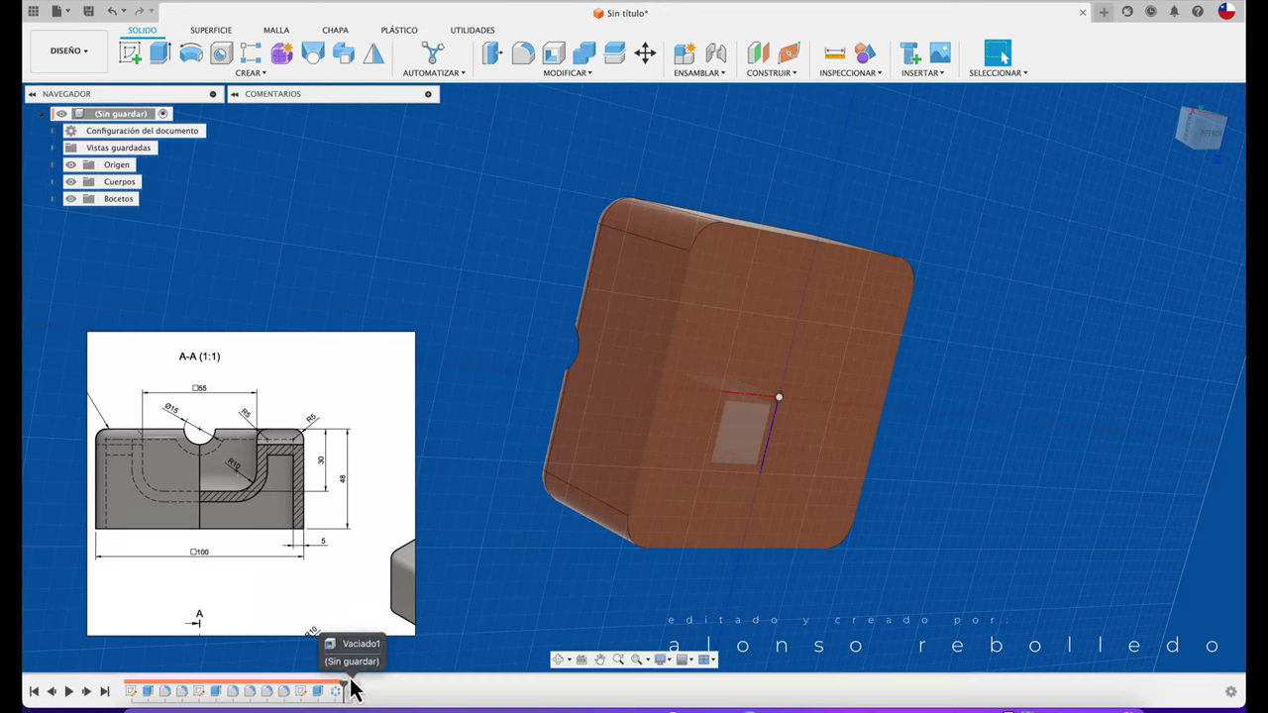
Roll the timeline marker forward past Vaciado1 to restore the shell.
left_click_drag(343, 685, 357, 681)
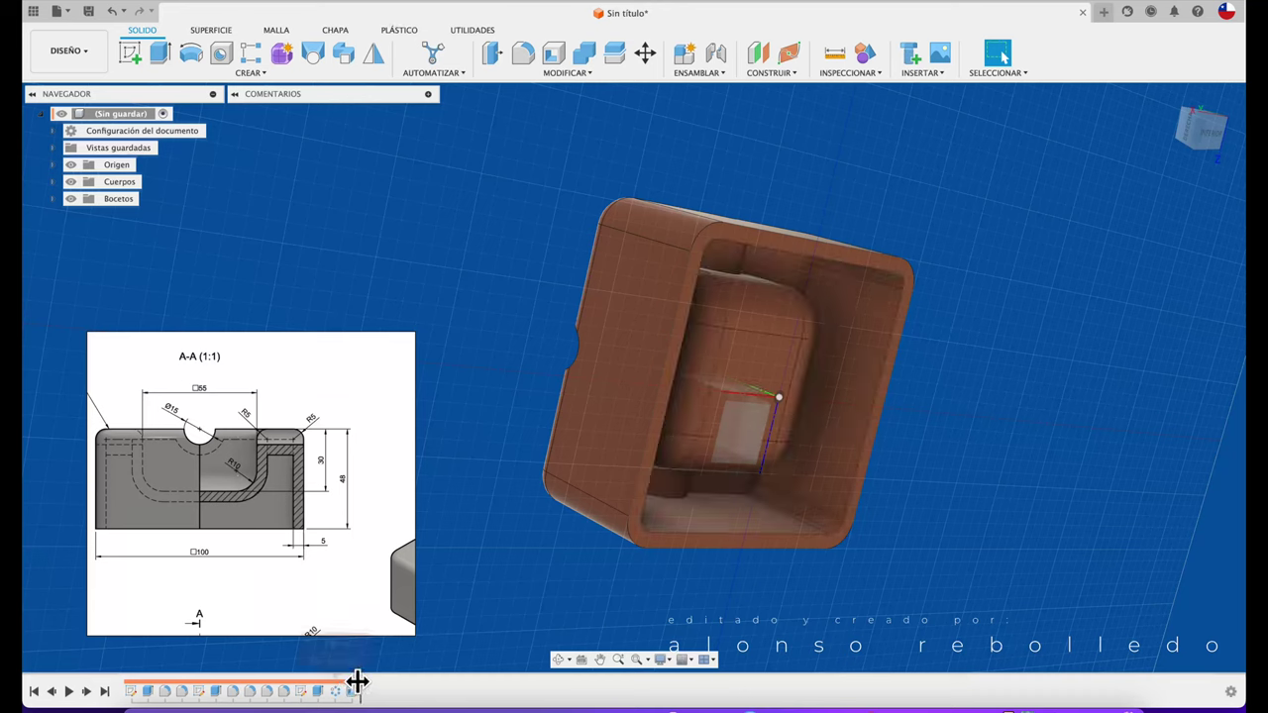